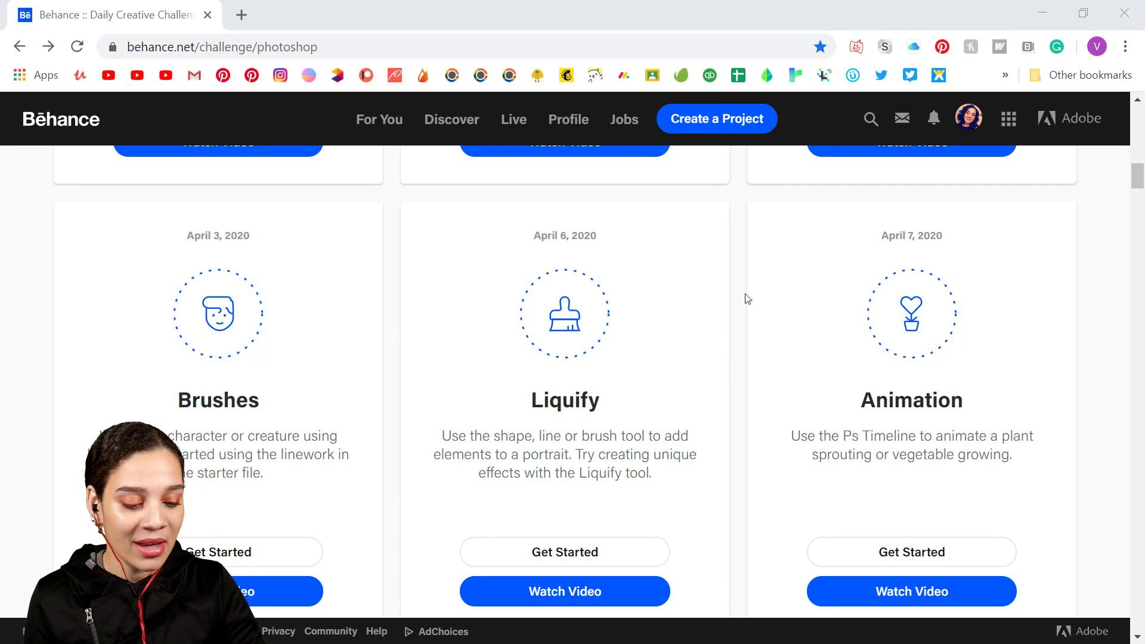
- Review the daily Photoshop challenge cards on the Behance page, from Layers through Animation
{"action": "scroll", "coordinate": [742, 301], "scroll_direction": "up", "scroll_amount": 6}
{"action": "scroll", "coordinate": [323, 366], "scroll_direction": "up", "scroll_amount": 3}
{"action": "scroll", "coordinate": [320, 365], "scroll_direction": "down", "scroll_amount": 3}
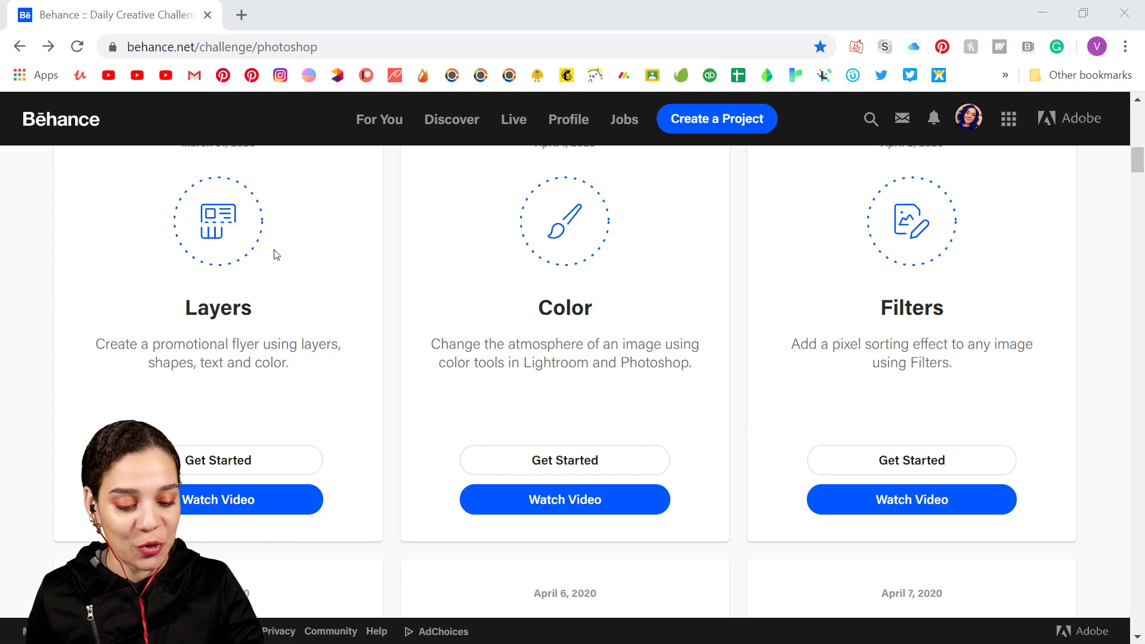
{"action": "scroll", "coordinate": [759, 396], "scroll_direction": "down", "scroll_amount": 7}
{"action": "scroll", "coordinate": [762, 397], "scroll_direction": "down", "scroll_amount": 1}
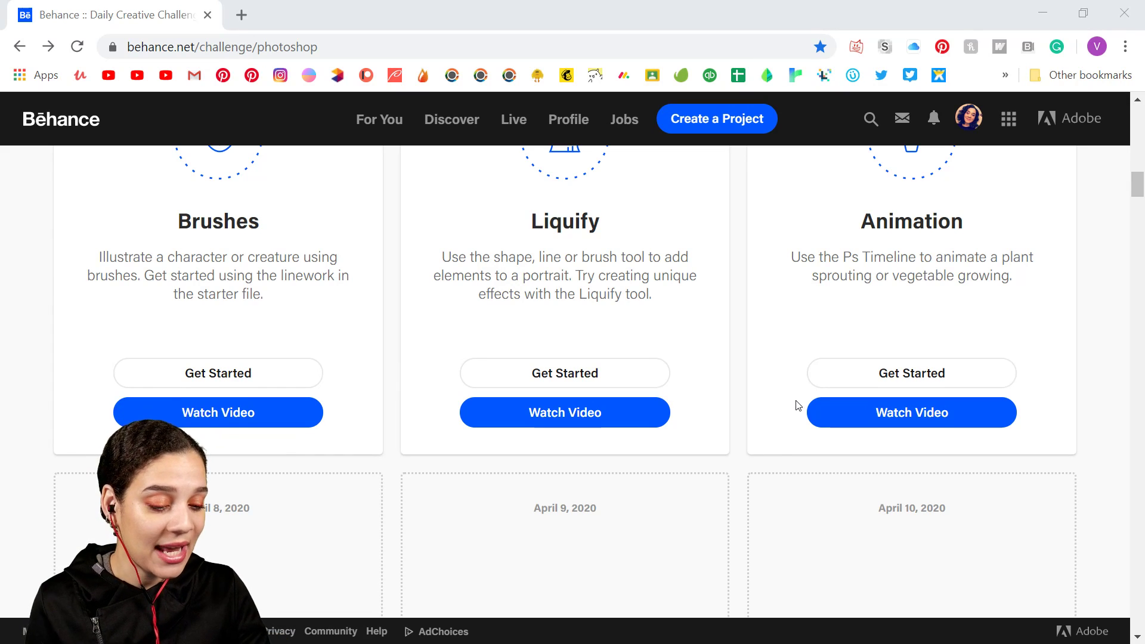
{"action": "scroll", "coordinate": [797, 403], "scroll_direction": "up", "scroll_amount": 3}
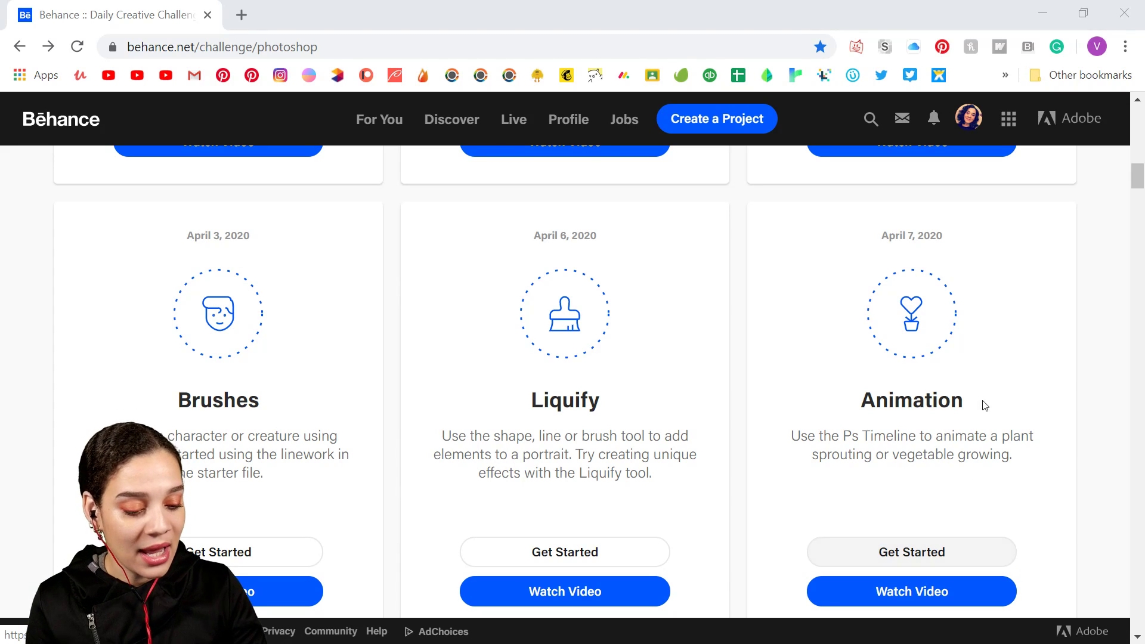
{"action": "scroll", "coordinate": [946, 427], "scroll_direction": "down", "scroll_amount": 2}
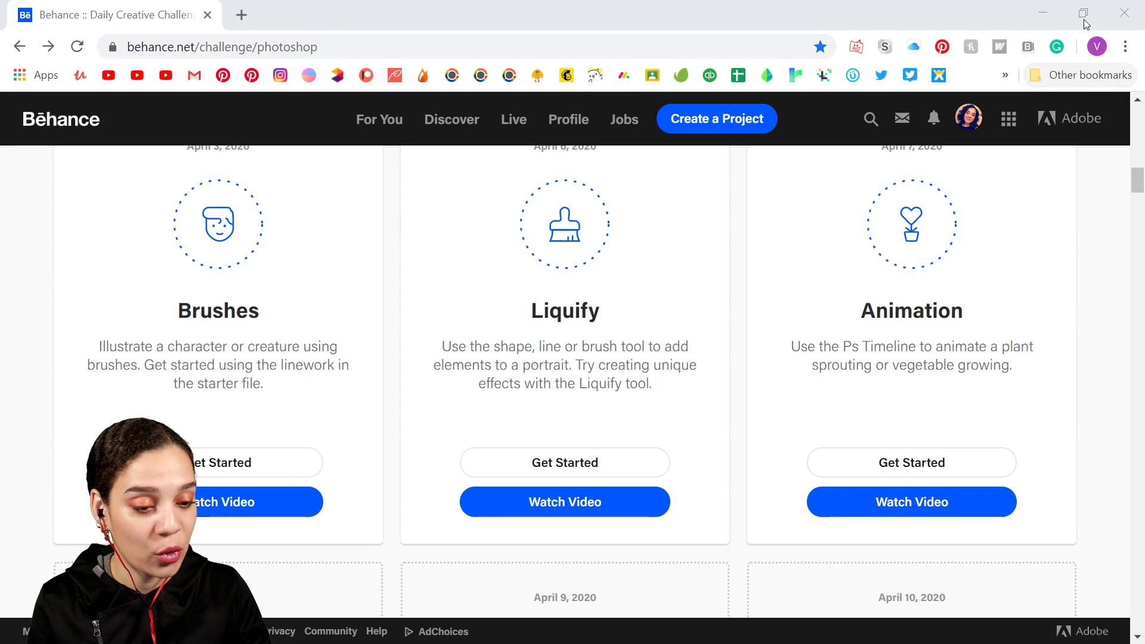
- Switch to Discord's current-challenge channel and view the submission of the fox wearing a straw hat at enlarged size
{"action": "left_click", "coordinate": [1048, 18]}
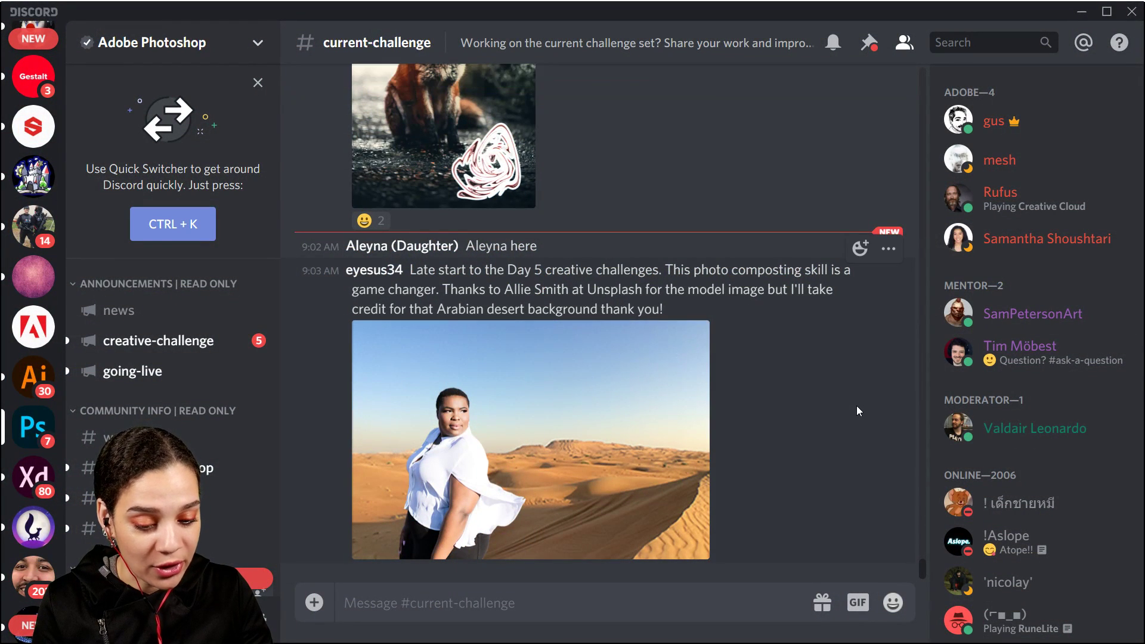
{"action": "scroll", "coordinate": [856, 405], "scroll_direction": "up", "scroll_amount": 5}
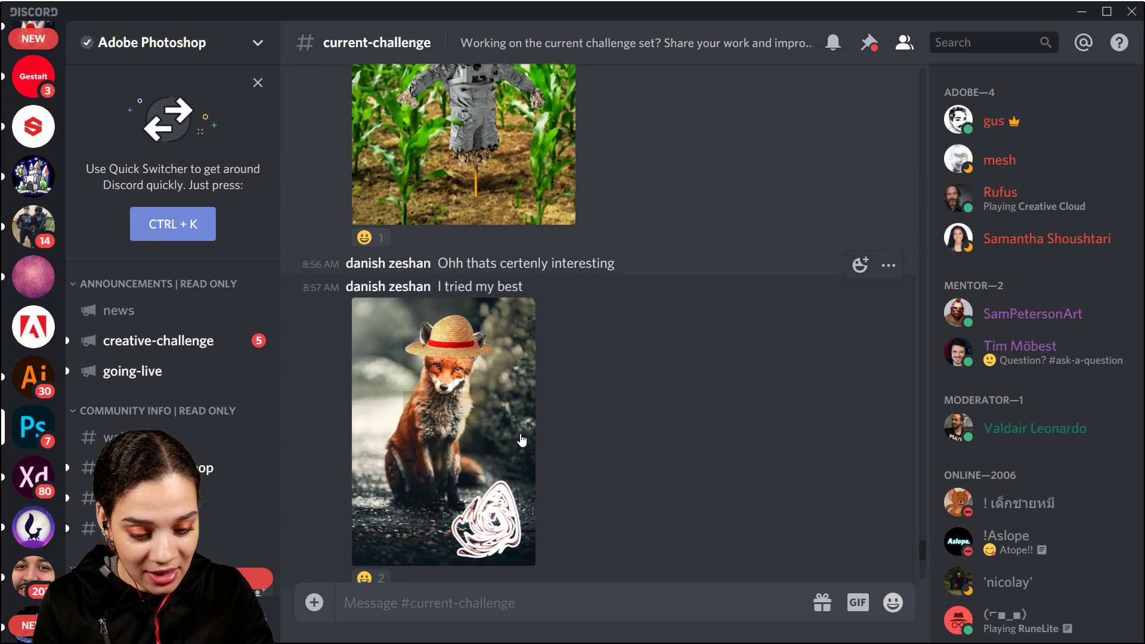
{"action": "left_click", "coordinate": [497, 443]}
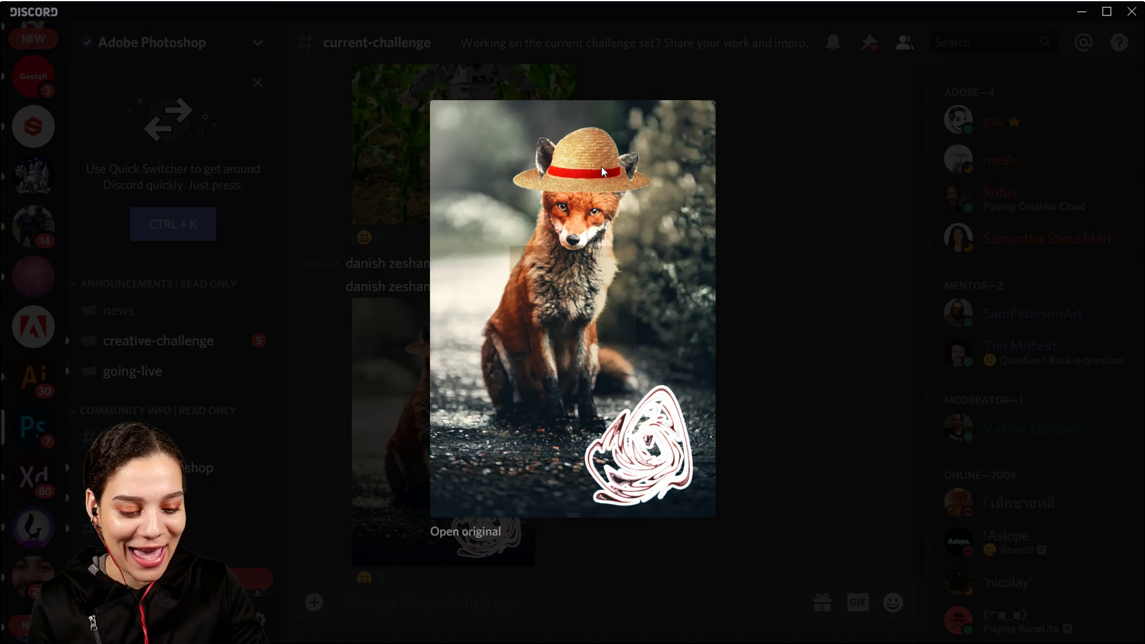
{"action": "left_click", "coordinate": [850, 366]}
- View the enlarged submissions of the space suit scarecrow and "The Crow" illustration
{"action": "scroll", "coordinate": [847, 403], "scroll_direction": "up", "scroll_amount": 5}
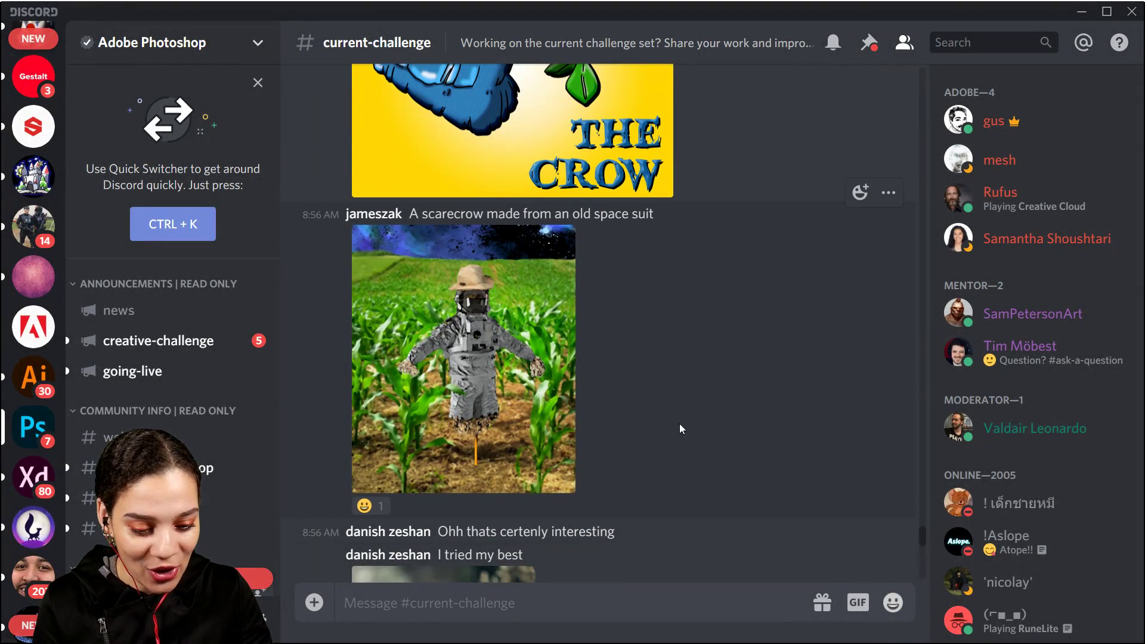
{"action": "left_click", "coordinate": [556, 428]}
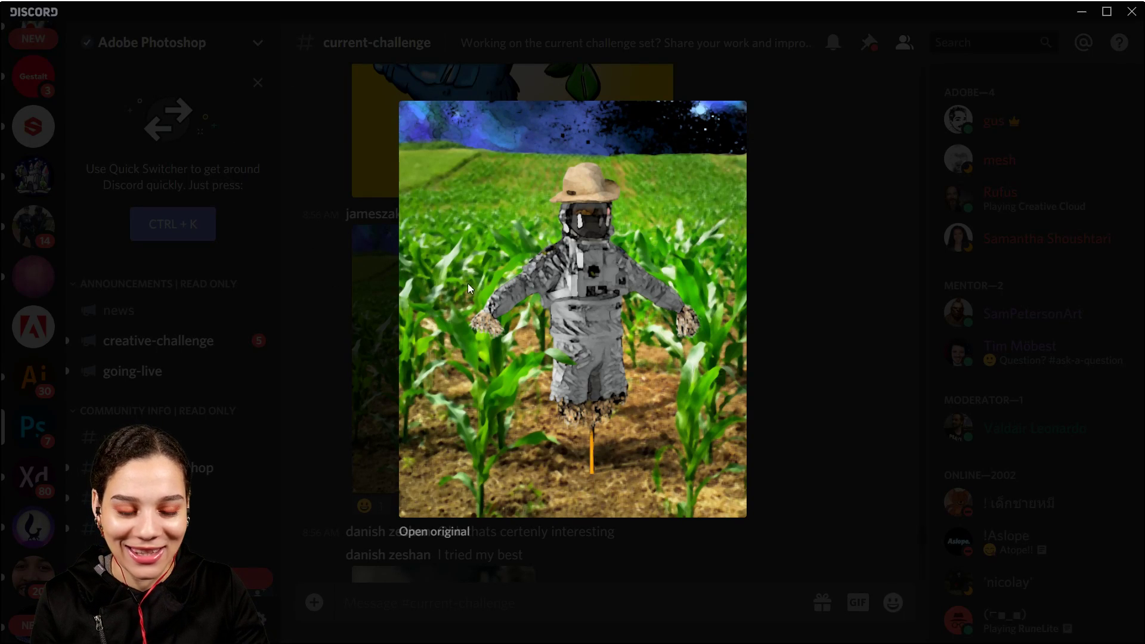
{"action": "left_click", "coordinate": [821, 325]}
{"action": "scroll", "coordinate": [775, 349], "scroll_direction": "up", "scroll_amount": 4}
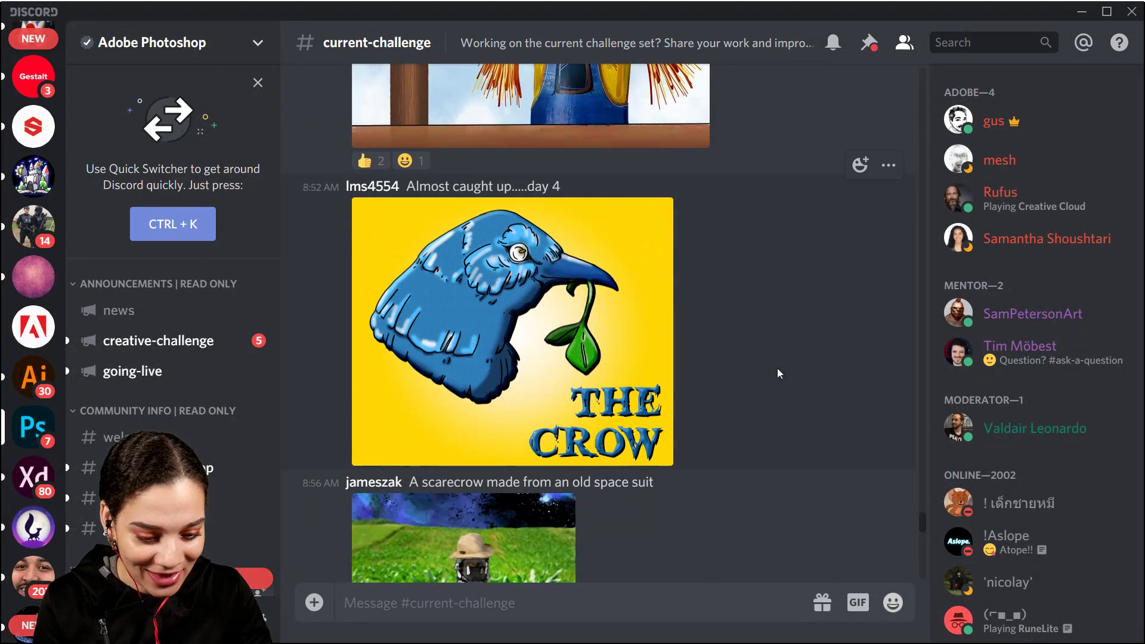
{"action": "left_click", "coordinate": [503, 335]}
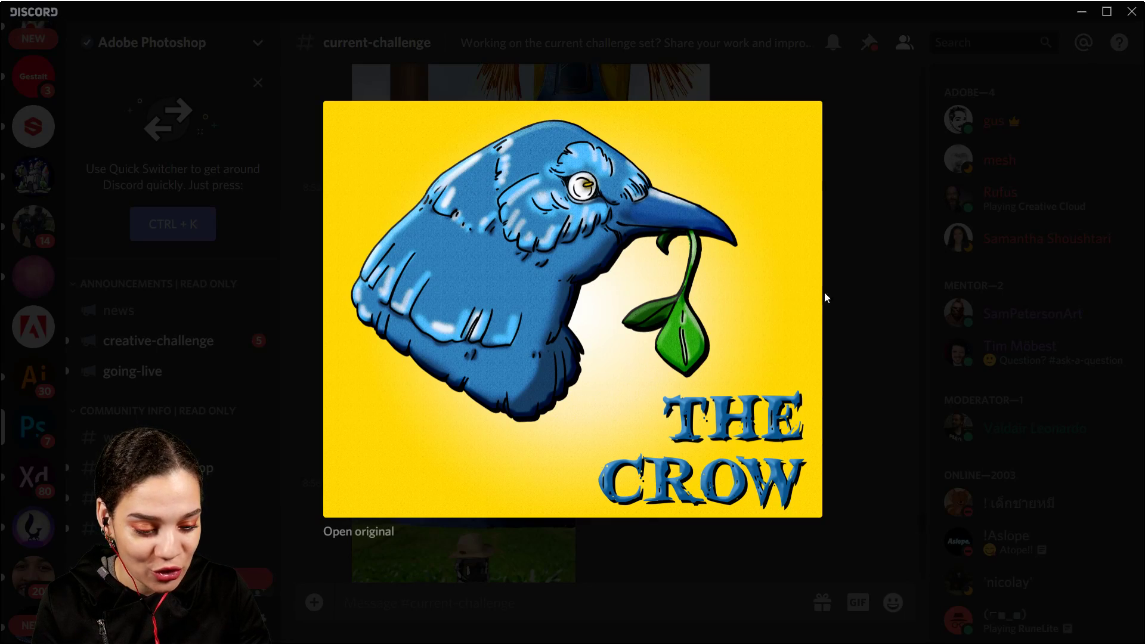
{"action": "left_click", "coordinate": [846, 287]}
- View the enlarged "Scarecrow Helper" game layout and the woman in the yellow dress on a purple background
{"action": "scroll", "coordinate": [784, 372], "scroll_direction": "up", "scroll_amount": 5}
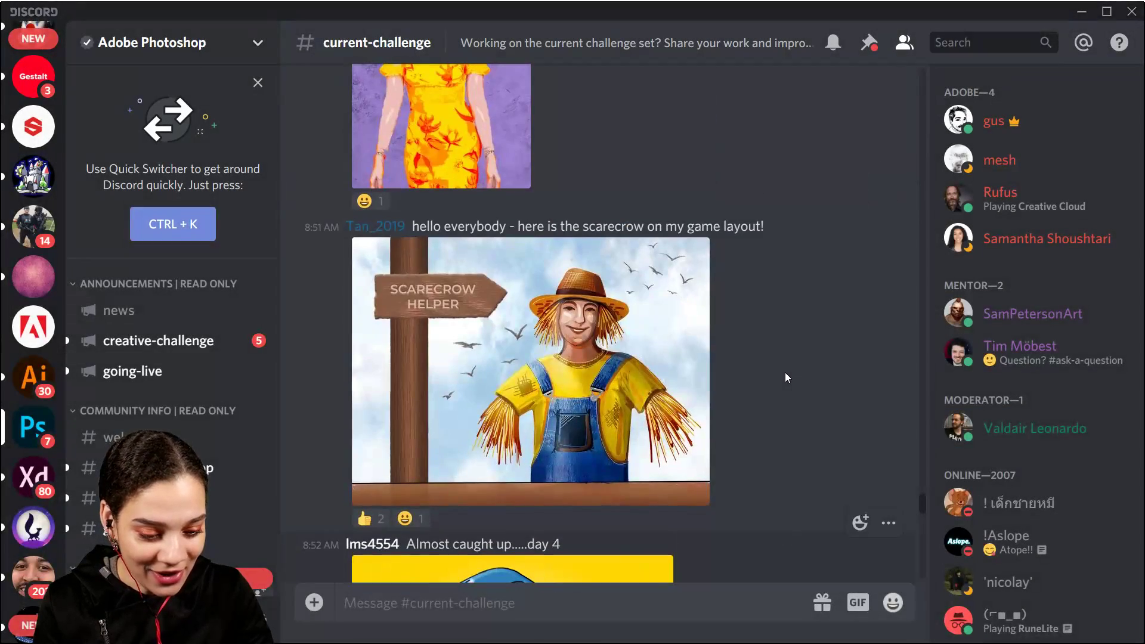
{"action": "left_click", "coordinate": [577, 367]}
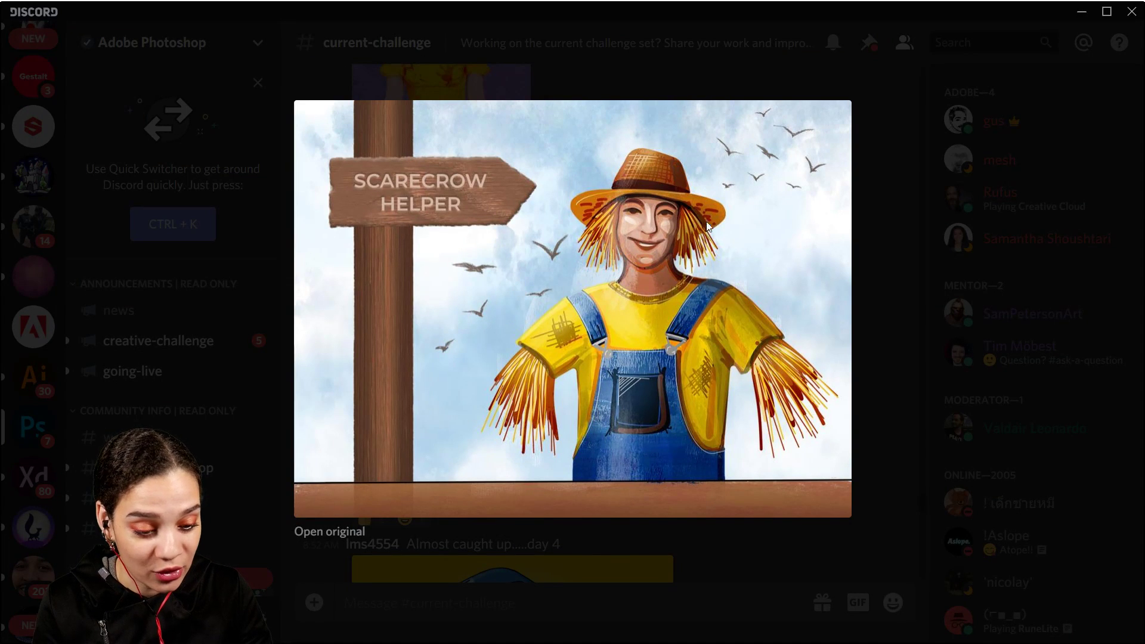
{"action": "left_click", "coordinate": [915, 242]}
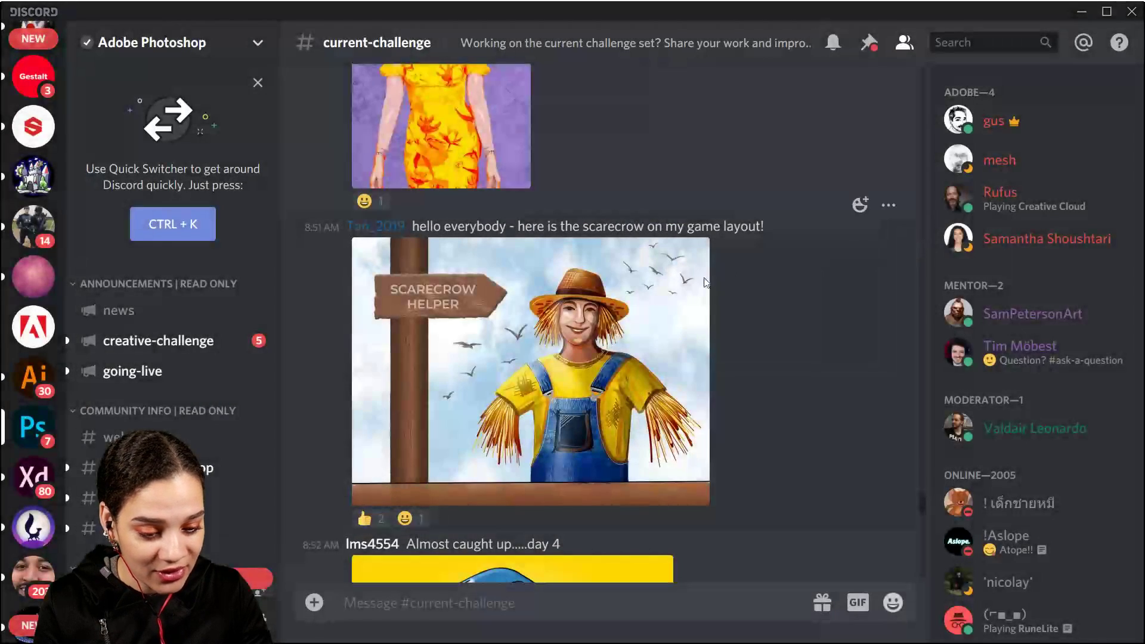
{"action": "scroll", "coordinate": [560, 326], "scroll_direction": "up", "scroll_amount": 5}
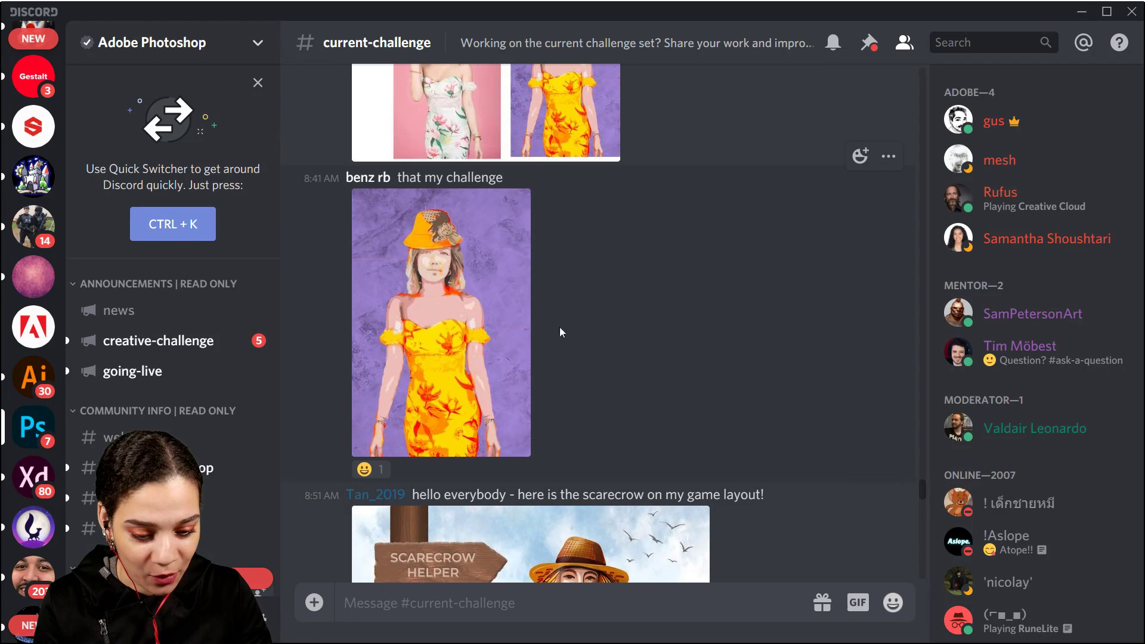
{"action": "left_click", "coordinate": [446, 343]}
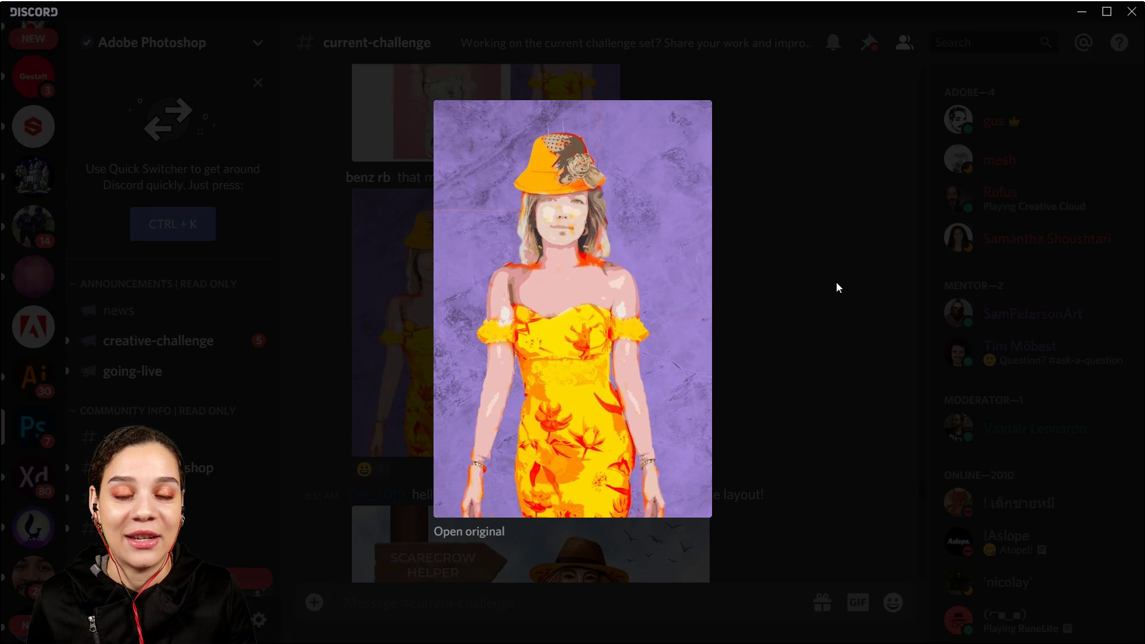
{"action": "left_click", "coordinate": [797, 238]}
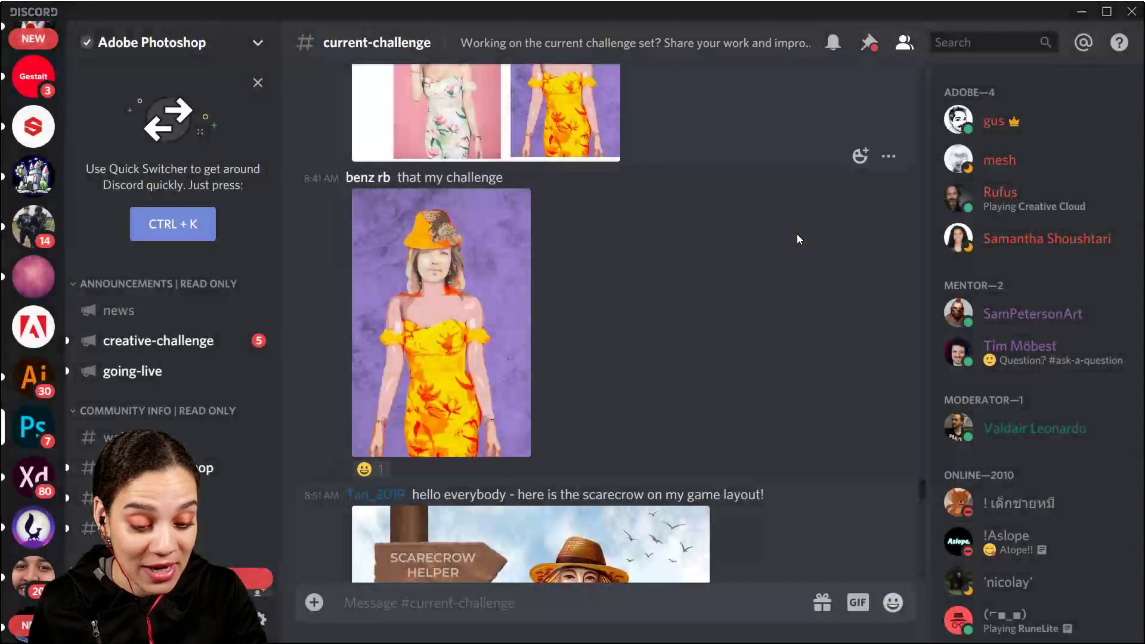
- Examine the dress composite's source images, the Day 3 before-and-after image and the "Crow Valley" poster
{"action": "scroll", "coordinate": [797, 238], "scroll_direction": "up", "scroll_amount": 4}
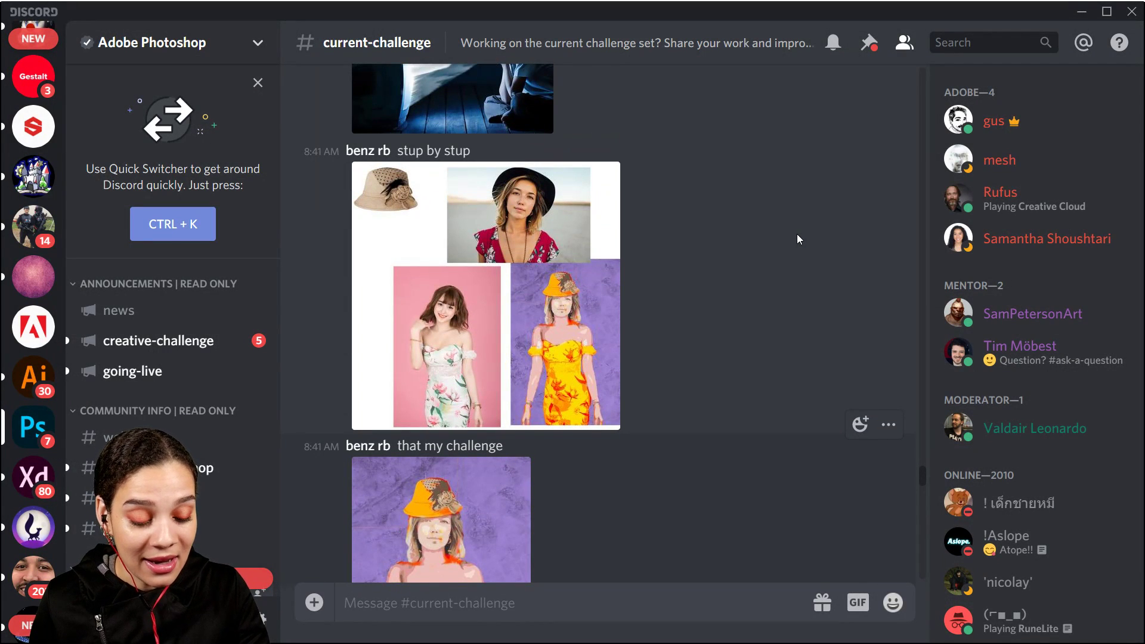
{"action": "scroll", "coordinate": [796, 235], "scroll_direction": "down", "scroll_amount": 2}
{"action": "scroll", "coordinate": [796, 234], "scroll_direction": "up", "scroll_amount": 3}
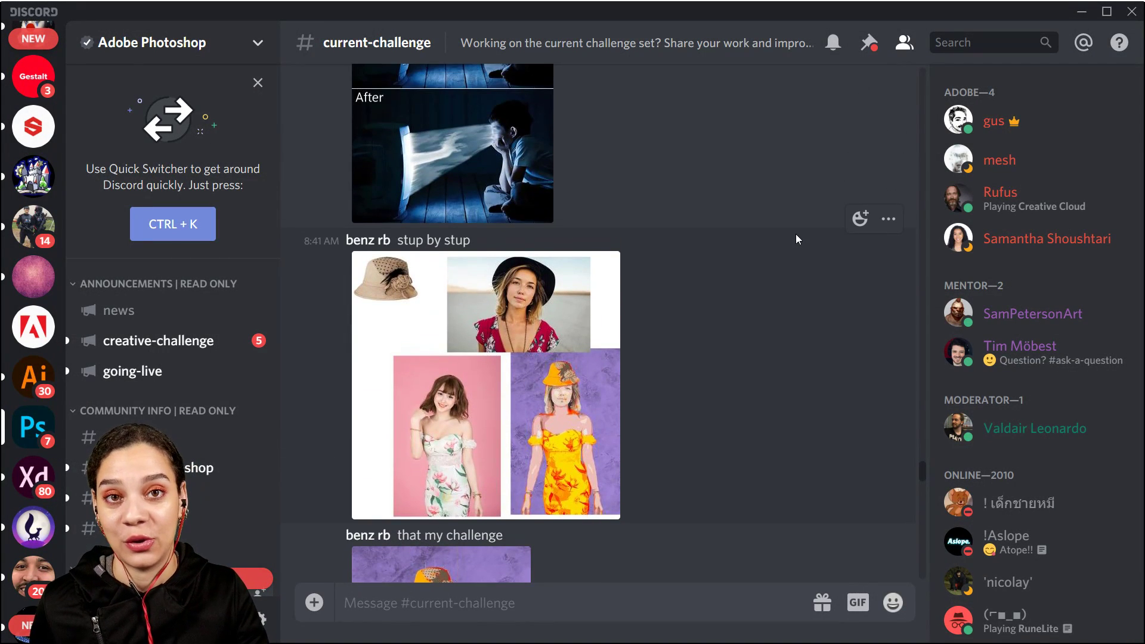
{"action": "scroll", "coordinate": [795, 234], "scroll_direction": "up", "scroll_amount": 5}
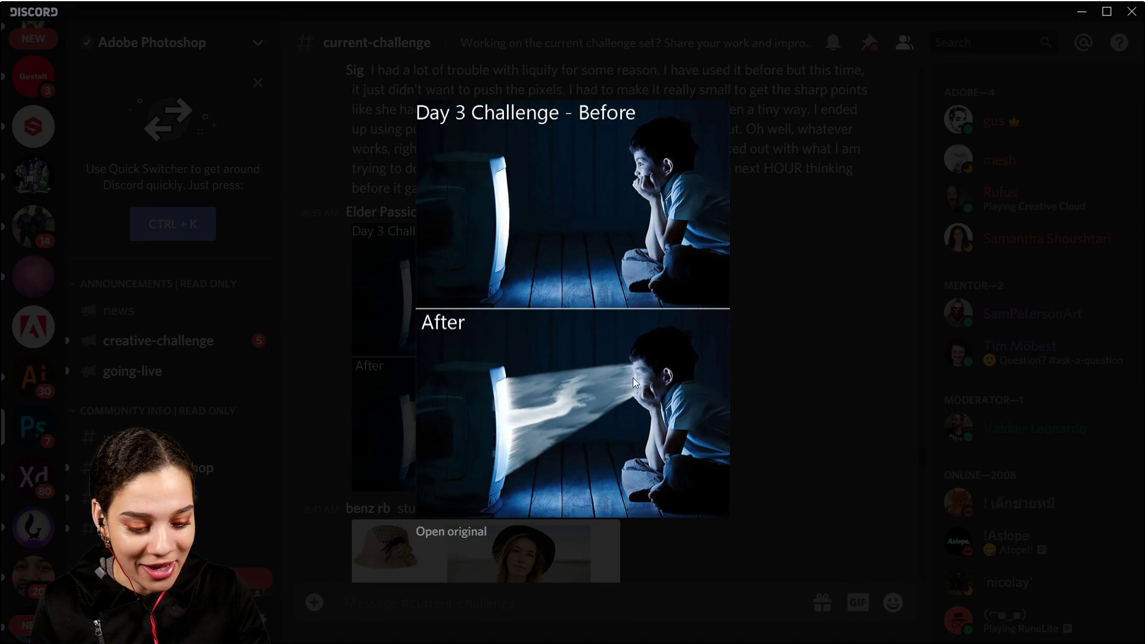
{"action": "left_click", "coordinate": [793, 306]}
{"action": "scroll", "coordinate": [724, 328], "scroll_direction": "up", "scroll_amount": 5}
{"action": "left_click", "coordinate": [451, 471]}
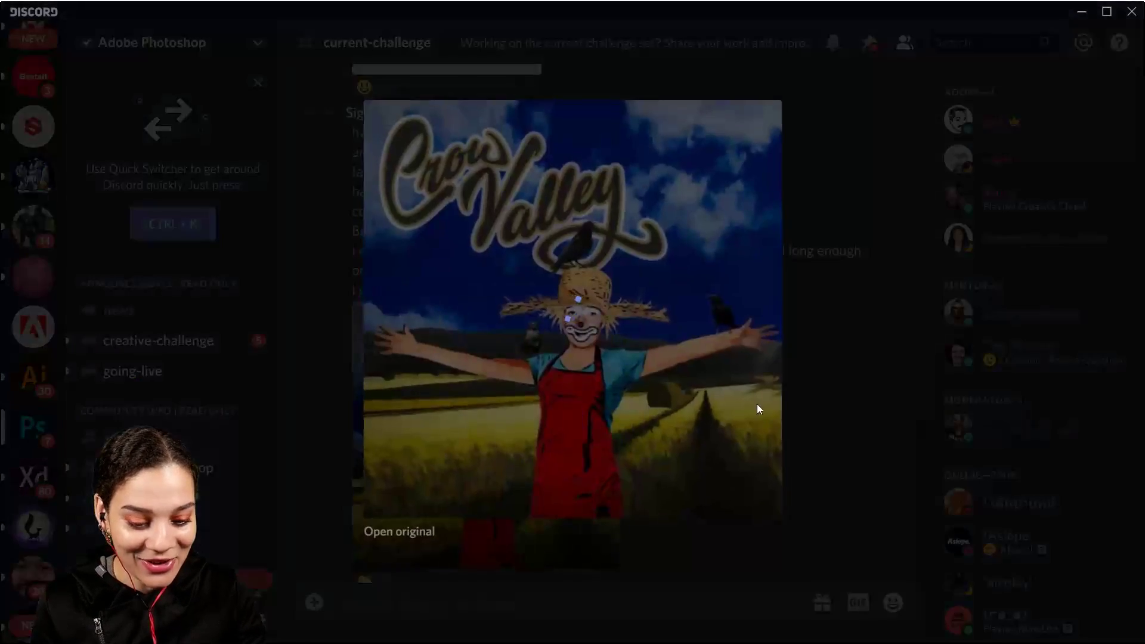
{"action": "left_click", "coordinate": [845, 342]}
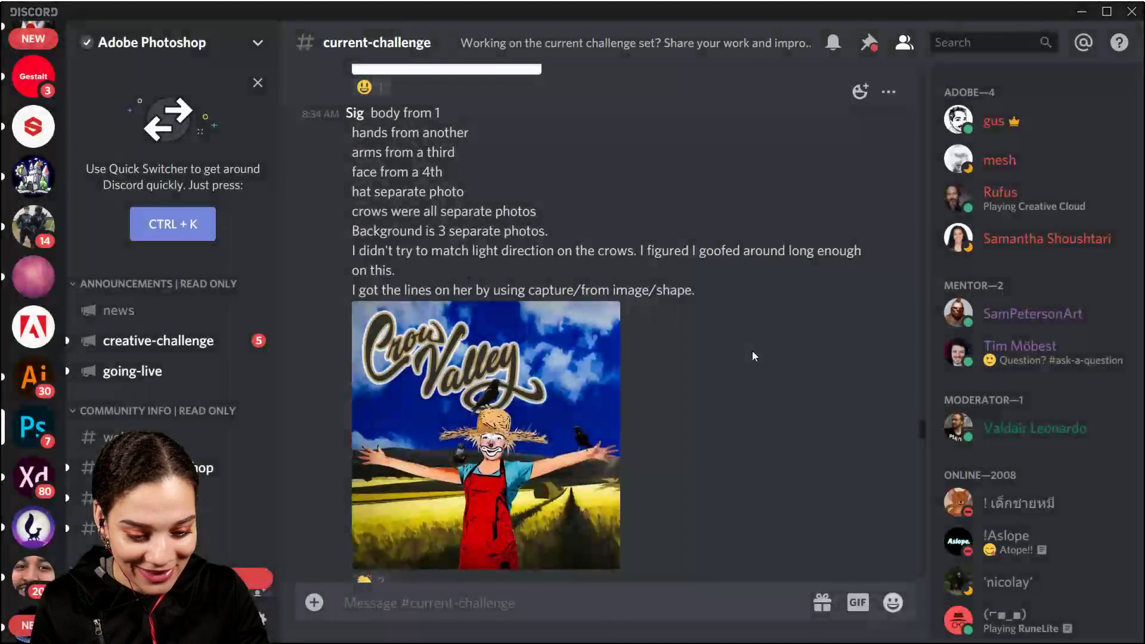
- View the Challenge 4 lobster illustration at enlarged size and close it
{"action": "scroll", "coordinate": [753, 351], "scroll_direction": "up", "scroll_amount": 6}
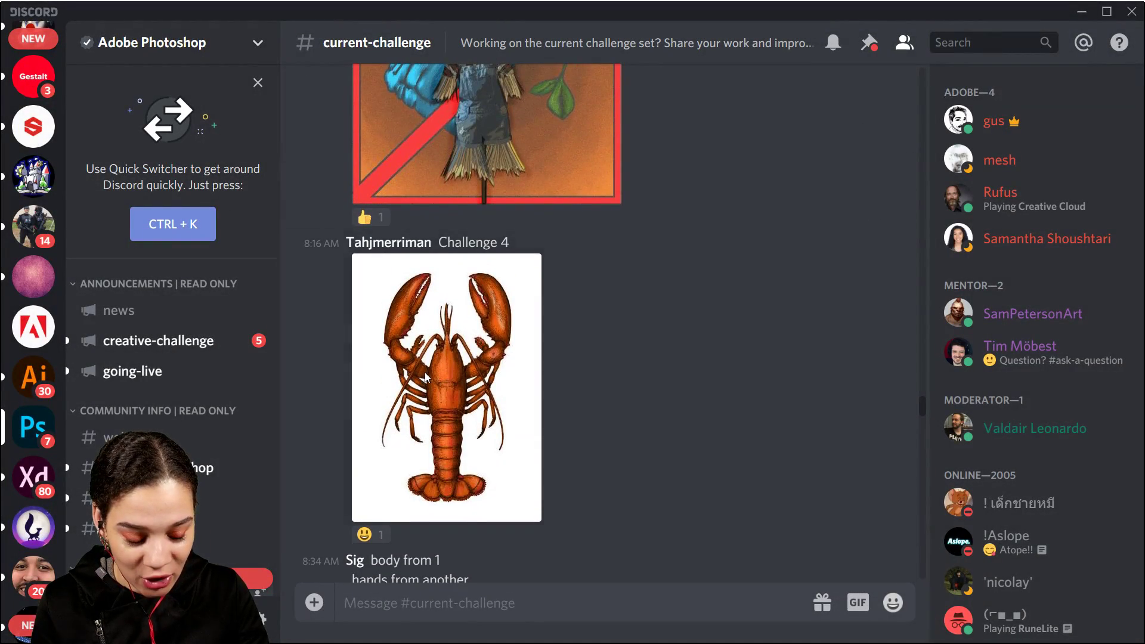
{"action": "left_click", "coordinate": [467, 374]}
{"action": "left_click", "coordinate": [812, 382]}
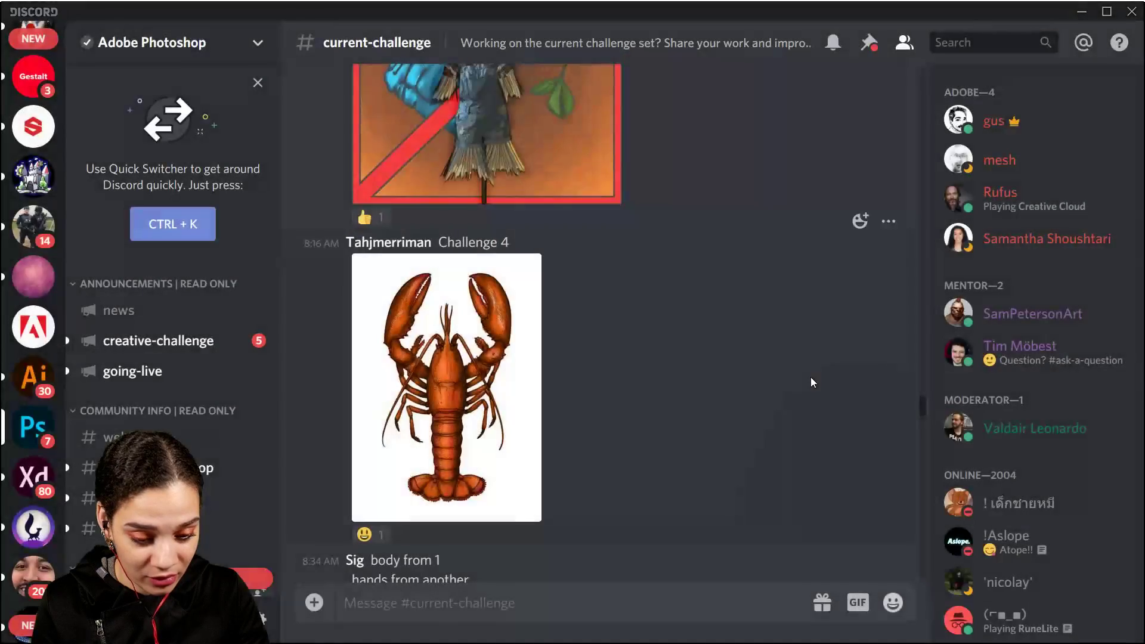
{"action": "left_click", "coordinate": [520, 396]}
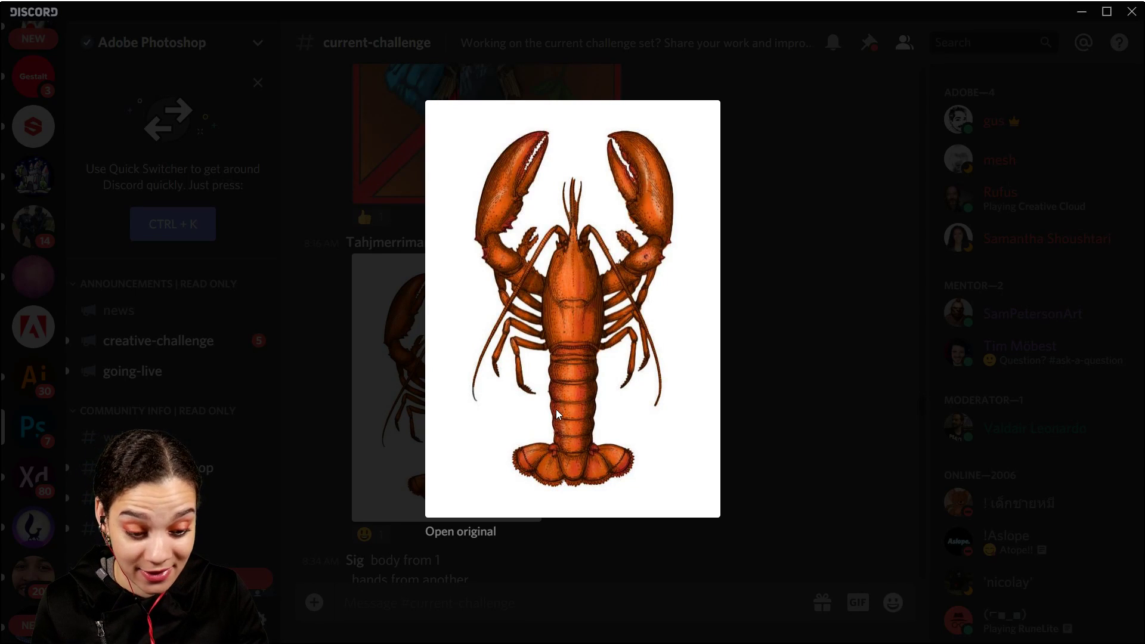
{"action": "left_click", "coordinate": [739, 295]}
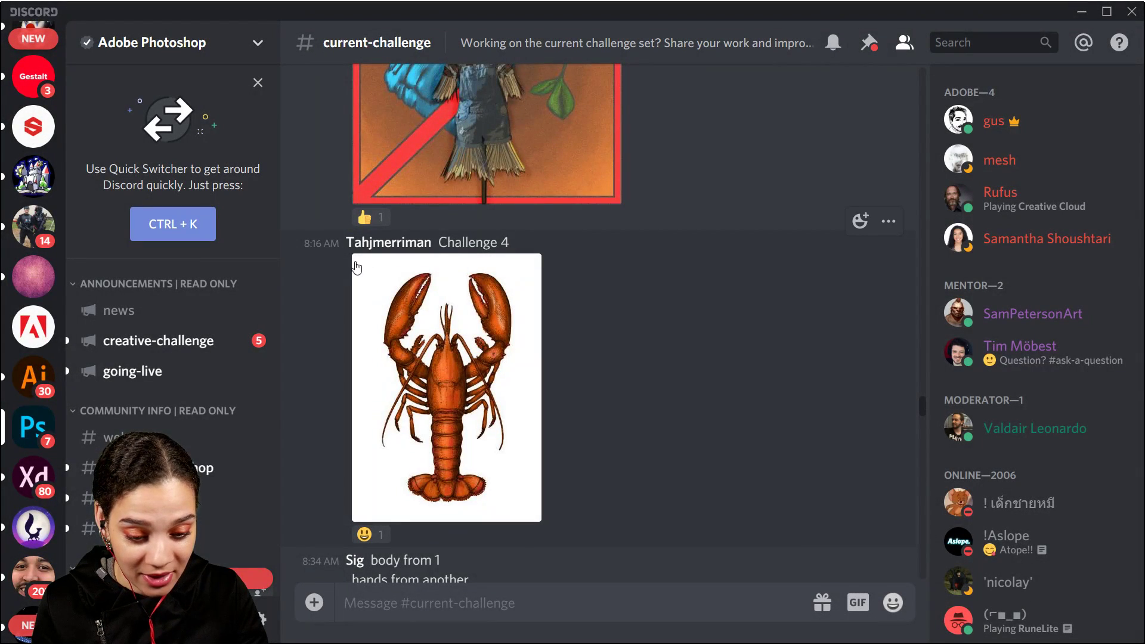
- Browse the older challenge submissions in the channel, then return to the newest message
{"action": "scroll", "coordinate": [511, 310], "scroll_direction": "up", "scroll_amount": 5}
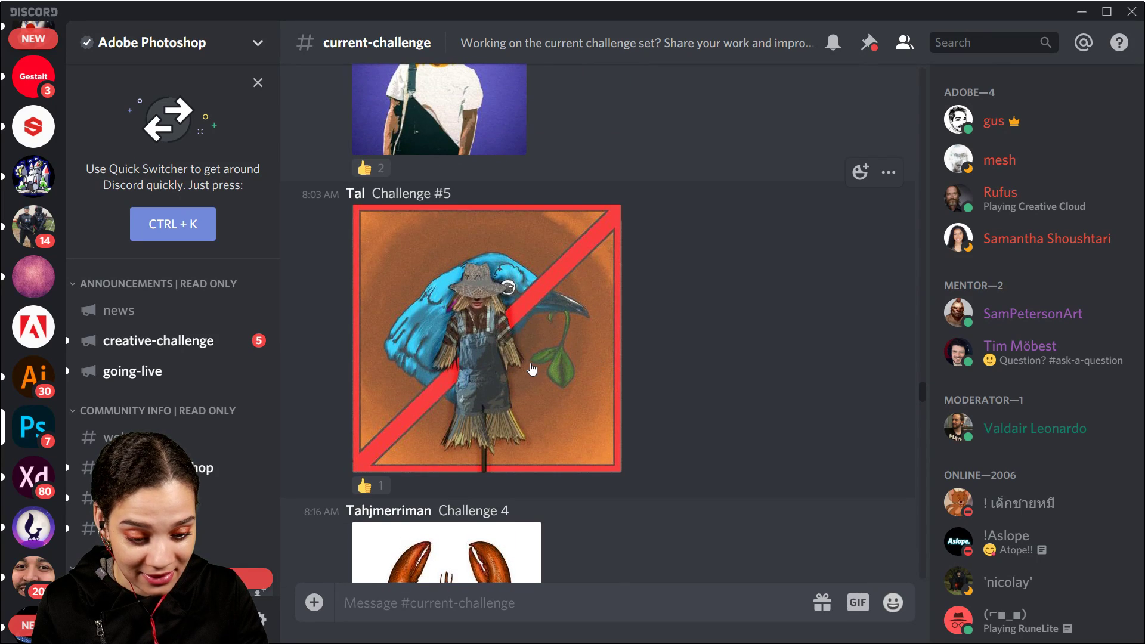
{"action": "scroll", "coordinate": [570, 365], "scroll_direction": "up", "scroll_amount": 6}
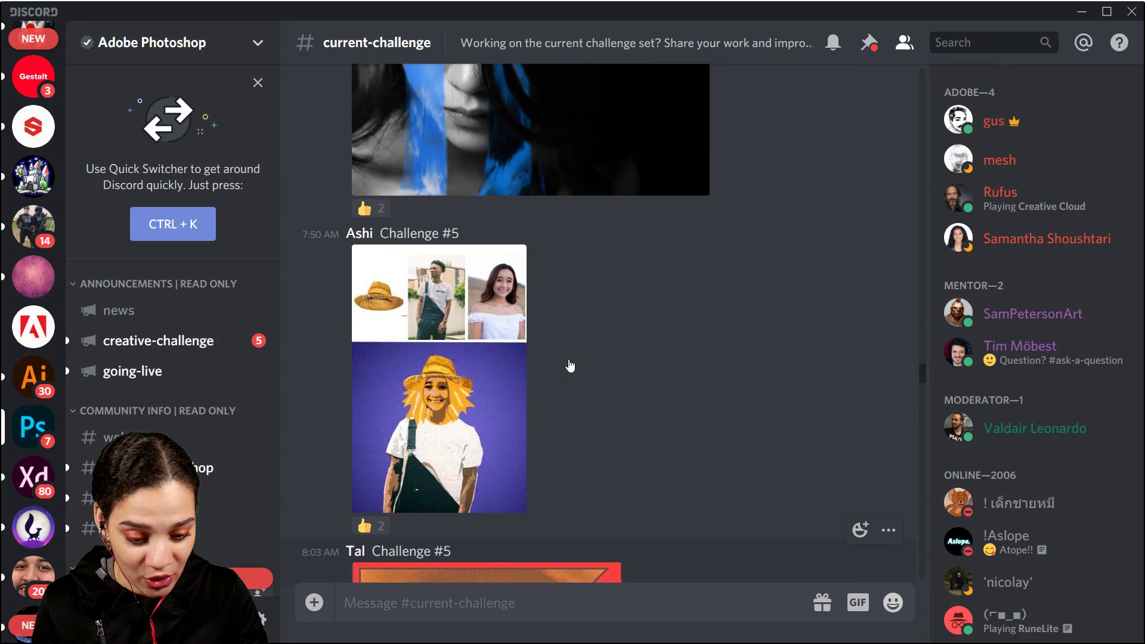
{"action": "scroll", "coordinate": [570, 365], "scroll_direction": "up", "scroll_amount": 10}
{"action": "scroll", "coordinate": [571, 359], "scroll_direction": "up", "scroll_amount": 10}
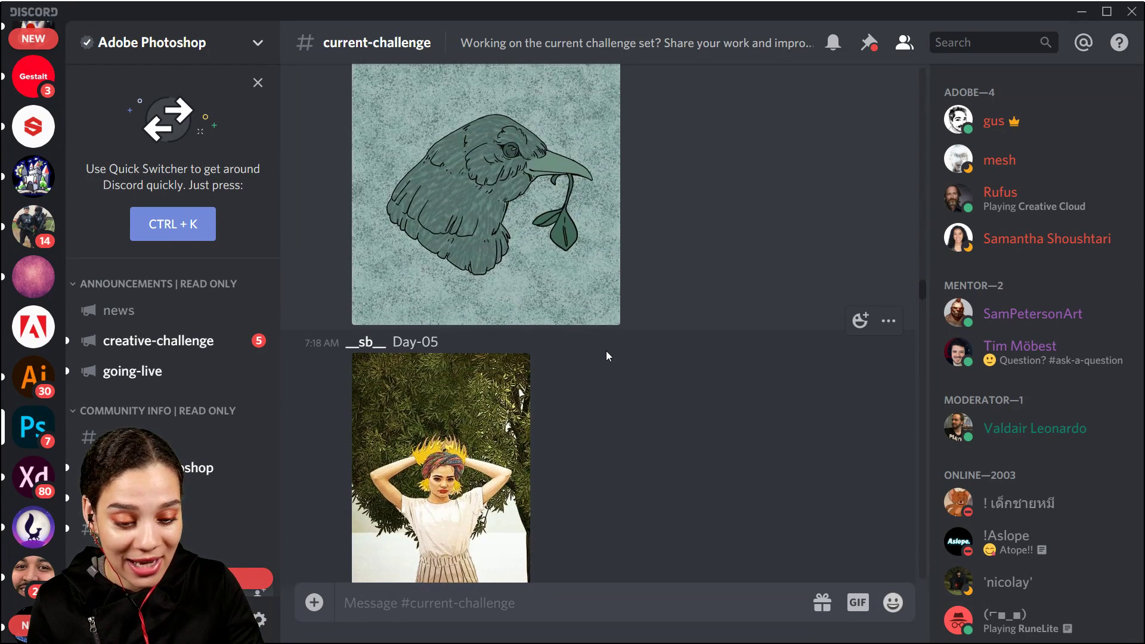
{"action": "scroll", "coordinate": [607, 352], "scroll_direction": "up", "scroll_amount": 12}
{"action": "scroll", "coordinate": [609, 379], "scroll_direction": "up", "scroll_amount": 12}
{"action": "scroll", "coordinate": [617, 398], "scroll_direction": "up", "scroll_amount": 12}
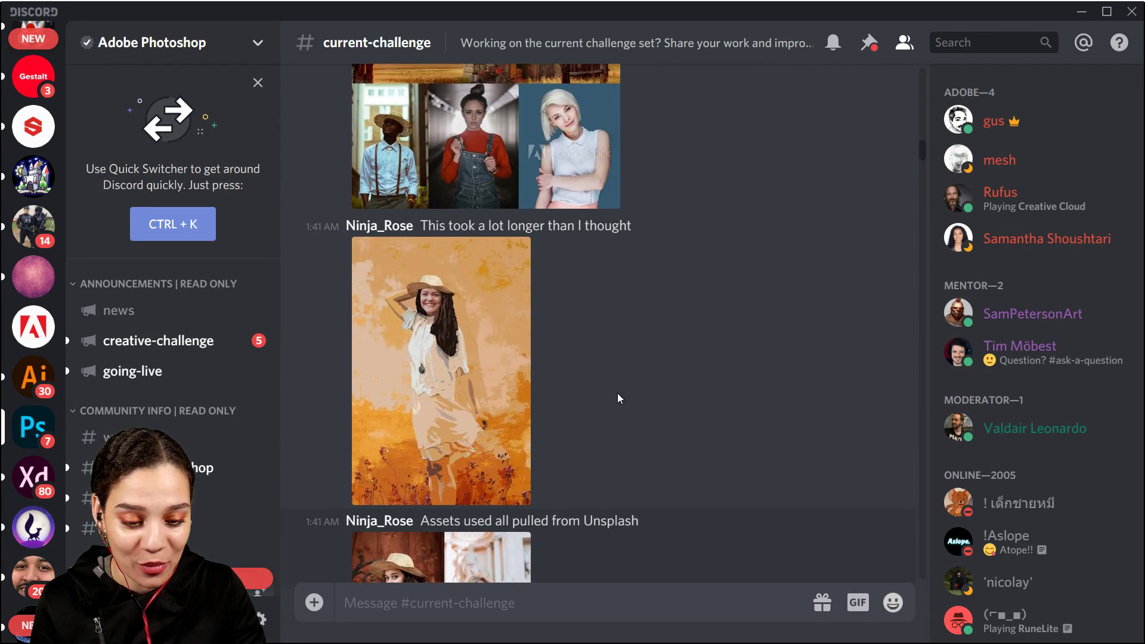
{"action": "scroll", "coordinate": [617, 398], "scroll_direction": "up", "scroll_amount": 5}
{"action": "scroll", "coordinate": [639, 393], "scroll_direction": "down", "scroll_amount": 12}
{"action": "scroll", "coordinate": [639, 395], "scroll_direction": "down", "scroll_amount": 15}
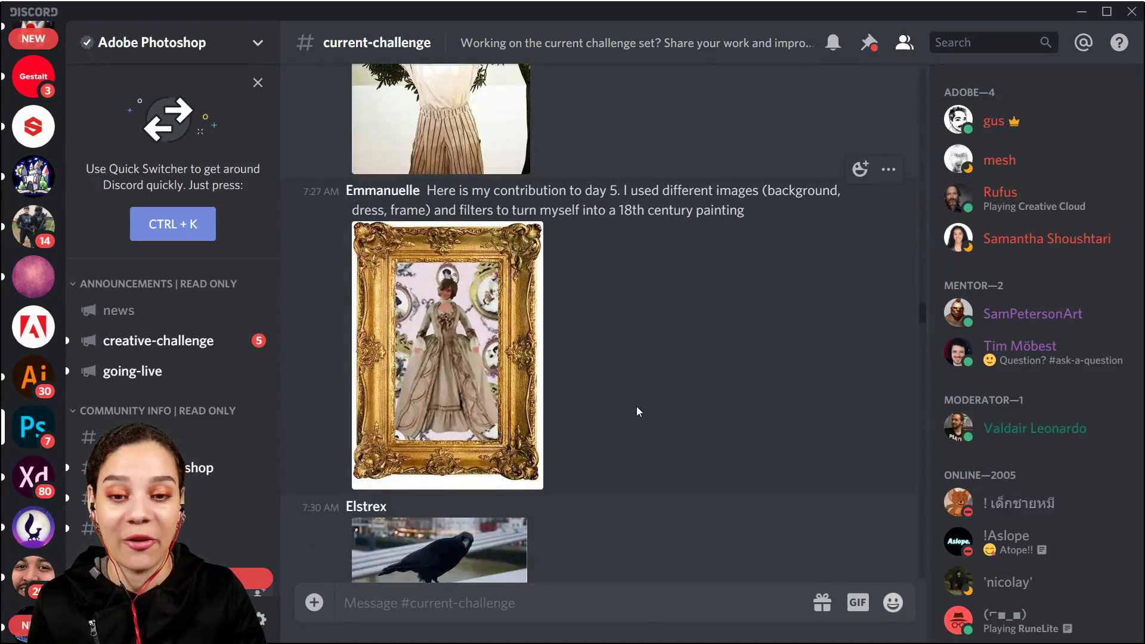
{"action": "scroll", "coordinate": [681, 407], "scroll_direction": "down", "scroll_amount": 5}
{"action": "left_click_drag", "start_coordinate": [920, 336], "coordinate": [926, 589]}
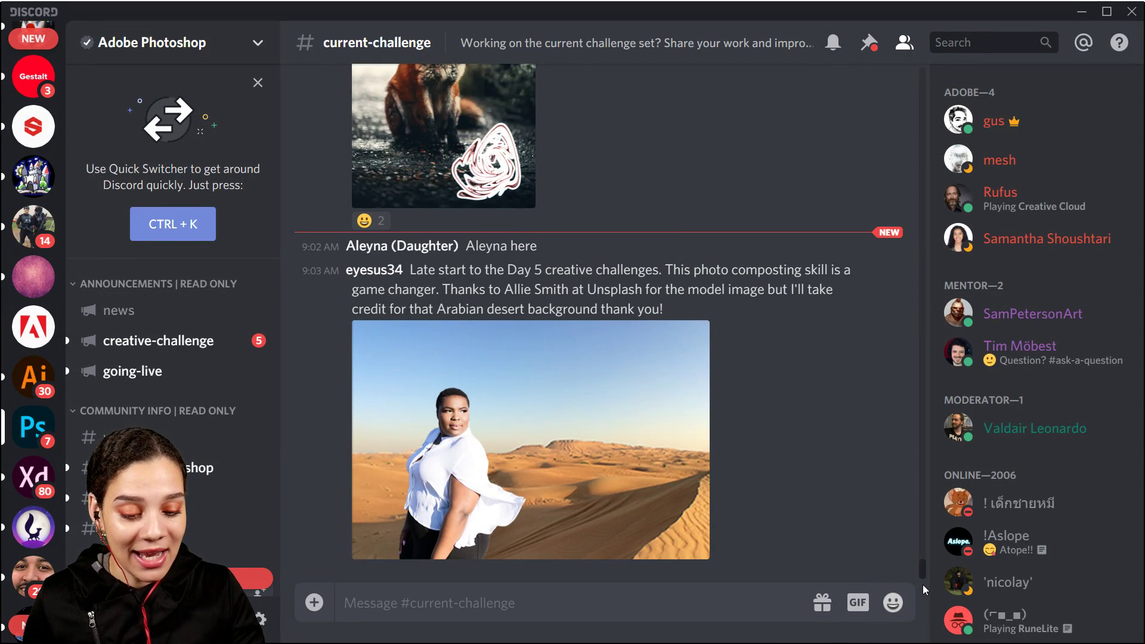
- Switch to Photoshop, expand the Sprouts group in Starter_File_6.psd and enlarge the layer list to show layers 1 to 7
{"action": "left_click", "coordinate": [1083, 13]}
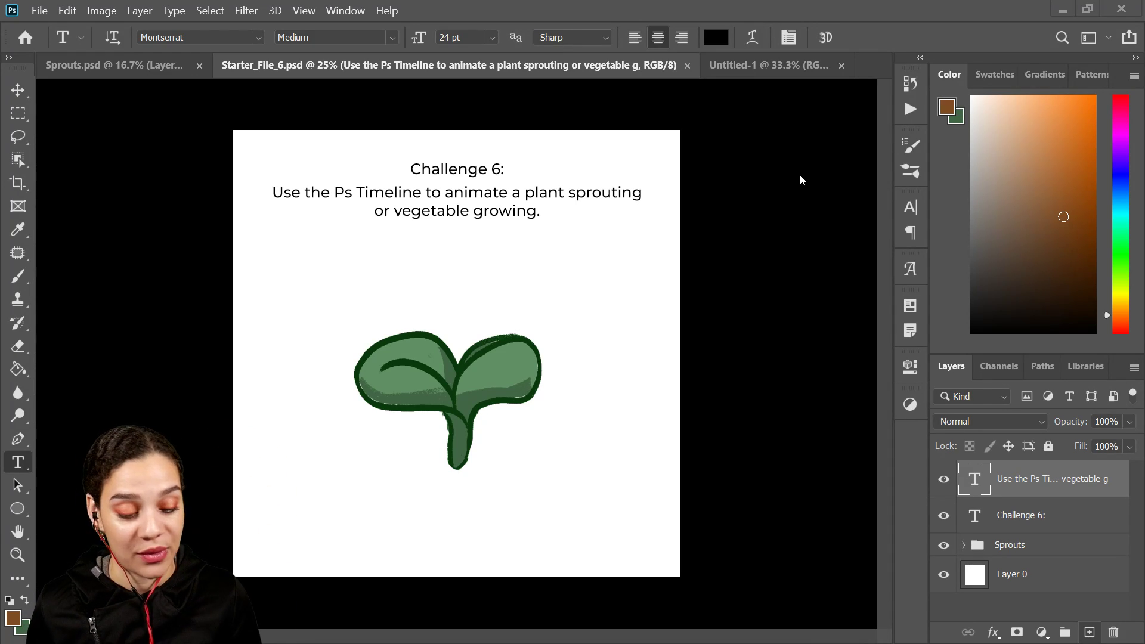
{"action": "left_click", "coordinate": [963, 545]}
{"action": "scroll", "coordinate": [1106, 588], "scroll_direction": "down", "scroll_amount": 3}
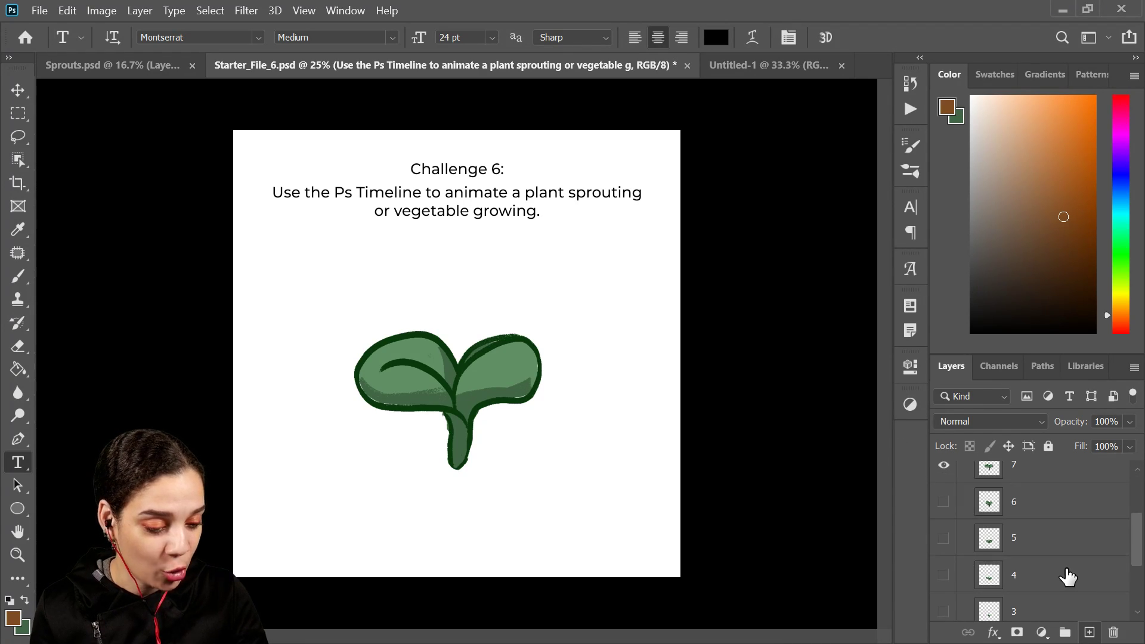
{"action": "left_click_drag", "start_coordinate": [1038, 353], "coordinate": [1037, 217]}
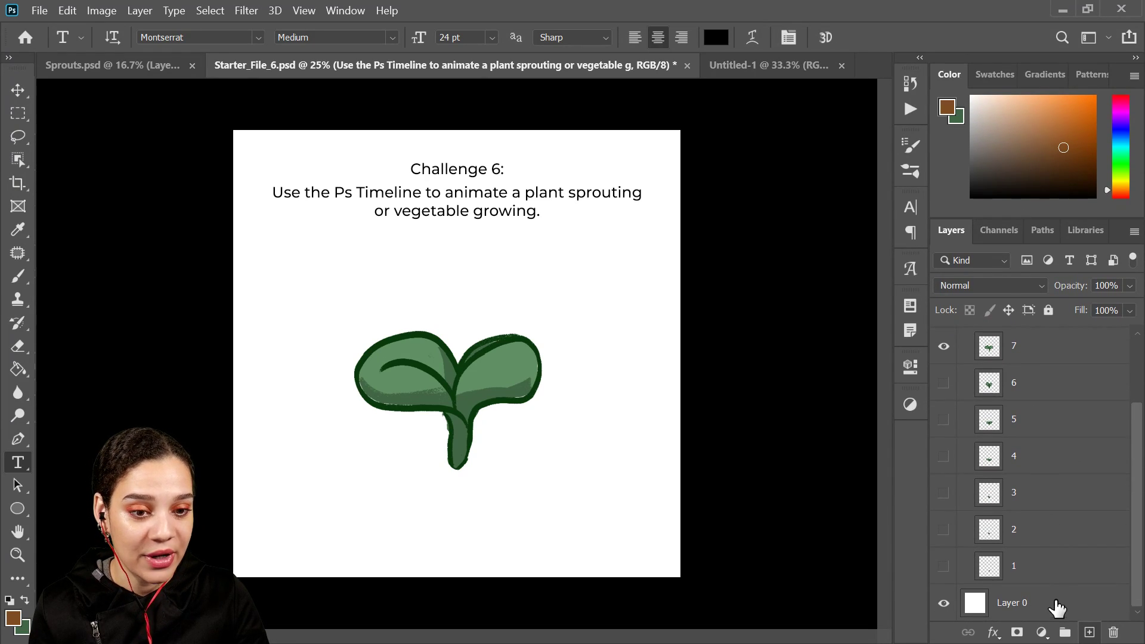
- Preview the sprout frames one at a time by hiding layer 7 and briefly showing each layer from 6 down to 2
{"action": "scroll", "coordinate": [1049, 591], "scroll_direction": "up", "scroll_amount": 1}
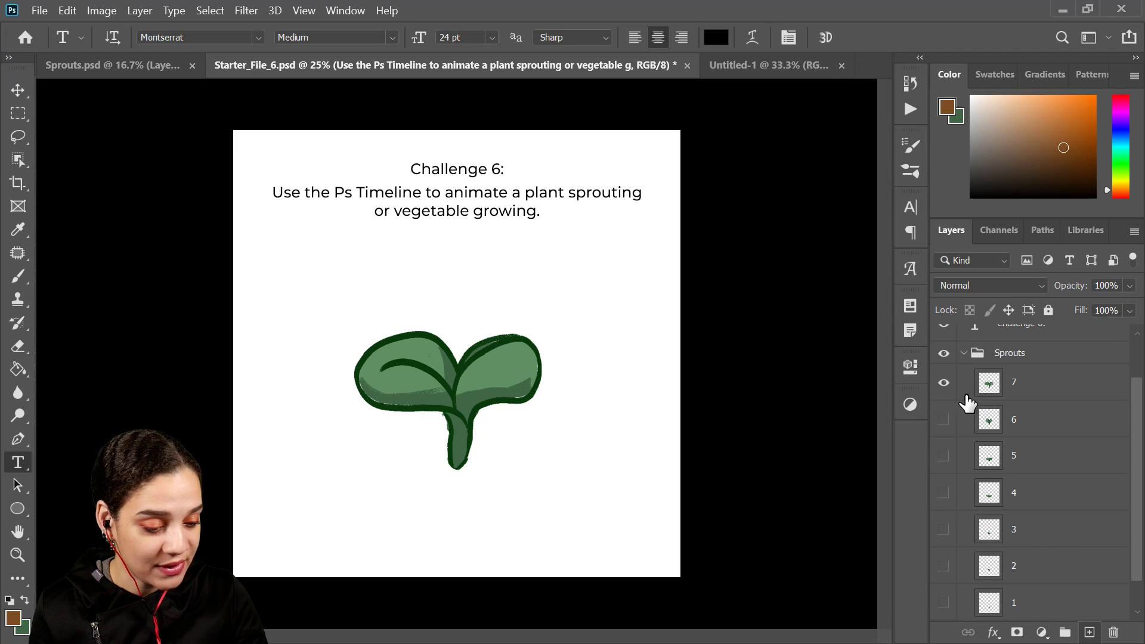
{"action": "left_click", "coordinate": [943, 382]}
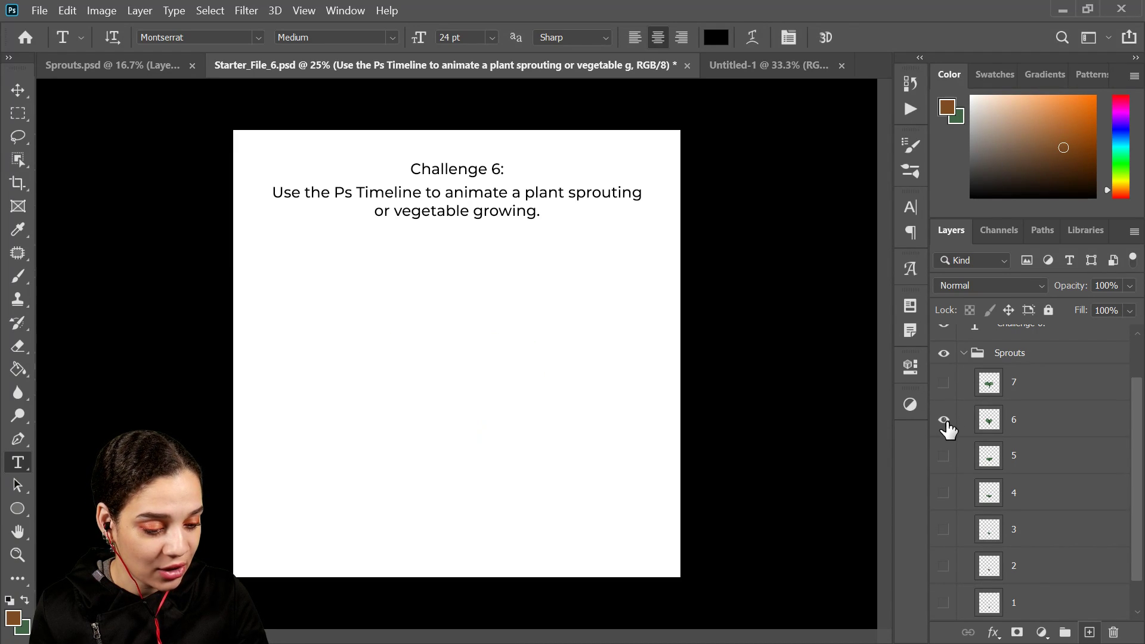
{"action": "left_click", "coordinate": [943, 419]}
{"action": "left_click", "coordinate": [943, 419]}
{"action": "left_click", "coordinate": [943, 455]}
{"action": "left_click", "coordinate": [943, 455]}
{"action": "left_click", "coordinate": [943, 492]}
{"action": "left_click", "coordinate": [943, 501]}
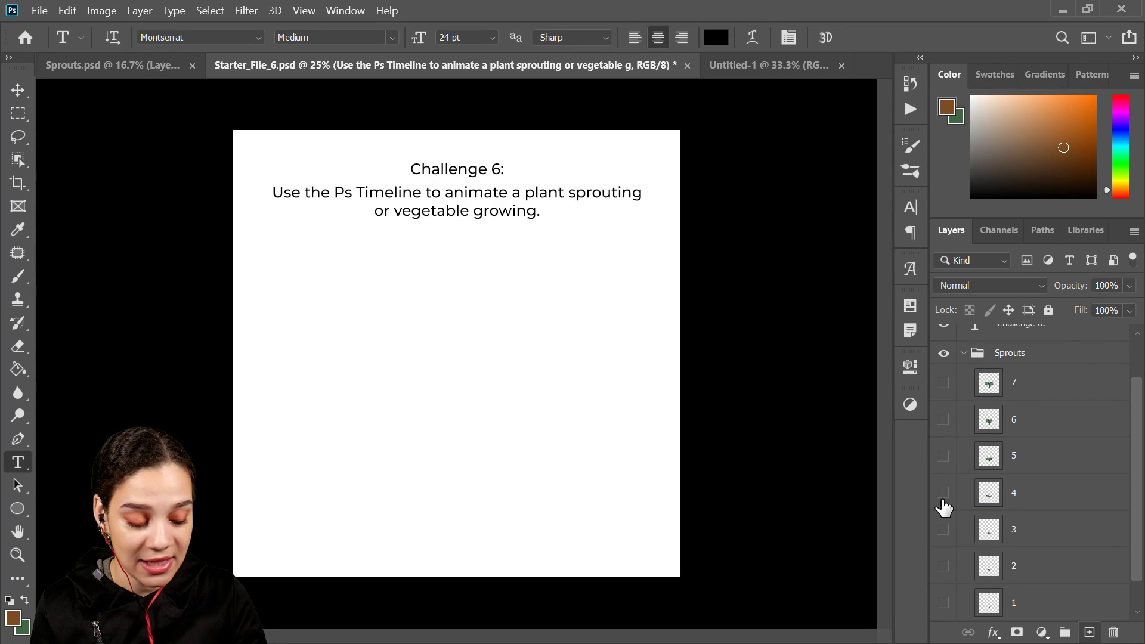
{"action": "left_click", "coordinate": [943, 529]}
{"action": "left_click", "coordinate": [943, 528]}
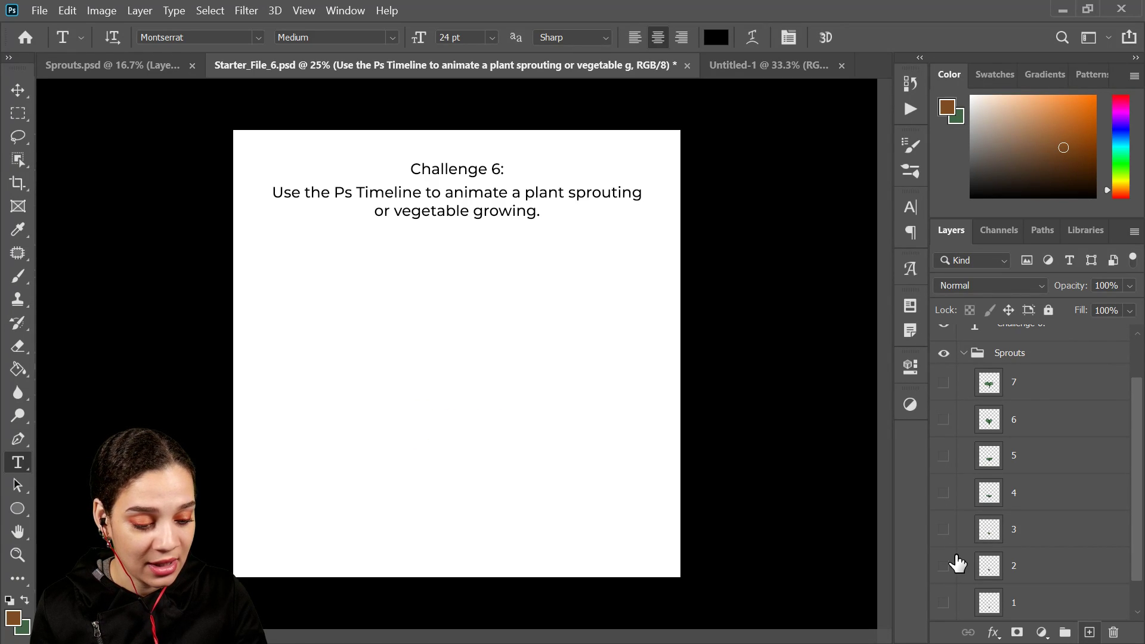
{"action": "left_click", "coordinate": [943, 566]}
{"action": "left_click", "coordinate": [943, 565]}
- Make the sprout layers visible one after another in growth order, from layer 1 up to layer 7
{"action": "left_click", "coordinate": [943, 603]}
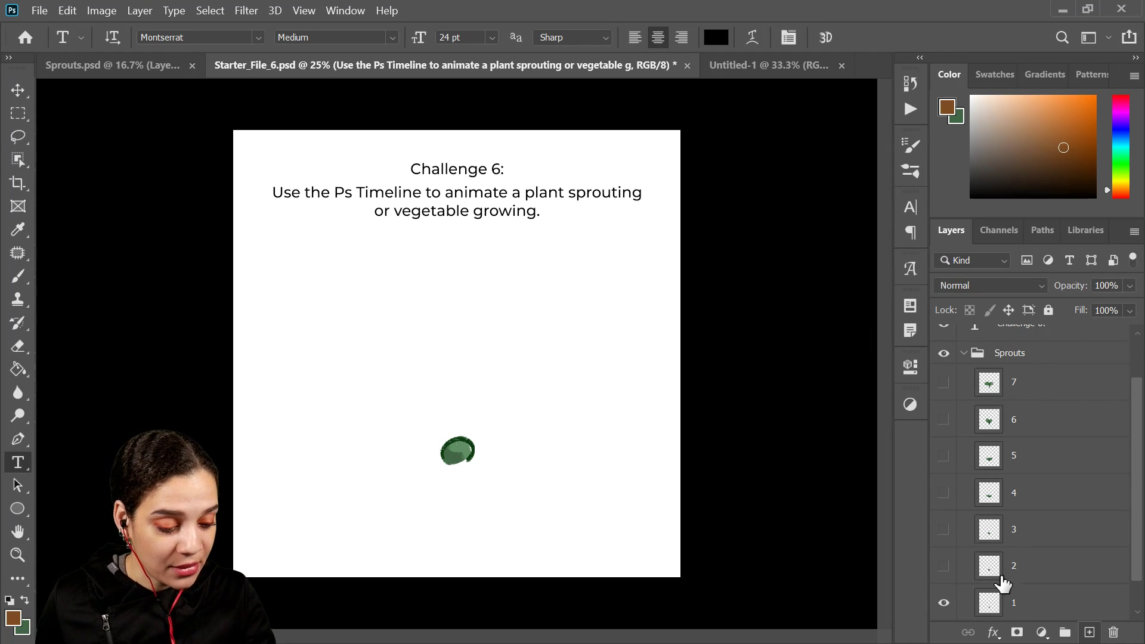
{"action": "left_click", "coordinate": [944, 566]}
{"action": "left_click", "coordinate": [944, 529]}
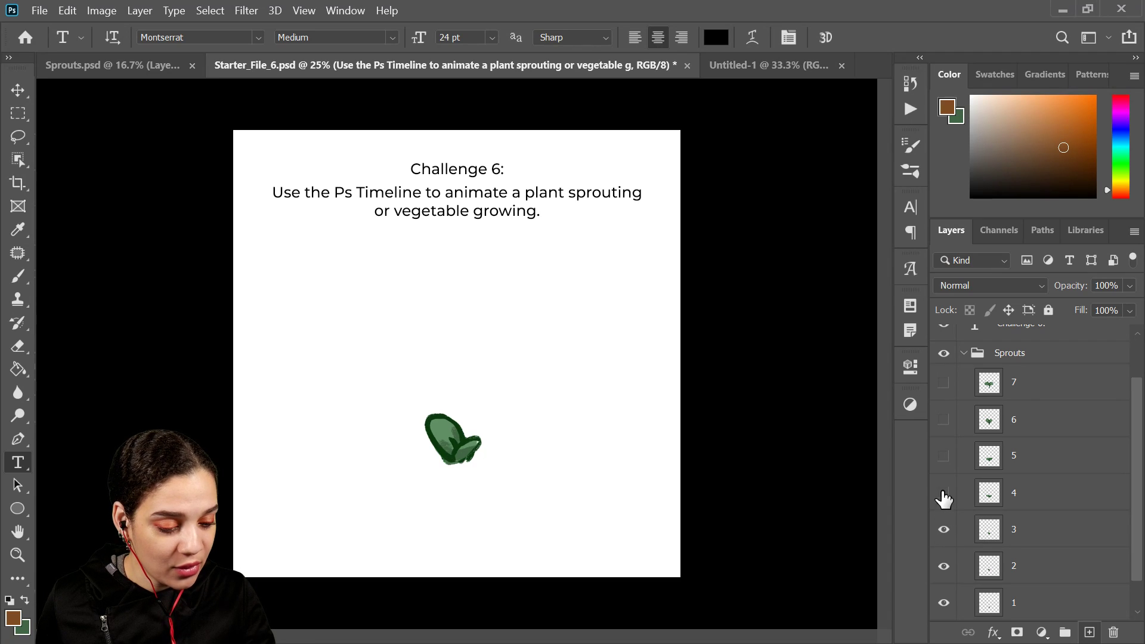
{"action": "left_click", "coordinate": [944, 492]}
{"action": "left_click", "coordinate": [944, 456]}
{"action": "left_click", "coordinate": [944, 419]}
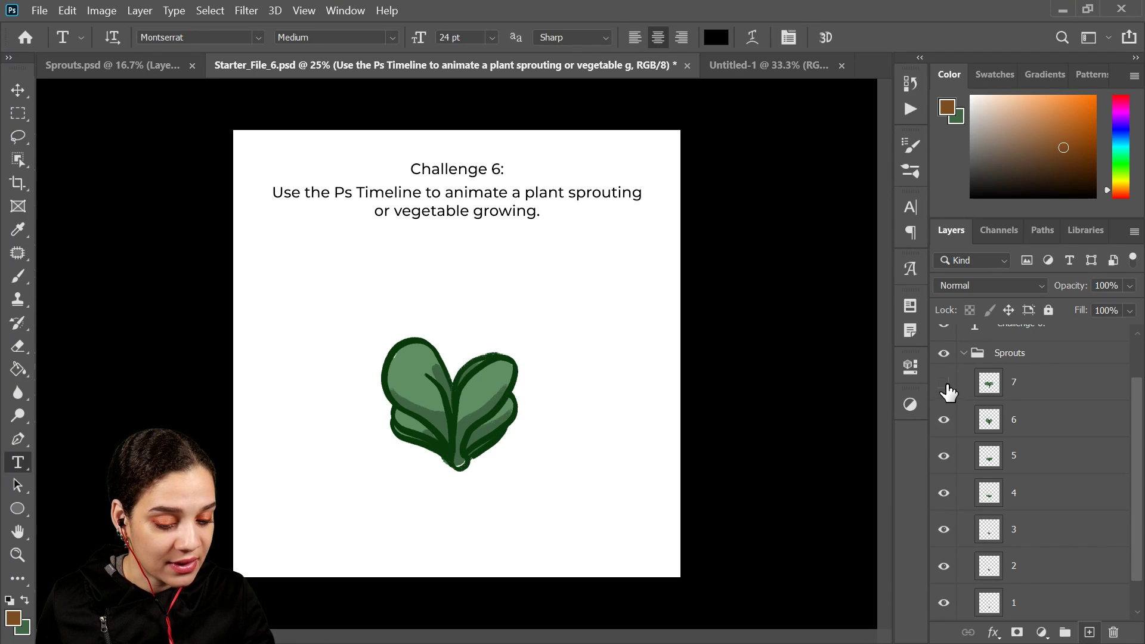
{"action": "left_click", "coordinate": [944, 382]}
- Unlock the Background layer of the blank Untitled-1 document and copy sprout layers 1 to 7 into it from Starter_File_6.psd
{"action": "left_click", "coordinate": [729, 66]}
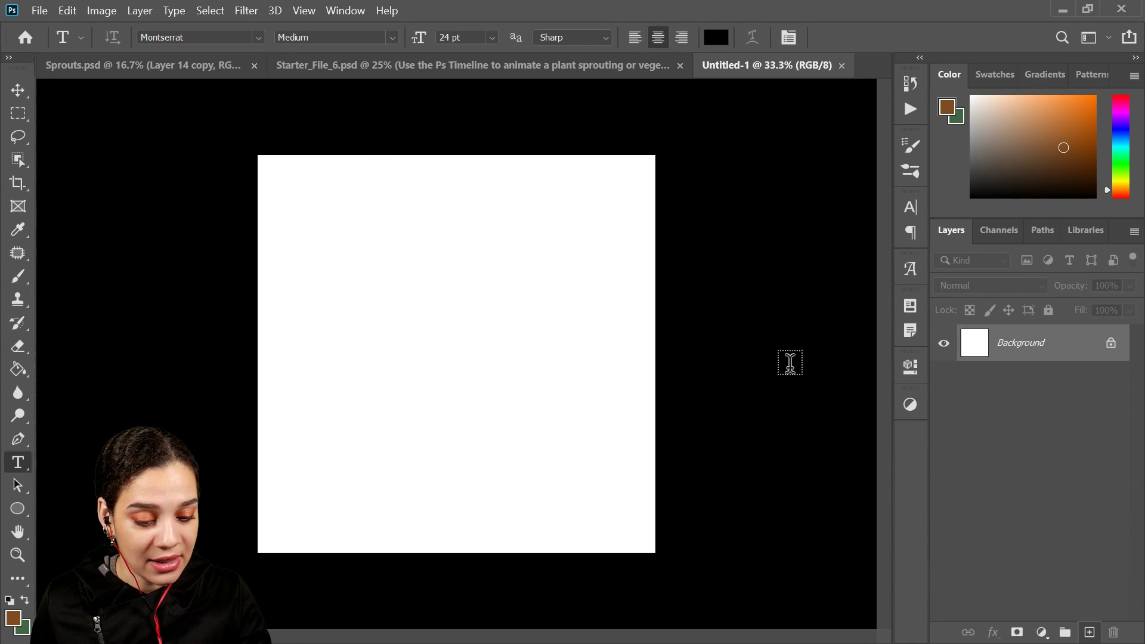
{"action": "left_click", "coordinate": [1110, 344]}
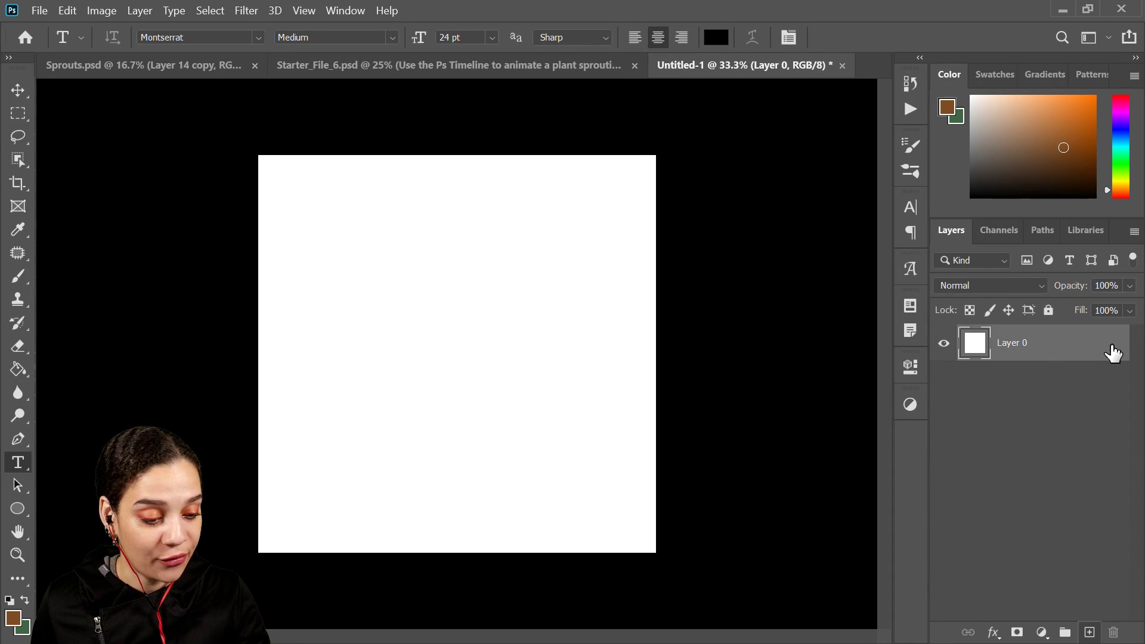
{"action": "left_click", "coordinate": [549, 66]}
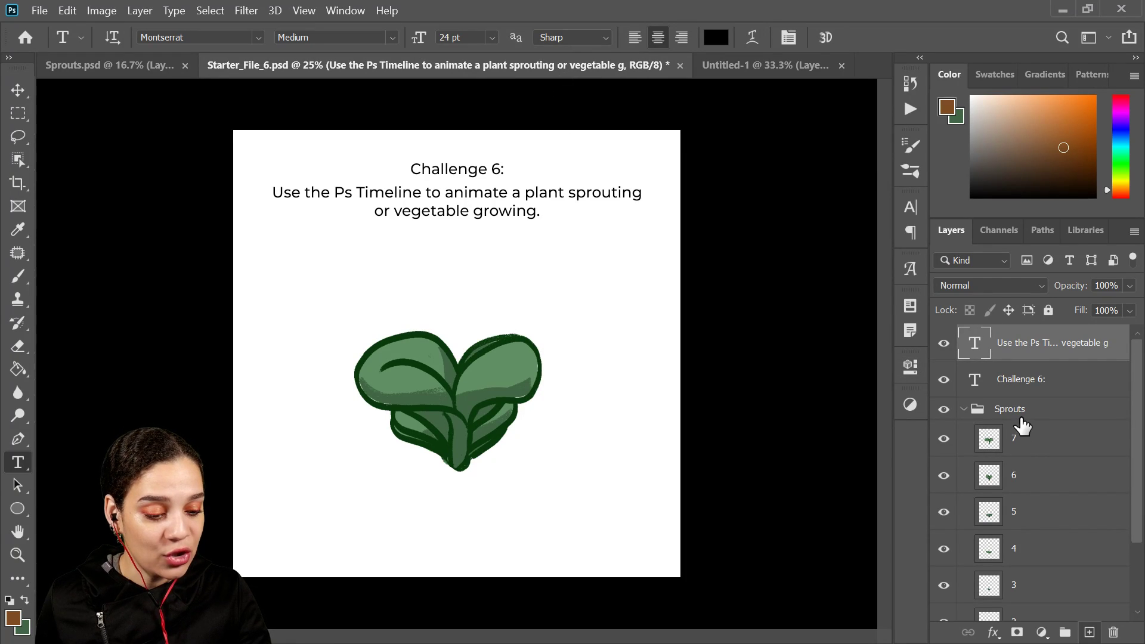
{"action": "left_click", "coordinate": [1027, 450]}
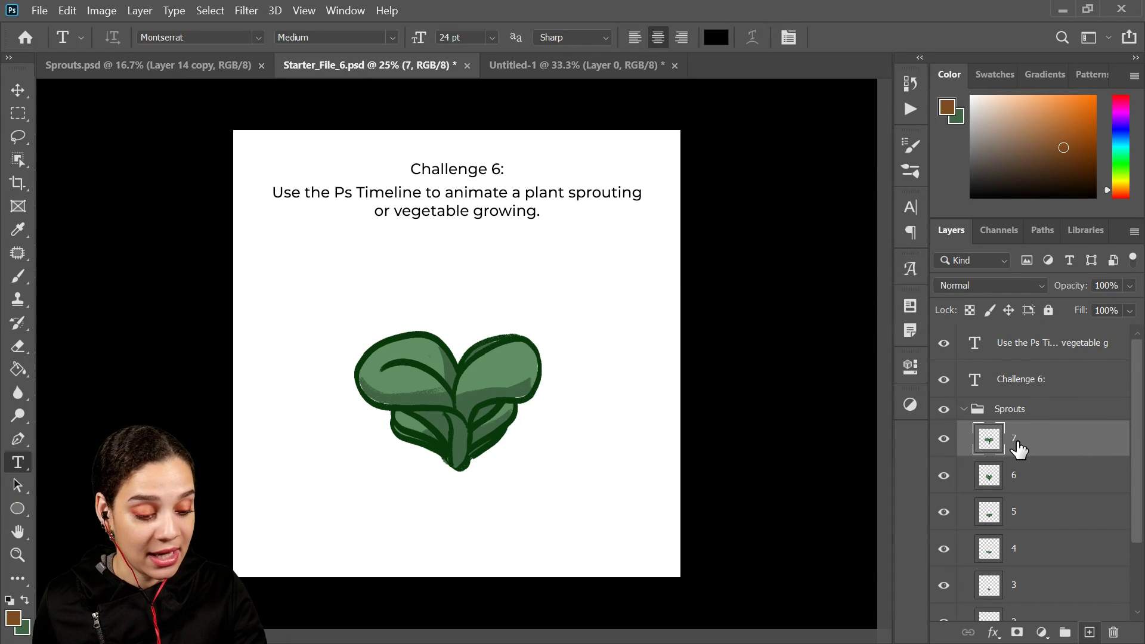
{"action": "scroll", "coordinate": [1019, 447], "scroll_direction": "down", "scroll_amount": 2}
{"action": "scroll", "coordinate": [1017, 460], "scroll_direction": "down", "scroll_amount": 1}
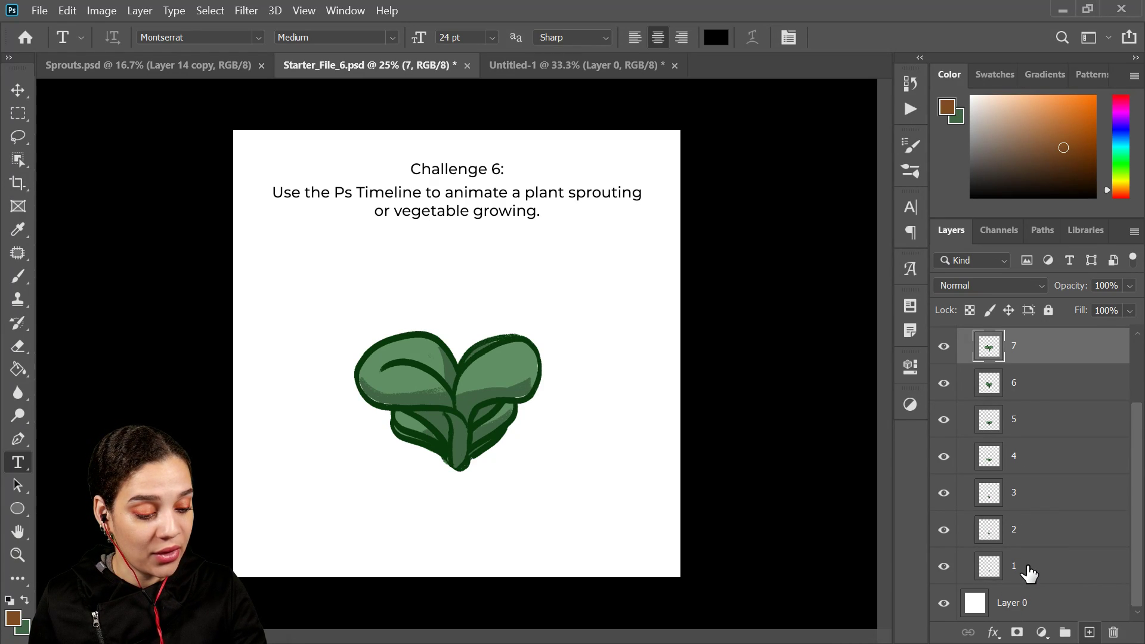
{"action": "left_click", "coordinate": [1029, 572], "text": "shift"}
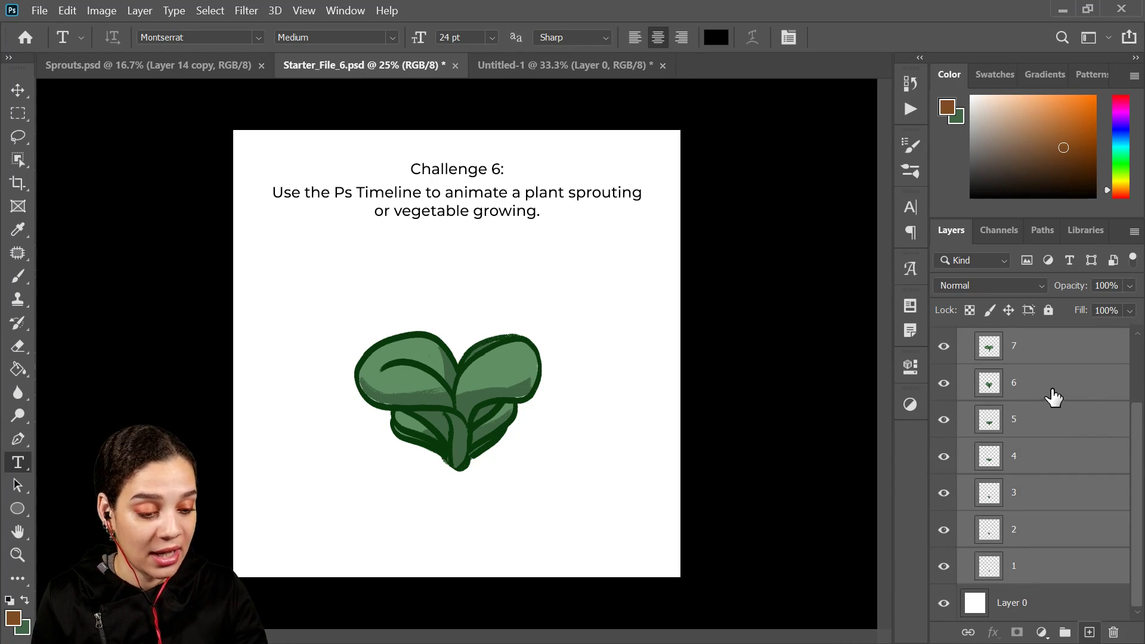
{"action": "left_click_drag", "start_coordinate": [1053, 397], "coordinate": [488, 304]}
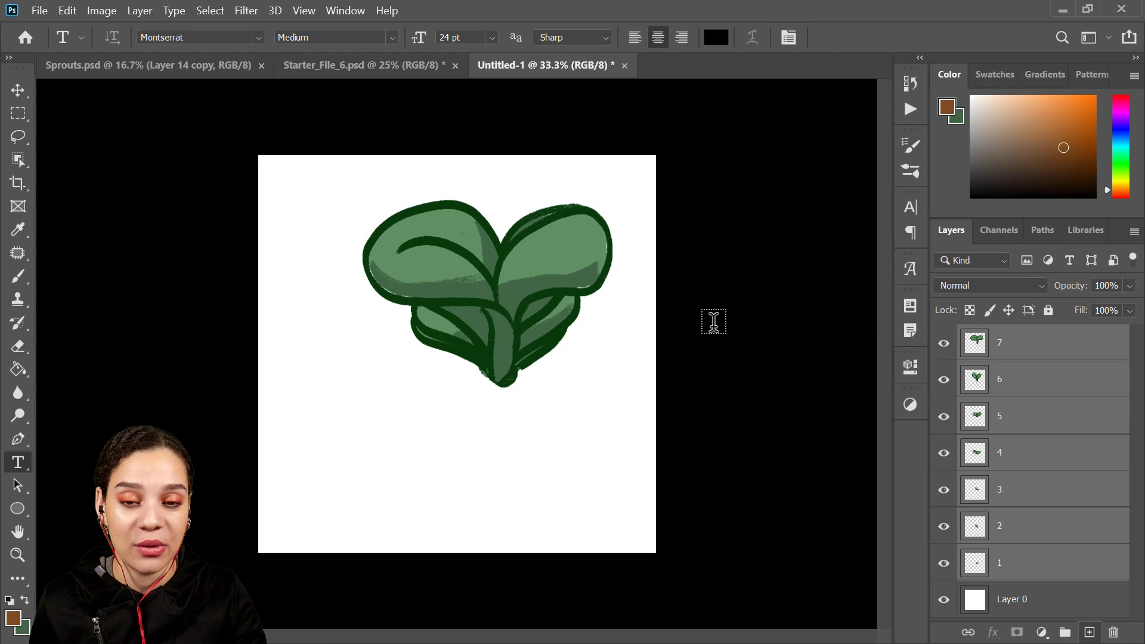
{"action": "left_click", "coordinate": [1074, 573]}
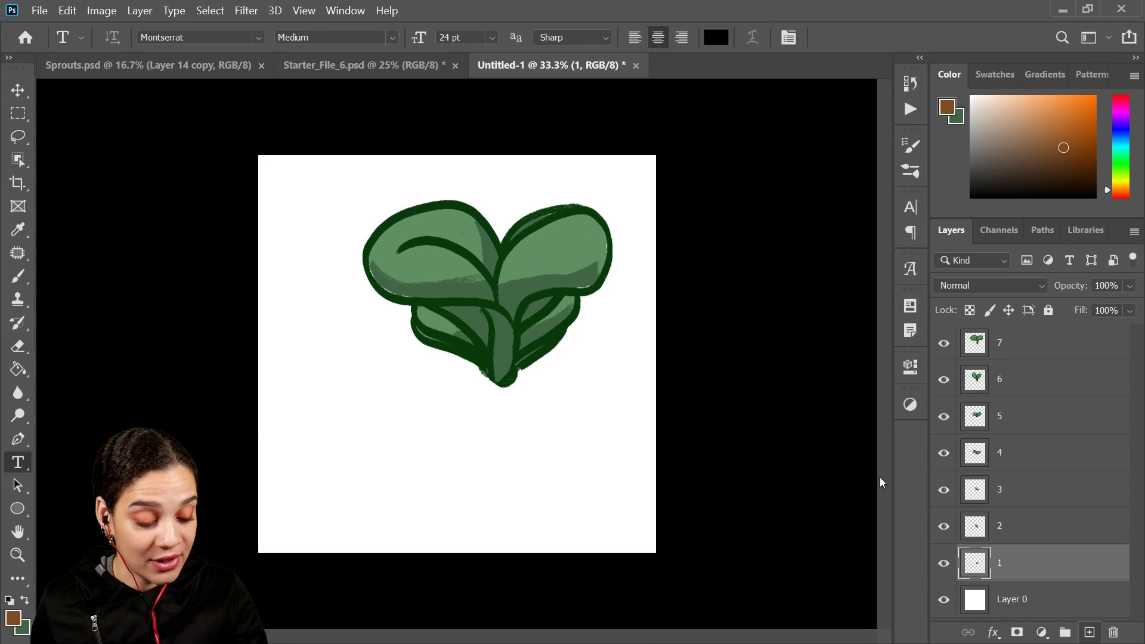
{"action": "key", "text": "ctrl+t"}
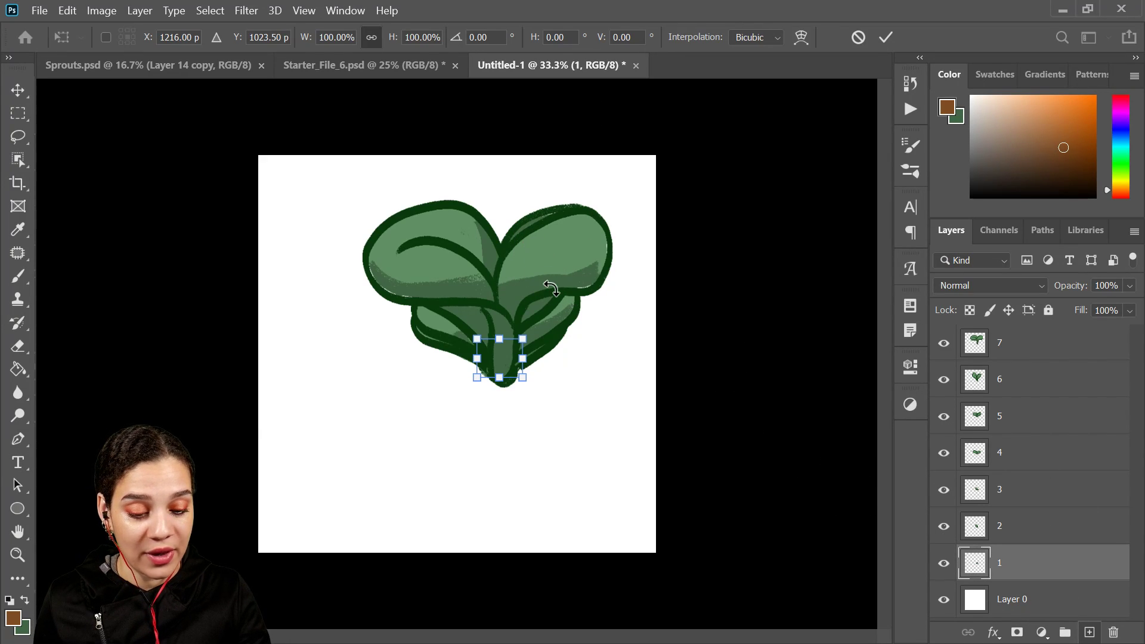
{"action": "key", "text": "Escape"}
{"action": "key", "text": "t"}
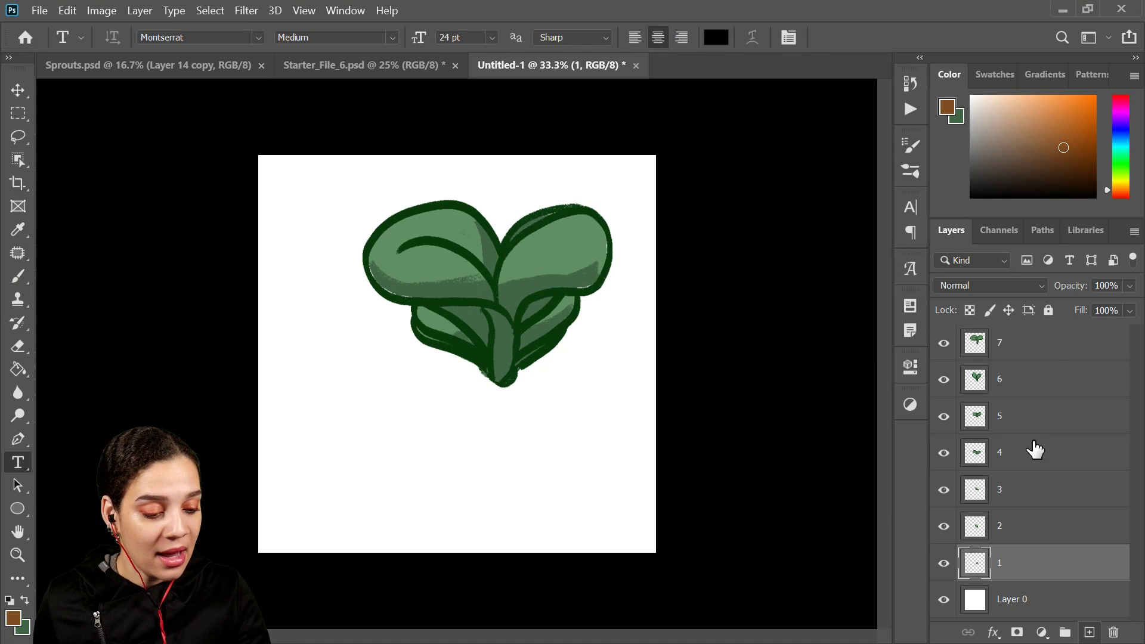
{"action": "left_click", "coordinate": [367, 70]}
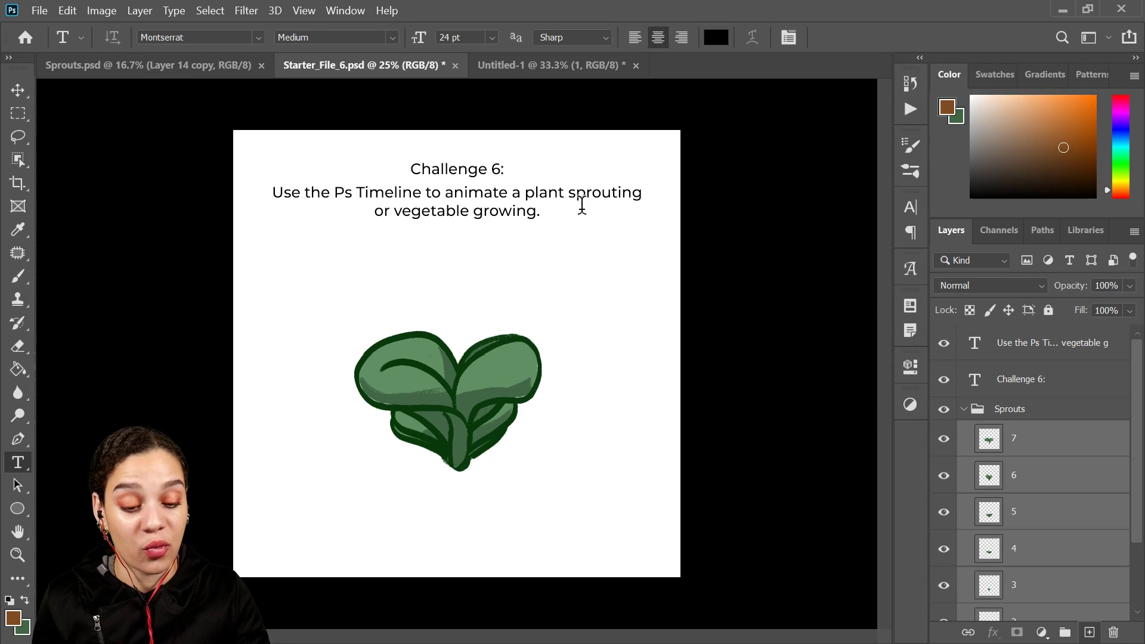
{"action": "left_click", "coordinate": [573, 68]}
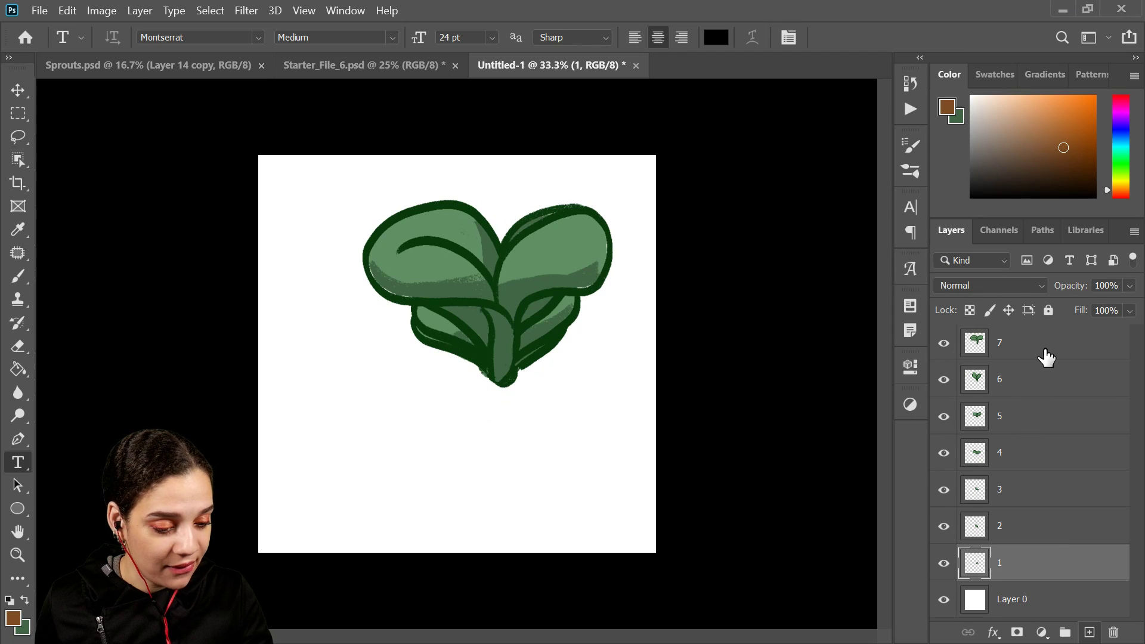
- Select sprout layers 1 to 7 together and move them to the middle of the canvas with Free Transform
{"action": "left_click", "coordinate": [1046, 355], "text": "shift"}
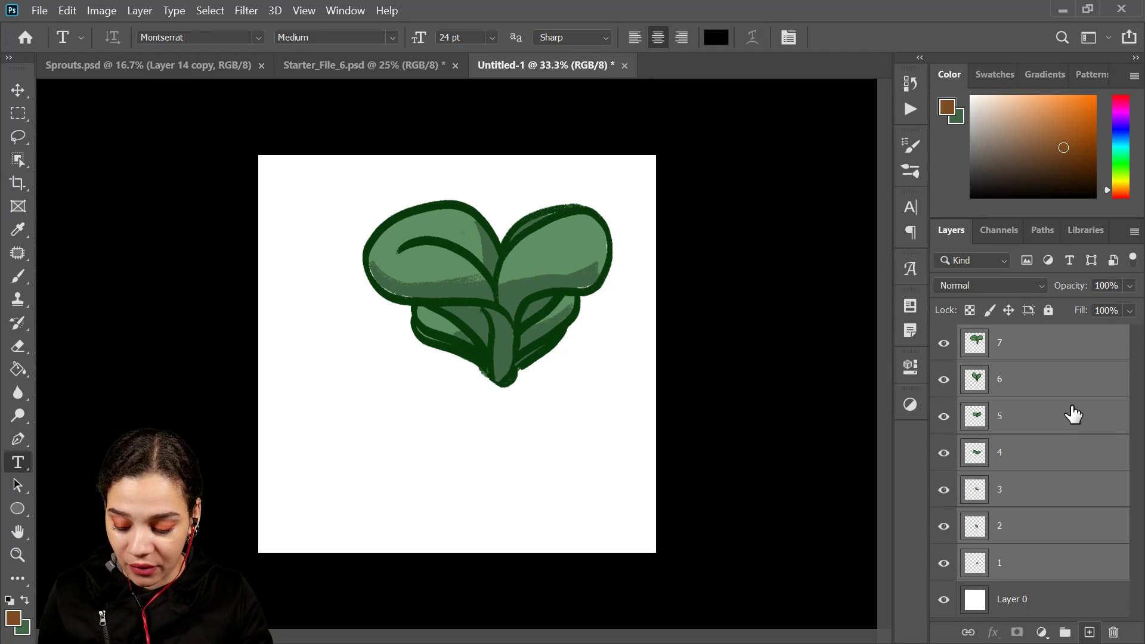
{"action": "key", "text": "ctrl+t"}
{"action": "left_click_drag", "start_coordinate": [541, 313], "coordinate": [540, 371]}
{"action": "key", "text": "Return"}
{"action": "key", "text": "t"}
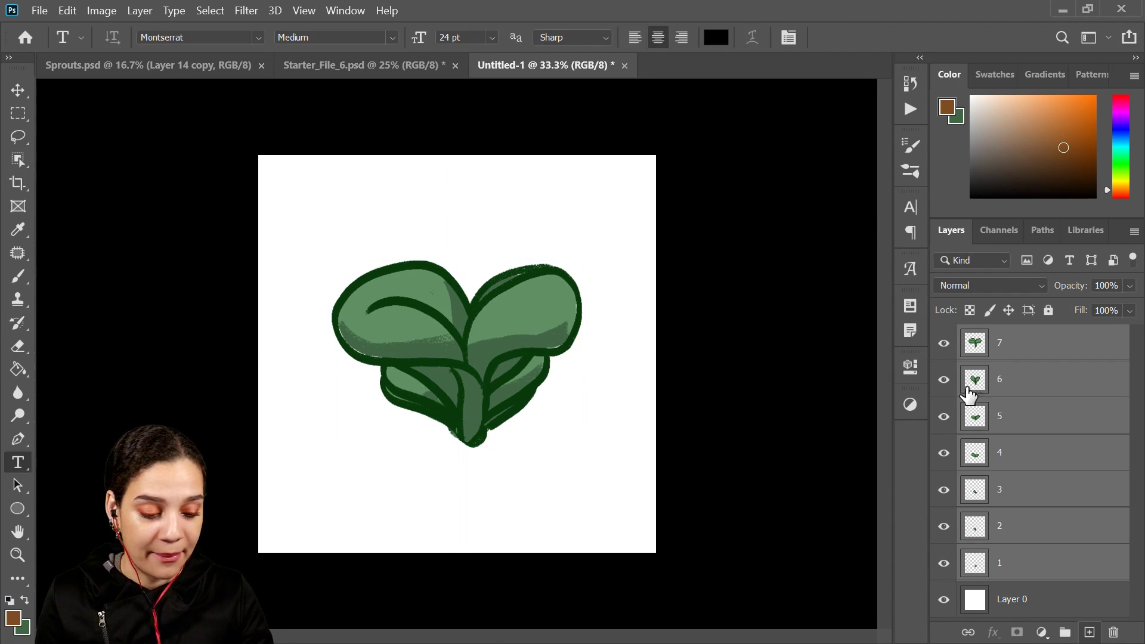
- Delete the white Layer 0 so the sprout layers sit on a transparent background
{"action": "left_click", "coordinate": [1055, 607]}
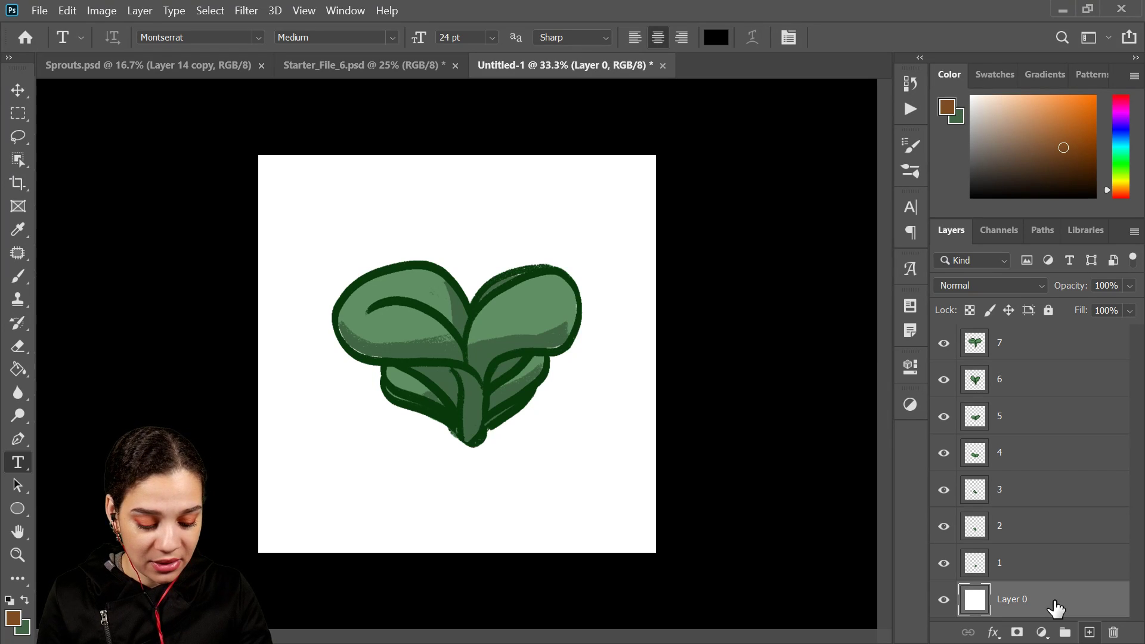
{"action": "key", "text": "Delete"}
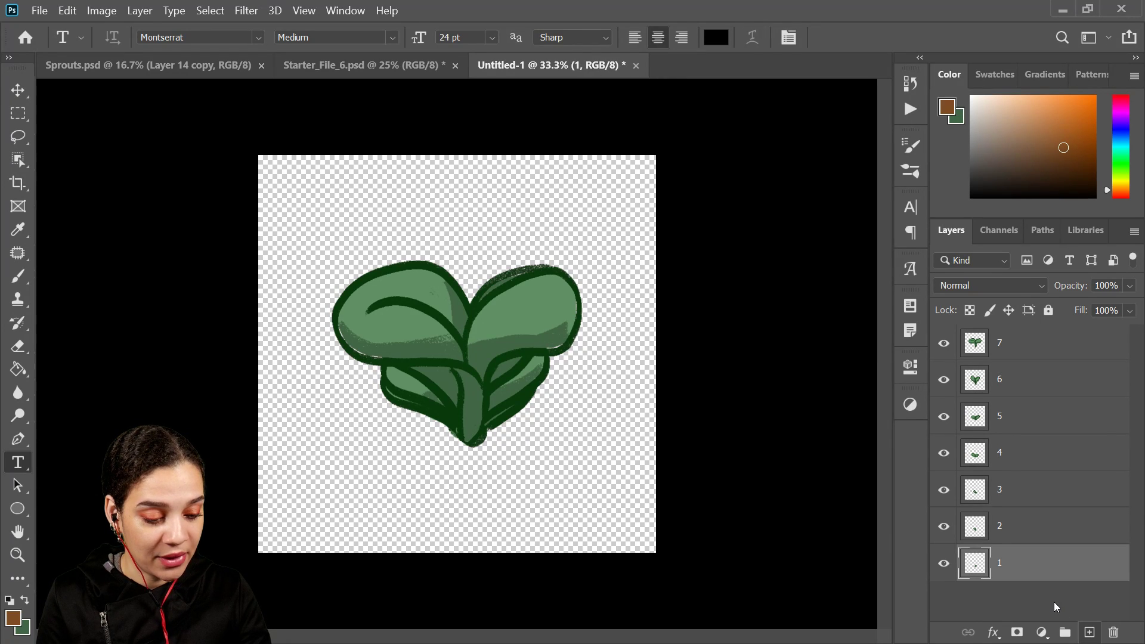
{"action": "key", "text": "ctrl+plus"}
{"action": "key", "text": "ctrl+plus"}
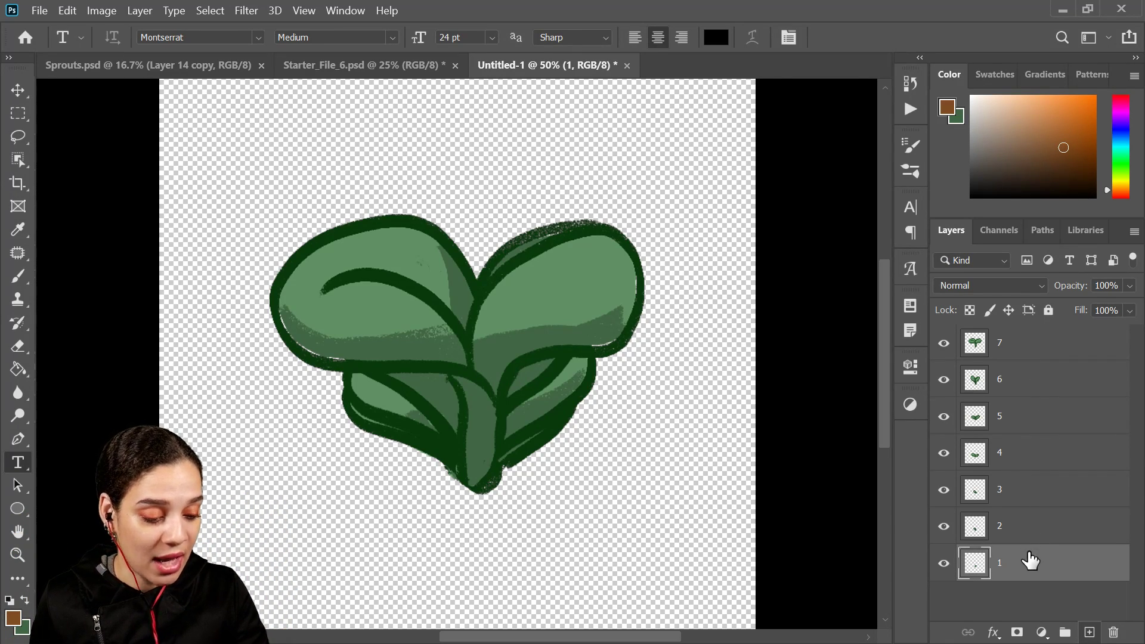
{"action": "key", "text": "ctrl+minus"}
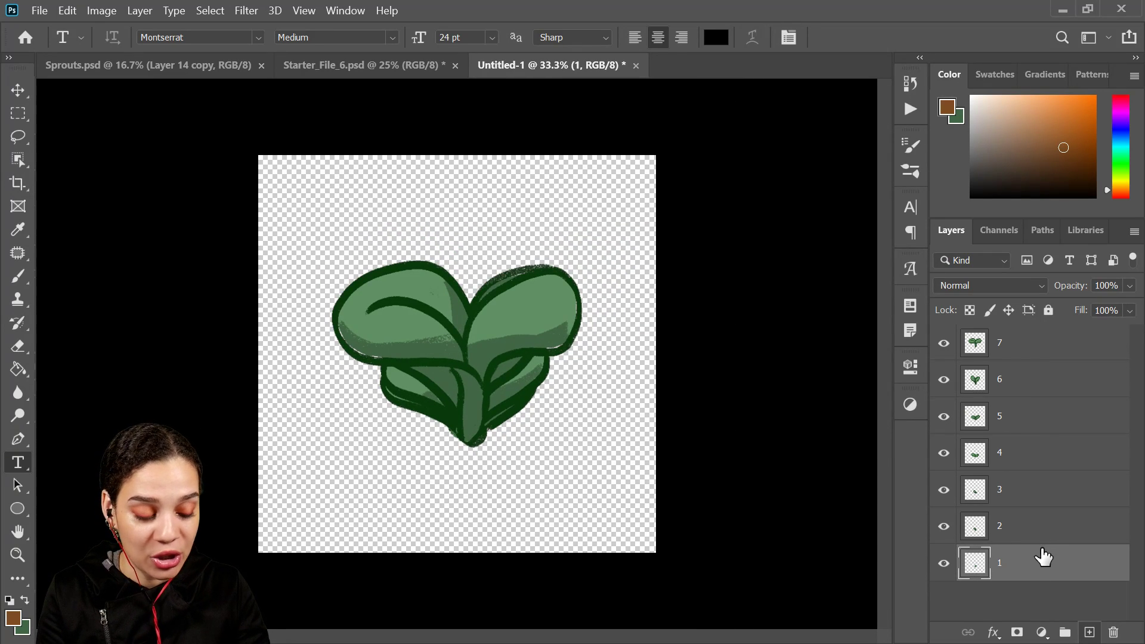
{"action": "key", "text": "ctrl+plus"}
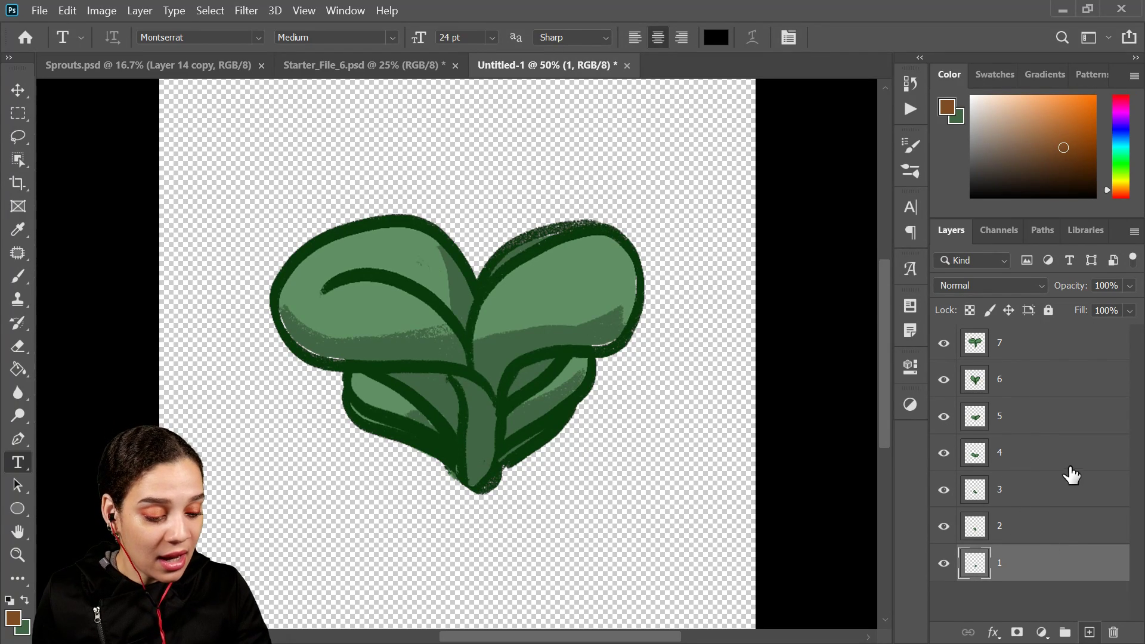
{"action": "key", "text": "ctrl+minus"}
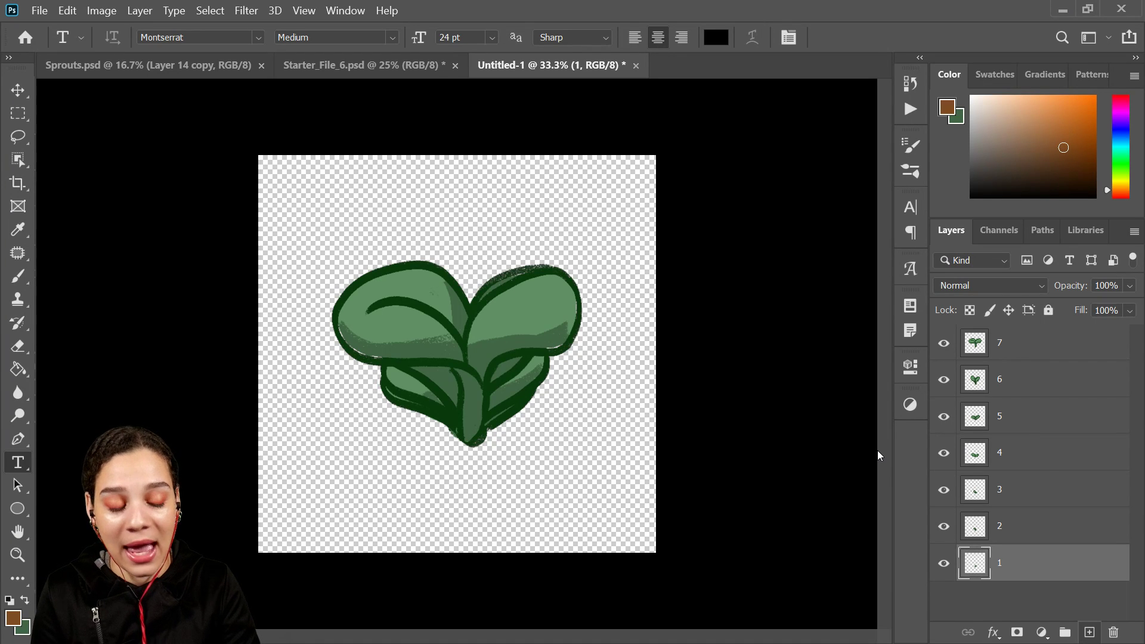
- Move all seven sprout layers down together so the stem meets the canvas's lower edge, and leave only layer 7 selected
{"action": "left_click", "coordinate": [1054, 356], "text": "shift"}
{"action": "key", "text": "ctrl+t"}
{"action": "left_click_drag", "start_coordinate": [549, 389], "coordinate": [529, 506]}
{"action": "key", "text": "Return"}
{"action": "key", "text": "t"}
{"action": "mouse_move", "coordinate": [943, 344]}
{"action": "left_mouse_down"}
{"action": "mouse_move", "coordinate": [945, 528]}
{"action": "mouse_move", "coordinate": [943, 352]}
{"action": "left_mouse_up"}
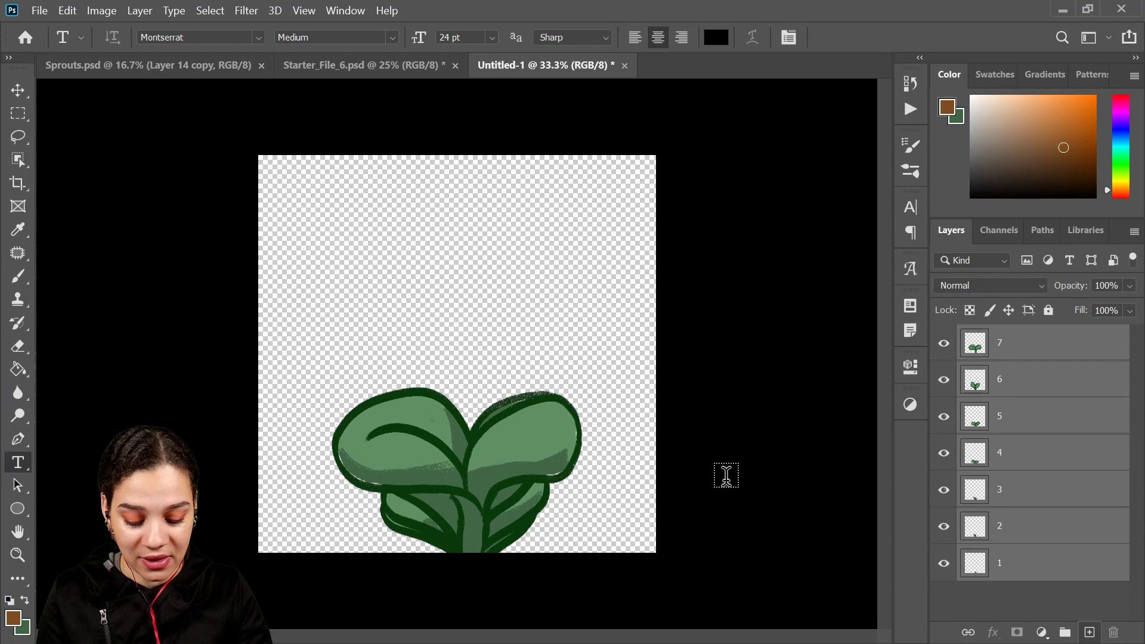
{"action": "left_click", "coordinate": [1061, 357]}
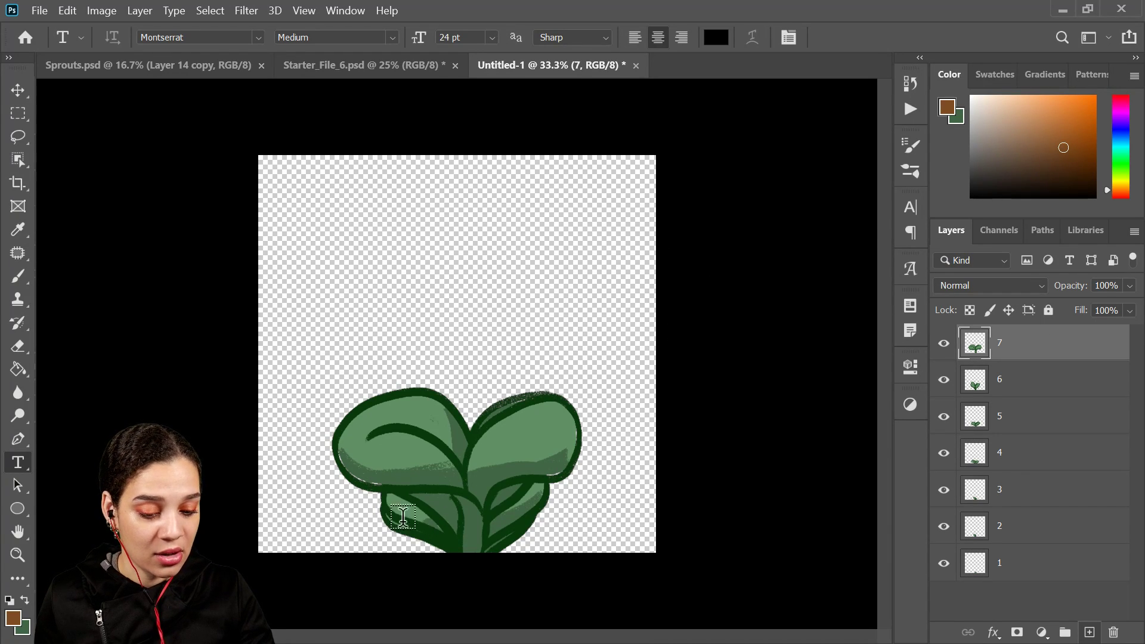
- Display the Timeline panel and dock it below the canvas
{"action": "left_click", "coordinate": [344, 11]}
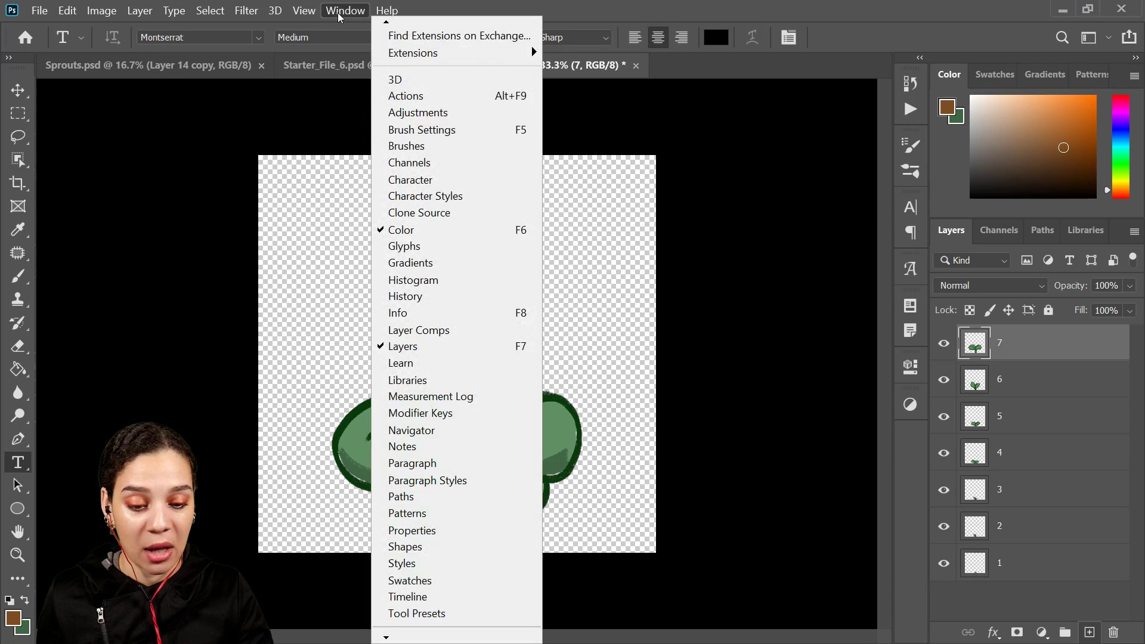
{"action": "left_click", "coordinate": [417, 597]}
{"action": "left_click_drag", "start_coordinate": [258, 262], "coordinate": [286, 629]}
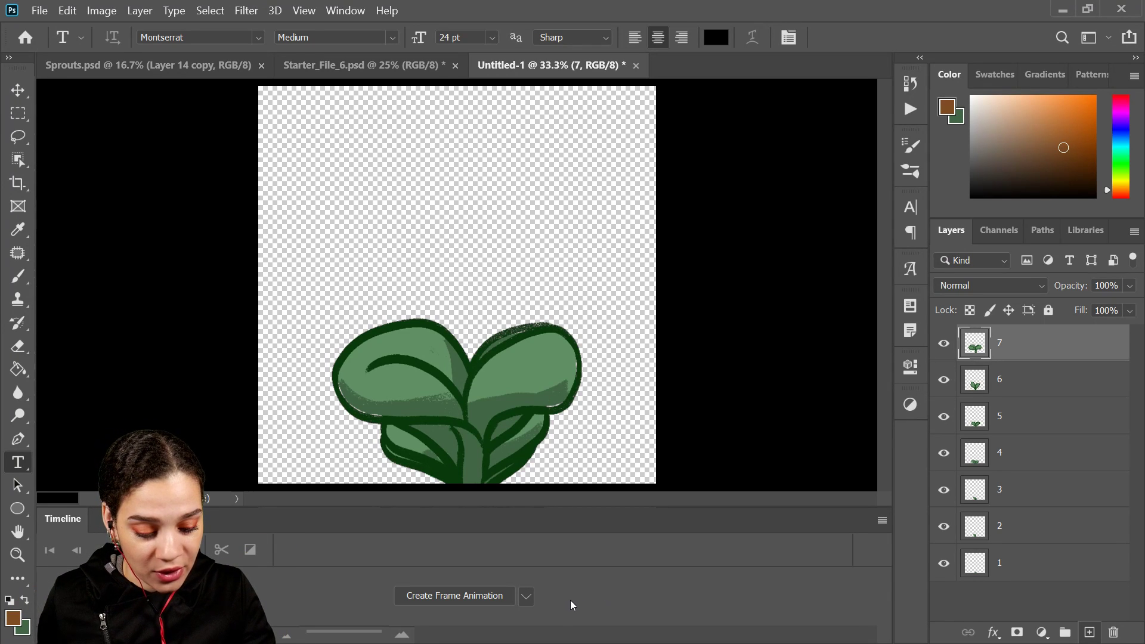
- Create a frame animation for the document in the Timeline
{"action": "left_click", "coordinate": [527, 597]}
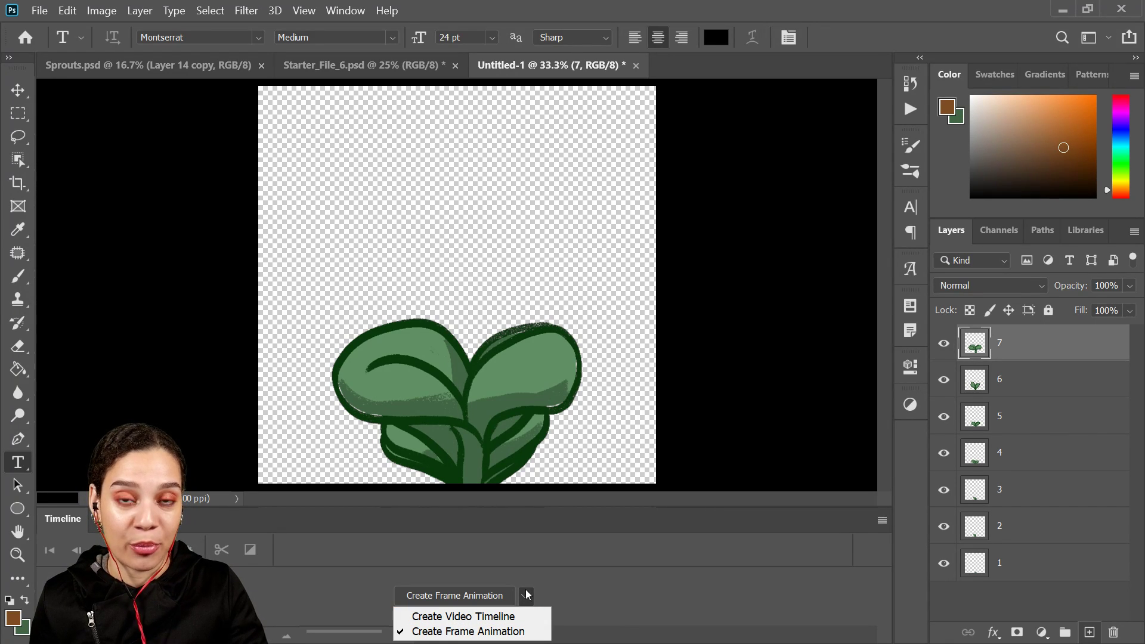
{"action": "left_click", "coordinate": [483, 632]}
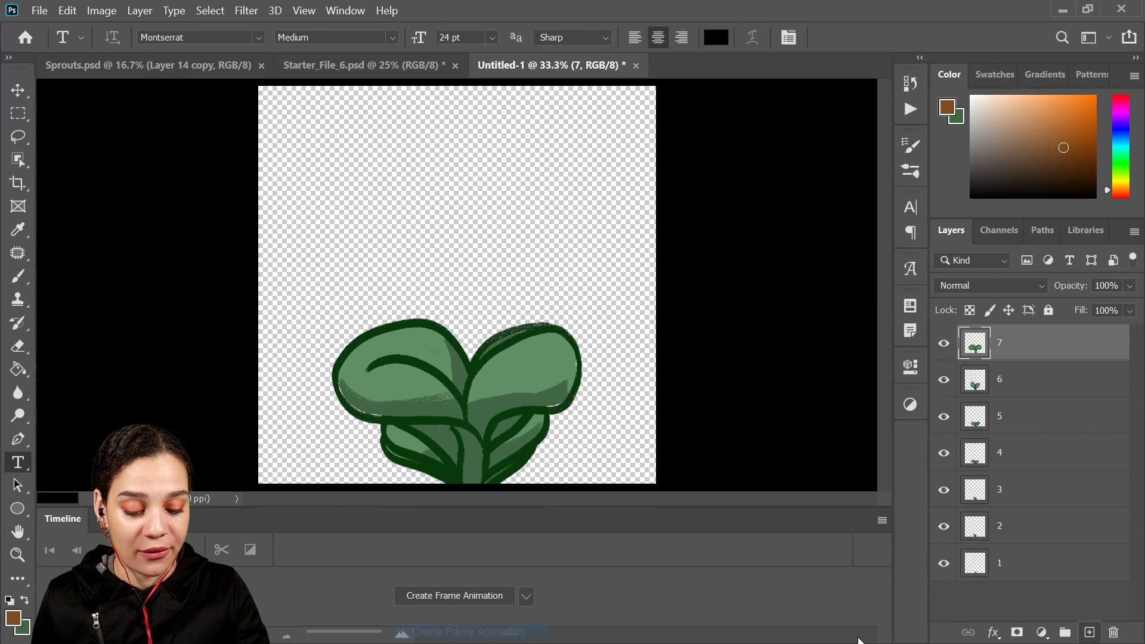
{"action": "left_click", "coordinate": [465, 596]}
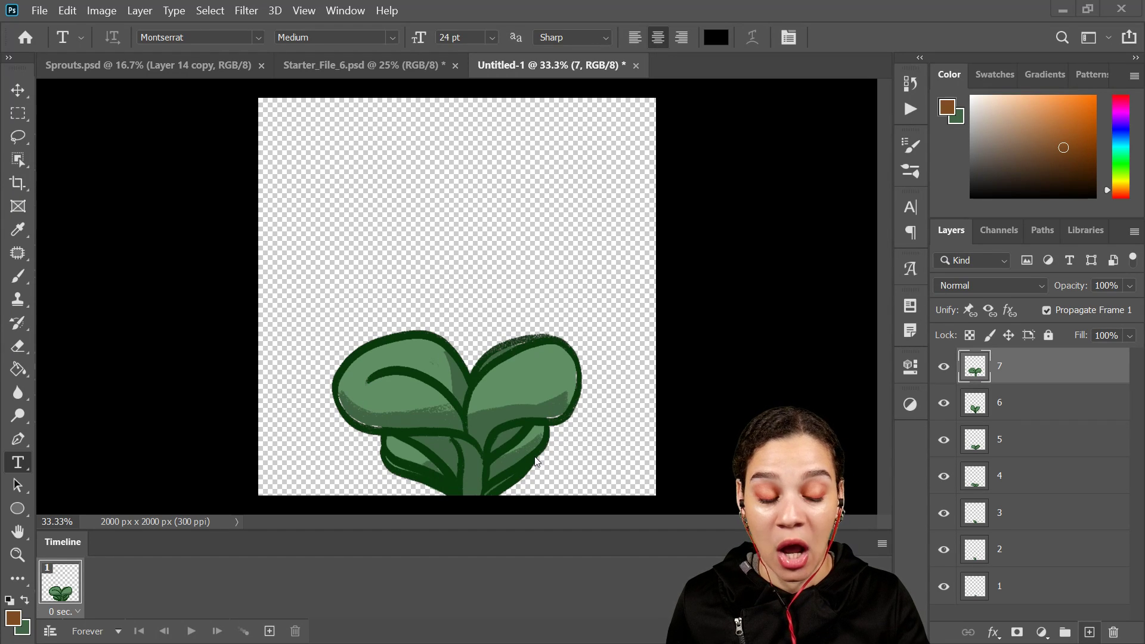
- Make animation frames from the seven layers and play the sequence as a preview
{"action": "left_click", "coordinate": [882, 546]}
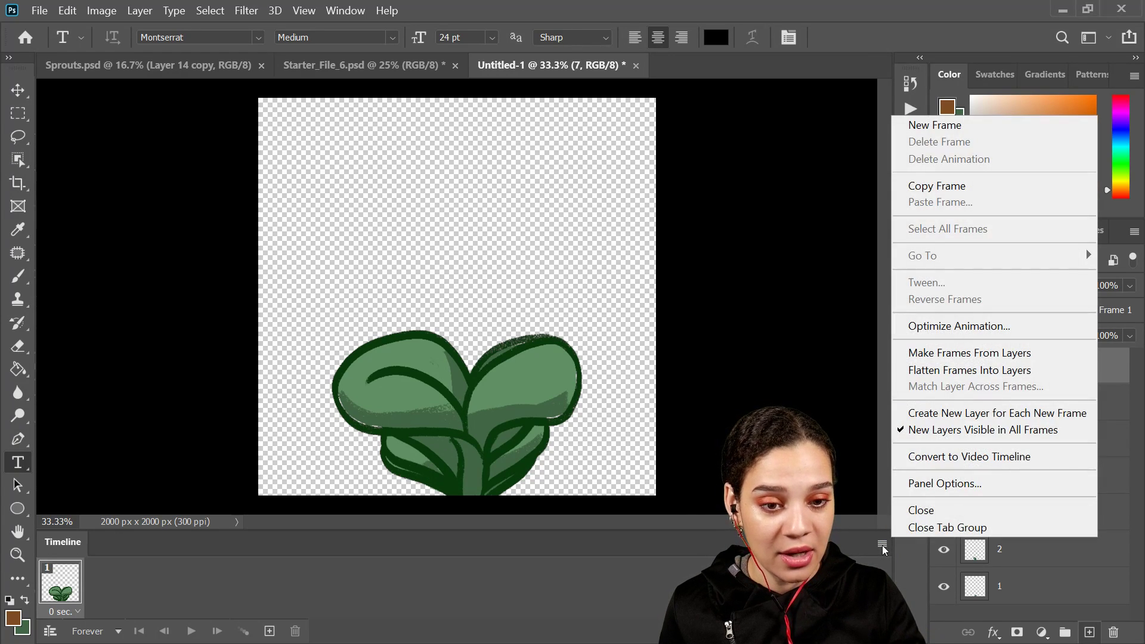
{"action": "left_click", "coordinate": [972, 353]}
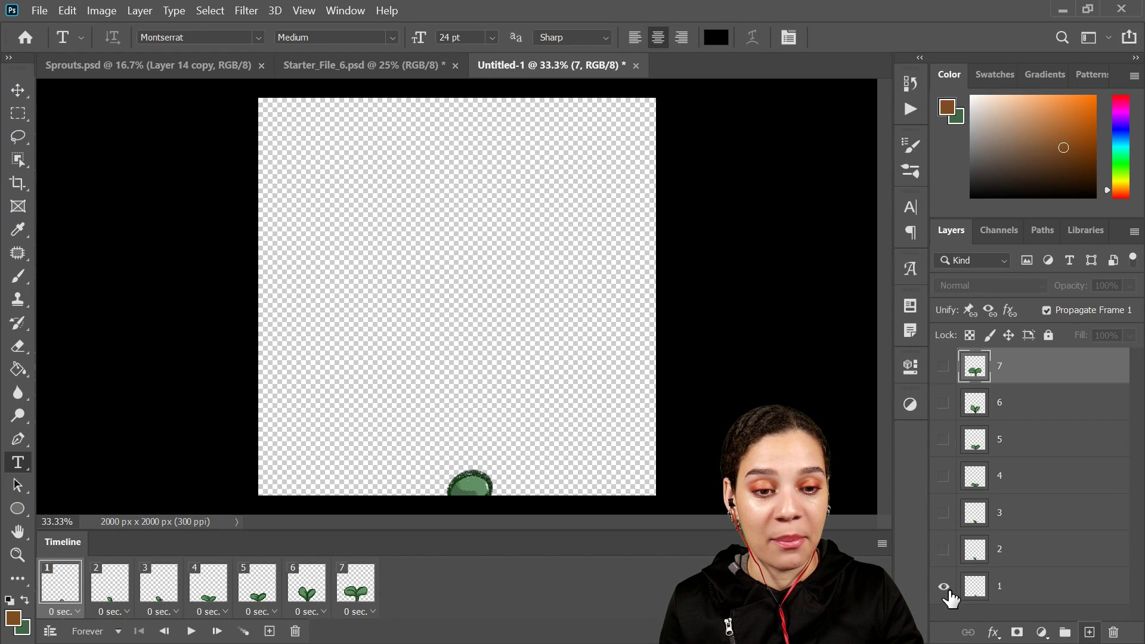
{"action": "left_click", "coordinate": [190, 633]}
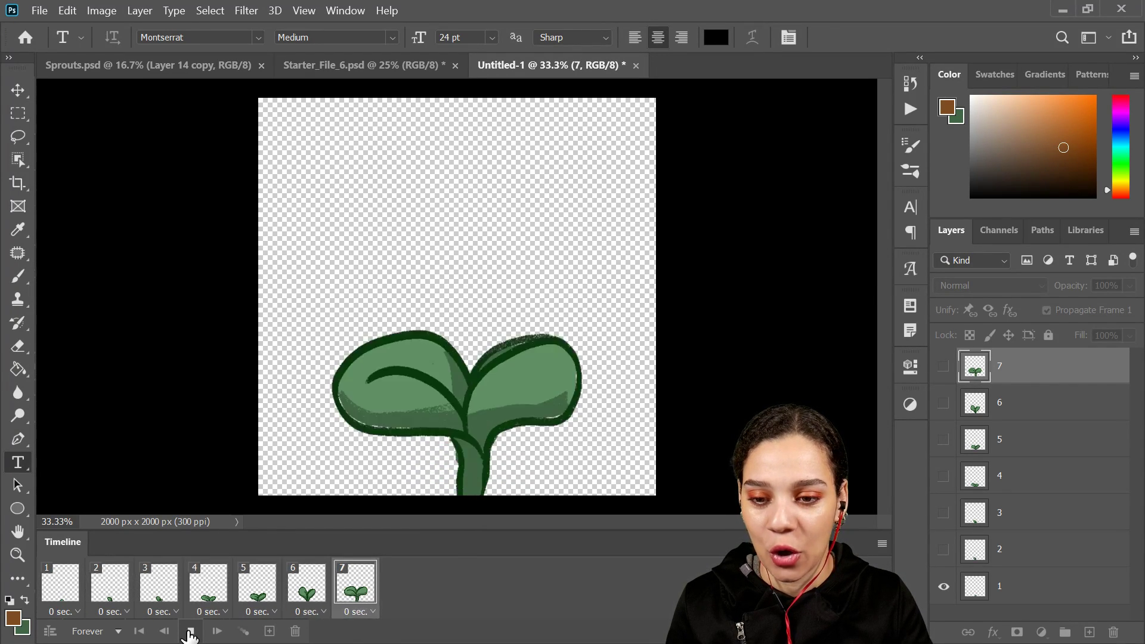
{"action": "left_click", "coordinate": [189, 632]}
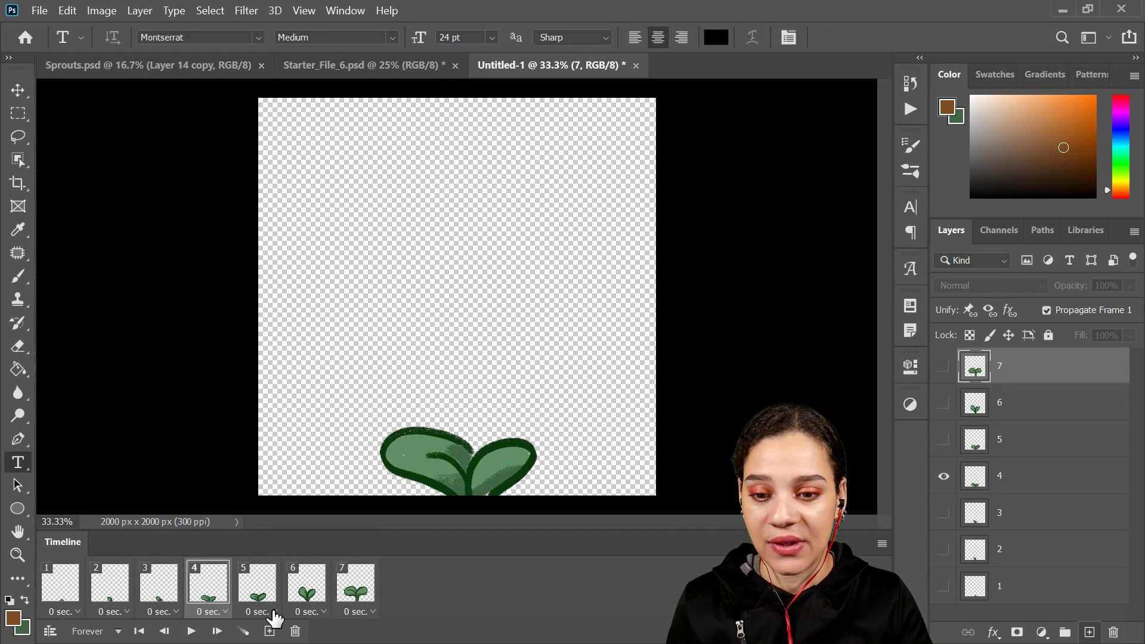
- Set the delay of frame 7 to 1 second and play the animation again
{"action": "left_click", "coordinate": [349, 613]}
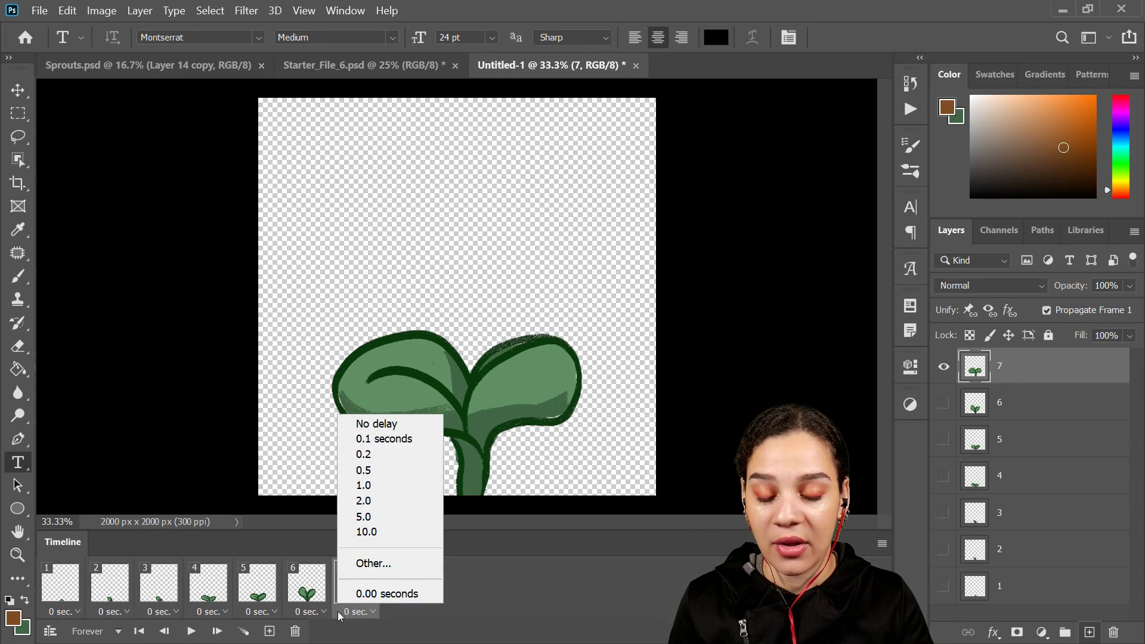
{"action": "left_click", "coordinate": [364, 487]}
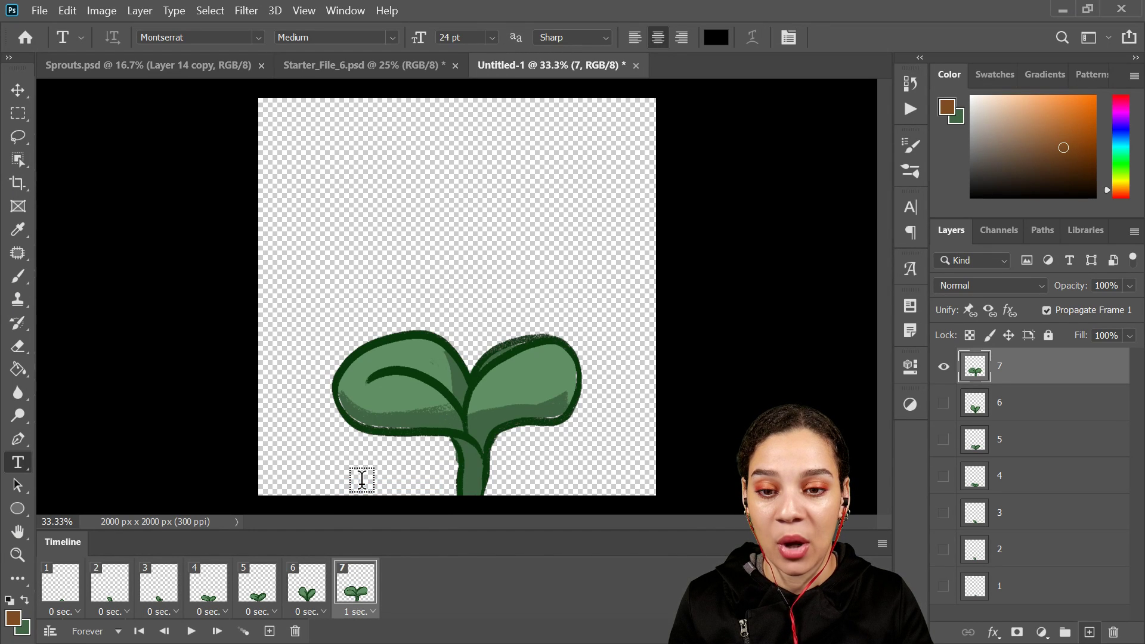
{"action": "left_click", "coordinate": [191, 631]}
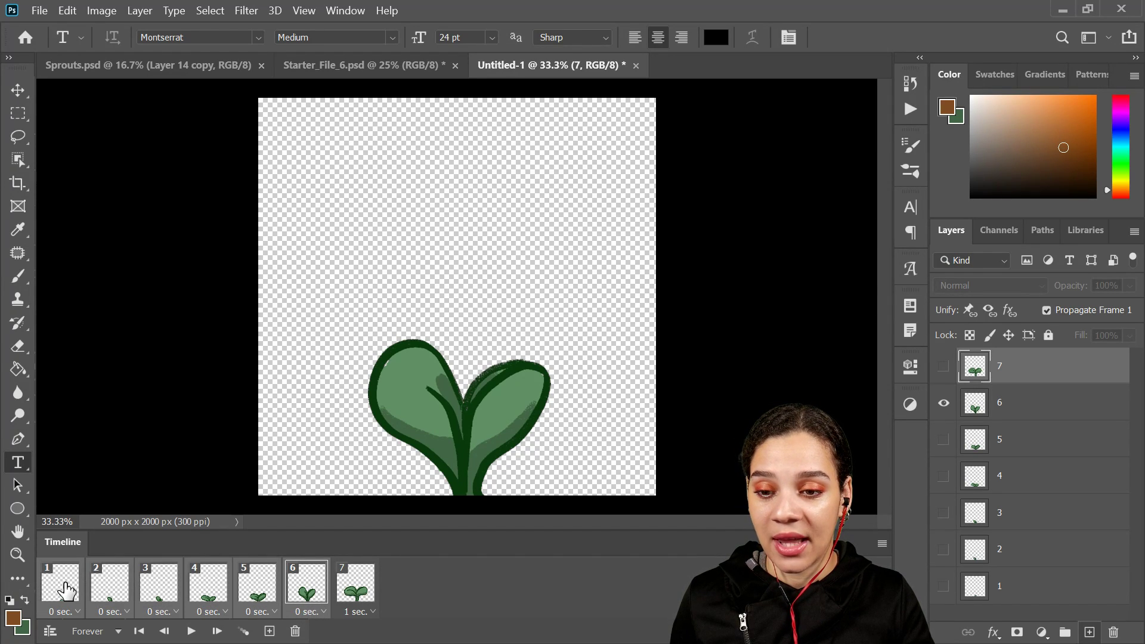
- Try a 2-second delay on frames 1 to 6, and return those frames to no delay
{"action": "left_click", "coordinate": [218, 612]}
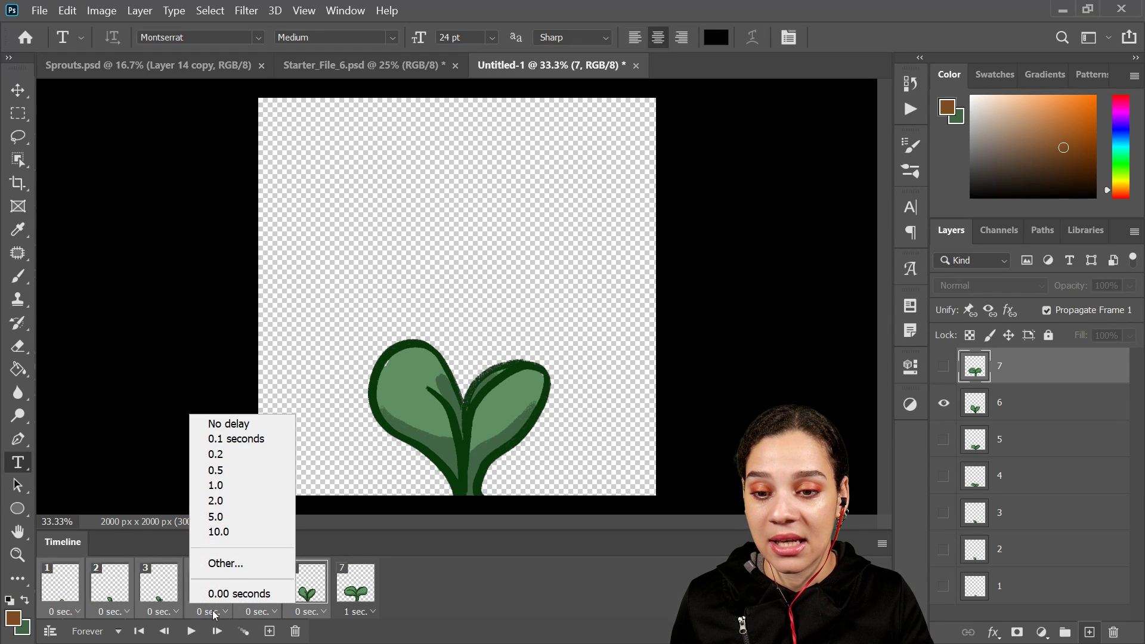
{"action": "left_click", "coordinate": [236, 502]}
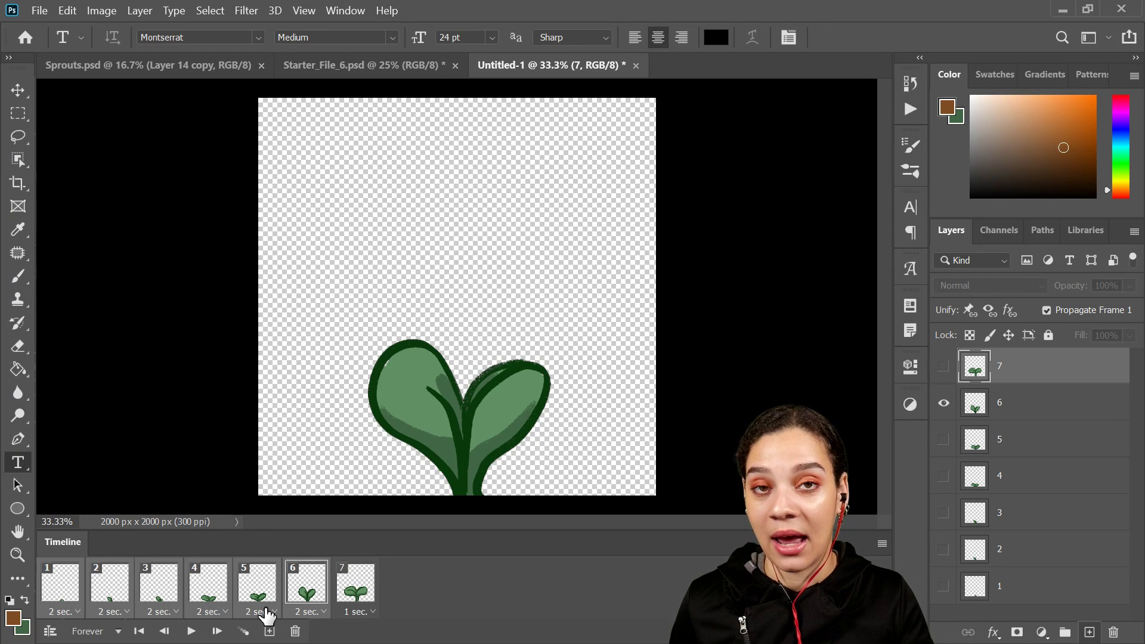
{"action": "left_click", "coordinate": [225, 611]}
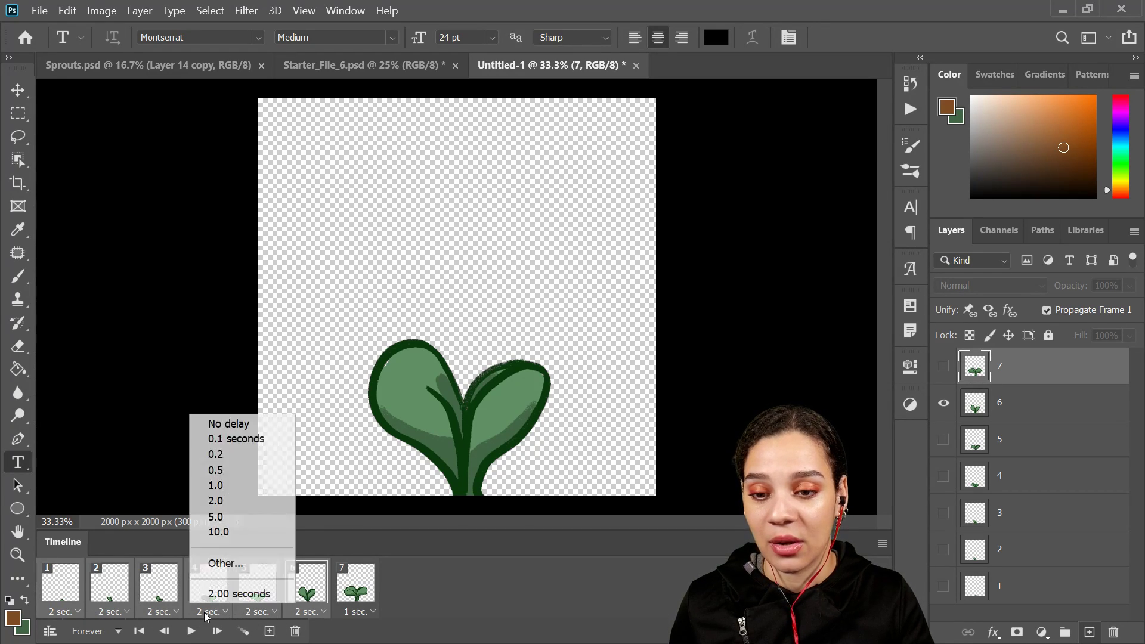
{"action": "left_click", "coordinate": [223, 423]}
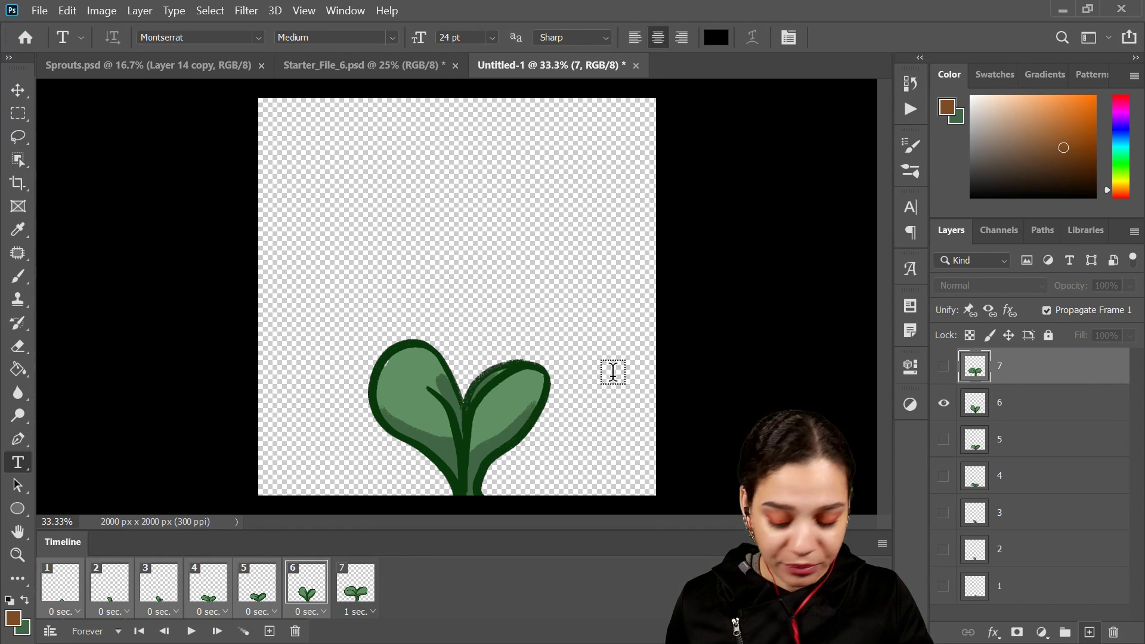
- Undo the frame delays, the frames made from layers and the creation of the frame animation
{"action": "key", "text": "ctrl+z"}
{"action": "key", "text": "ctrl+z"}
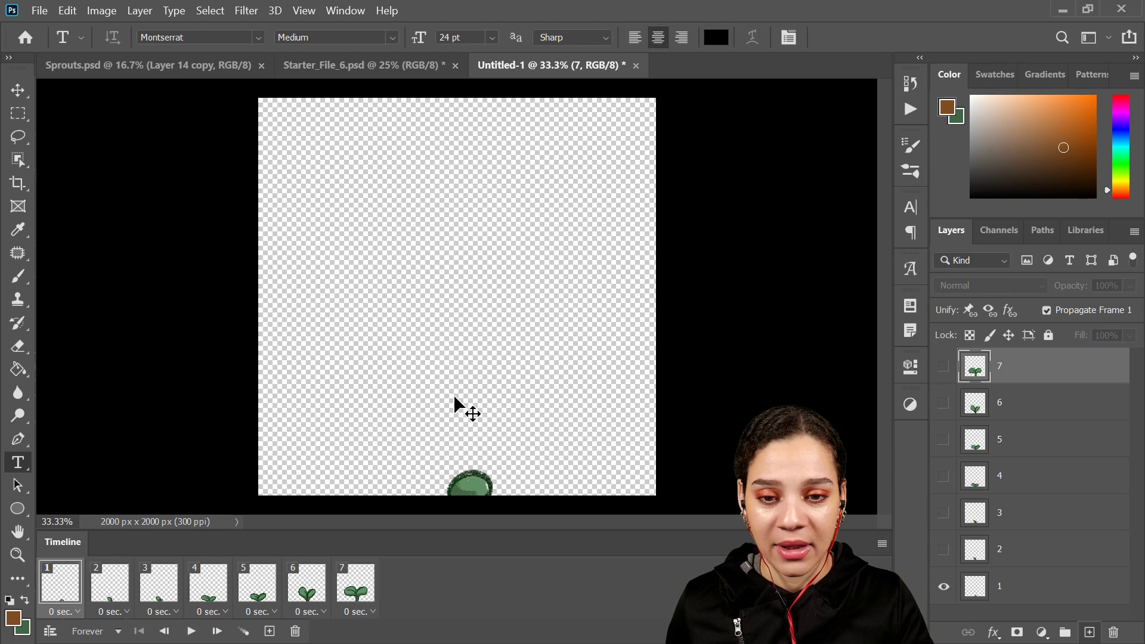
{"action": "key", "text": "ctrl+z"}
{"action": "key", "text": "ctrl+z"}
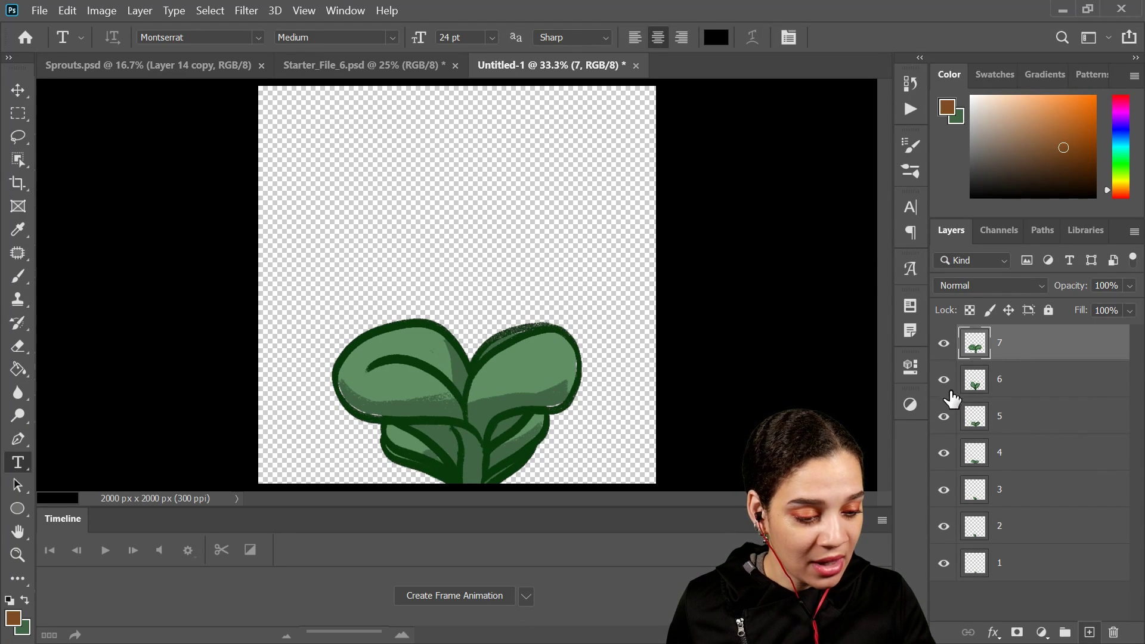
- Hide layers 6 through 1 so that only the full sprout on layer 7 shows
{"action": "left_click_drag", "start_coordinate": [943, 382], "coordinate": [942, 420]}
{"action": "left_click_drag", "start_coordinate": [948, 475], "coordinate": [945, 532]}
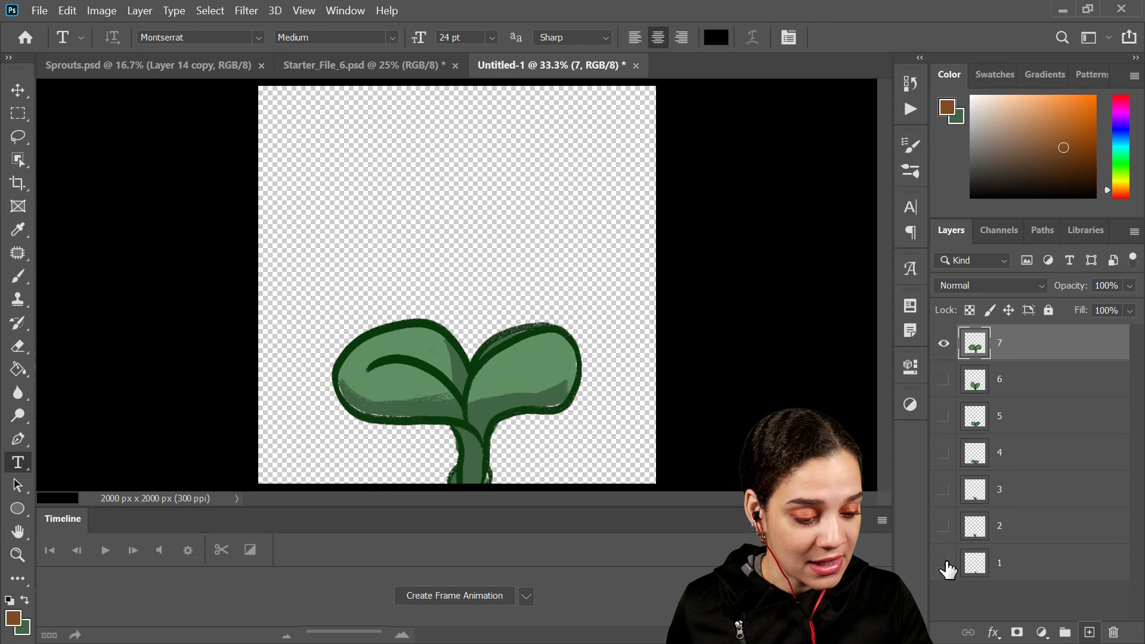
{"action": "left_click", "coordinate": [942, 564]}
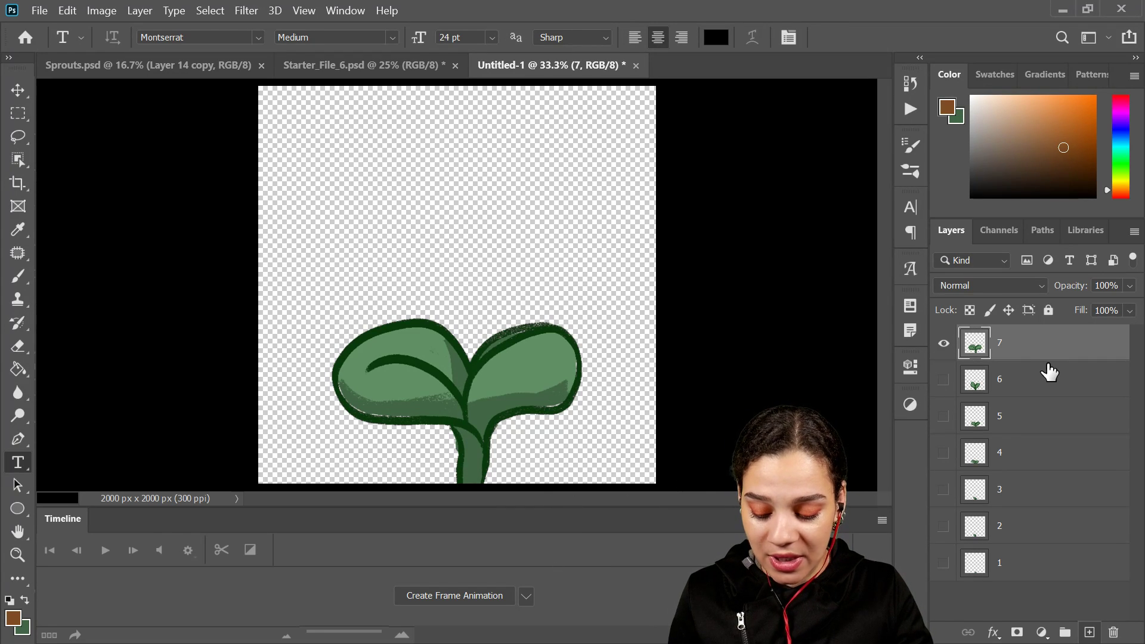
- Duplicate layer 7 and move the copy straight up to a Y position of 1465 px
{"action": "key", "text": "ctrl+j"}
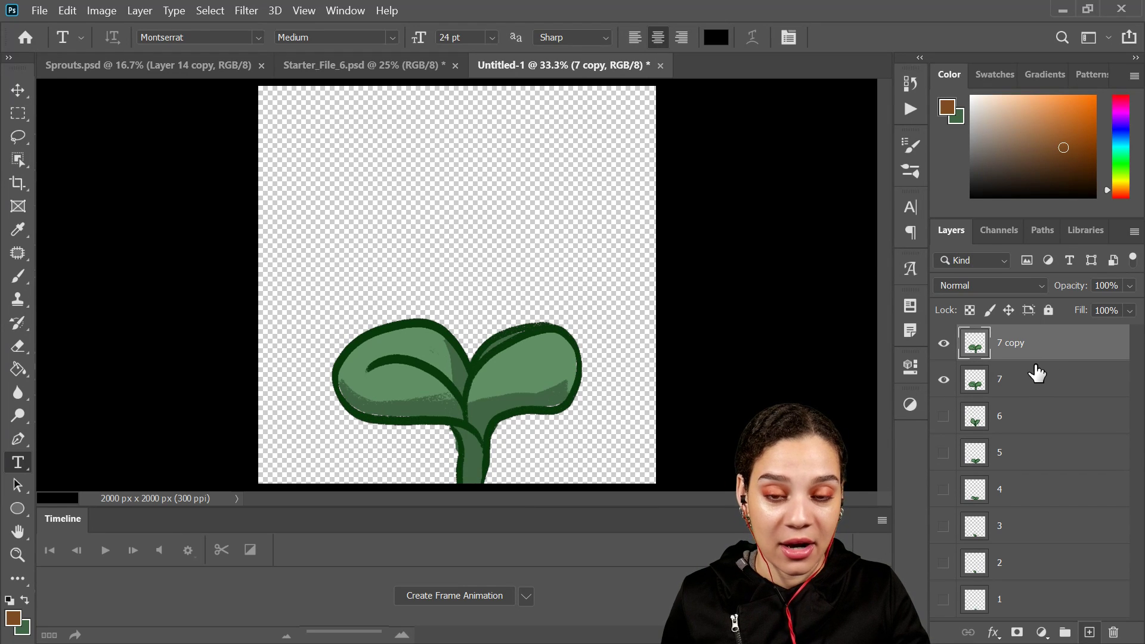
{"action": "key", "text": "ctrl+t"}
{"action": "left_click_drag", "start_coordinate": [502, 402], "coordinate": [502, 371]}
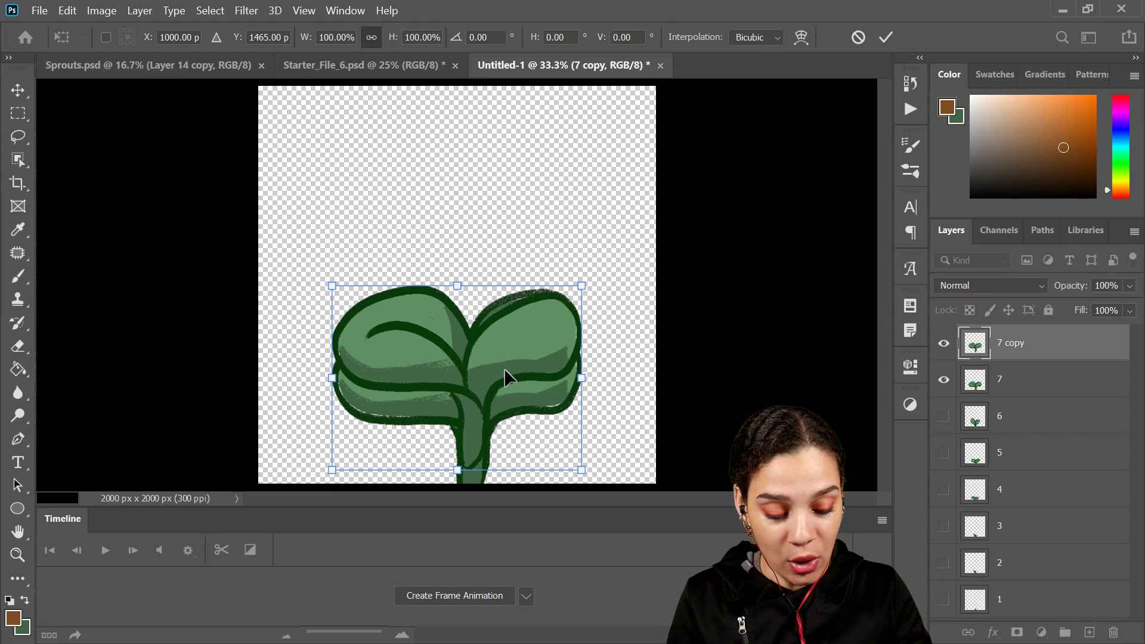
{"action": "key", "text": "Return"}
{"action": "key", "text": "t"}
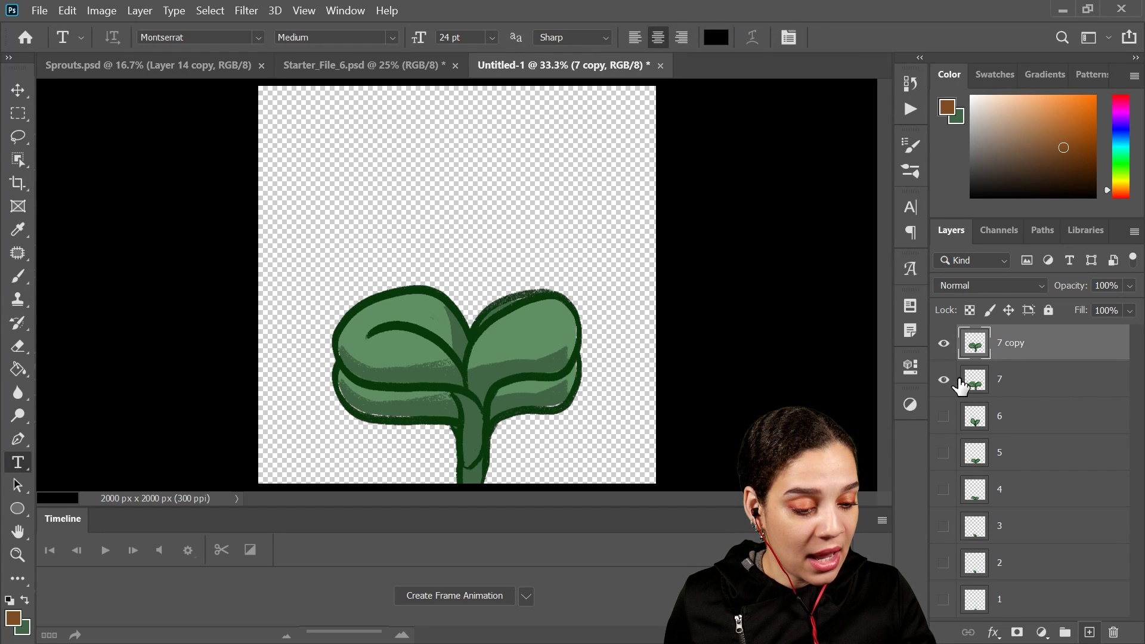
- Reduce the opacity of the original layer 7 to 66% as a reference beneath the copy
{"action": "right_click", "coordinate": [1045, 394]}
{"action": "key", "text": "Escape"}
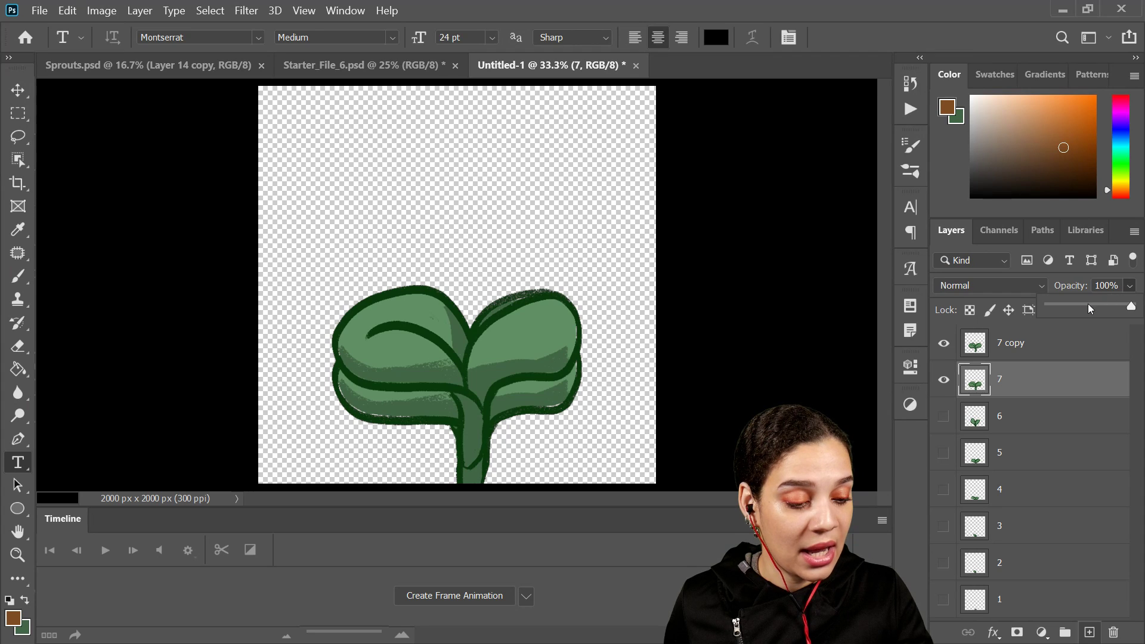
{"action": "left_click", "coordinate": [1065, 305]}
{"action": "left_click_drag", "start_coordinate": [1083, 302], "coordinate": [1103, 307]}
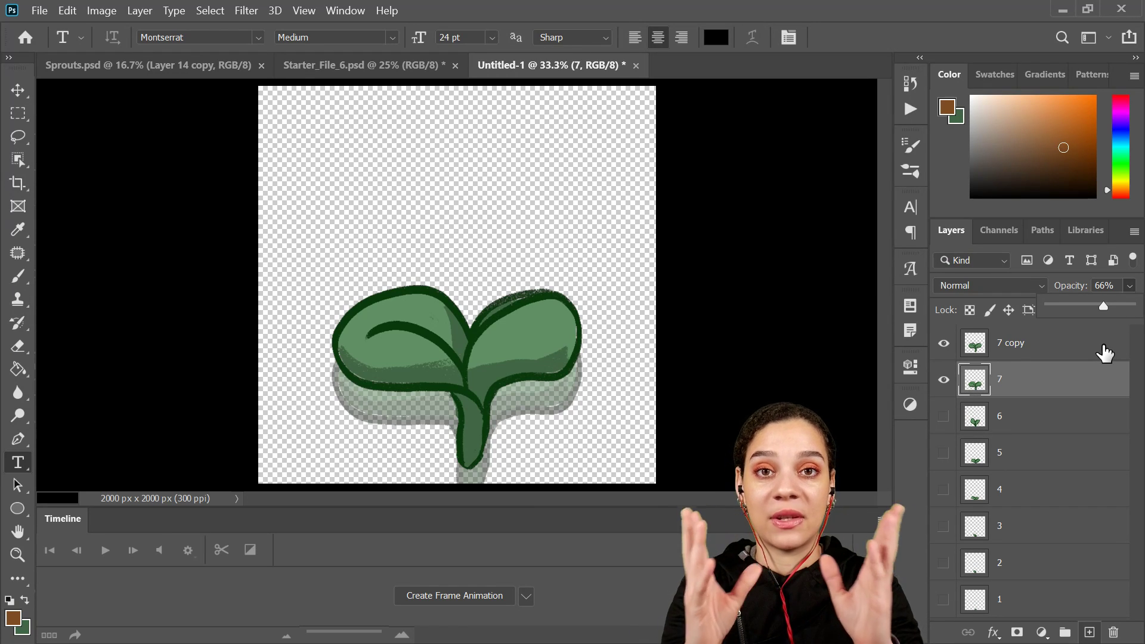
- Start a Warp transform on the layer 7 copy and stretch its right leaf outward and slightly down
{"action": "left_click", "coordinate": [1044, 351]}
{"action": "key", "text": "ctrl+plus"}
{"action": "left_click_drag", "start_coordinate": [486, 471], "coordinate": [480, 331]}
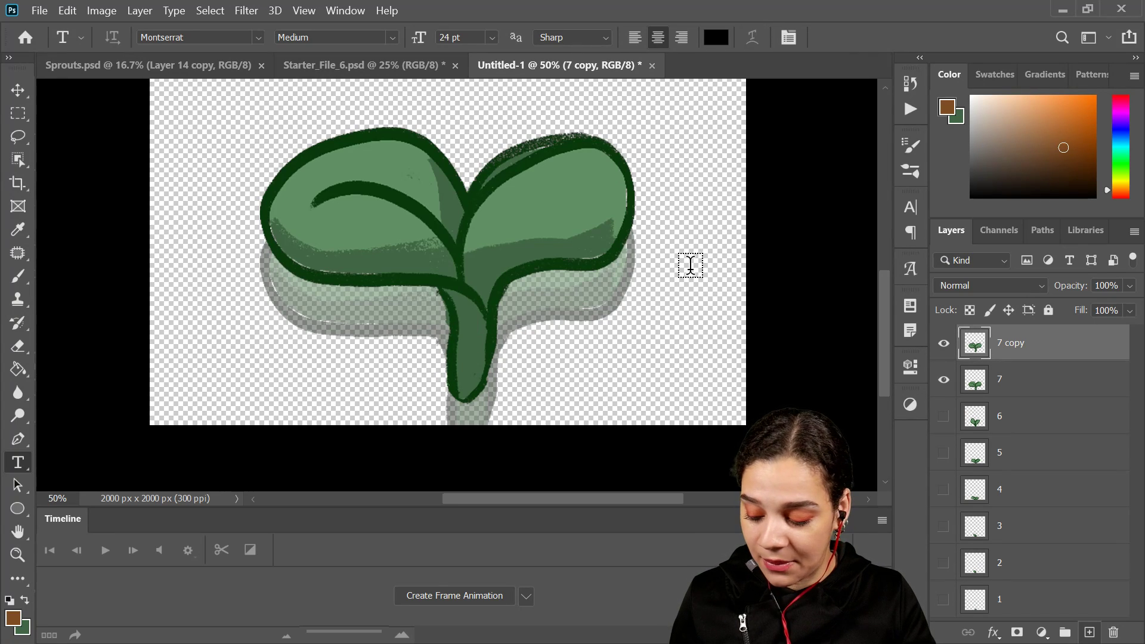
{"action": "key", "text": "ctrl+t"}
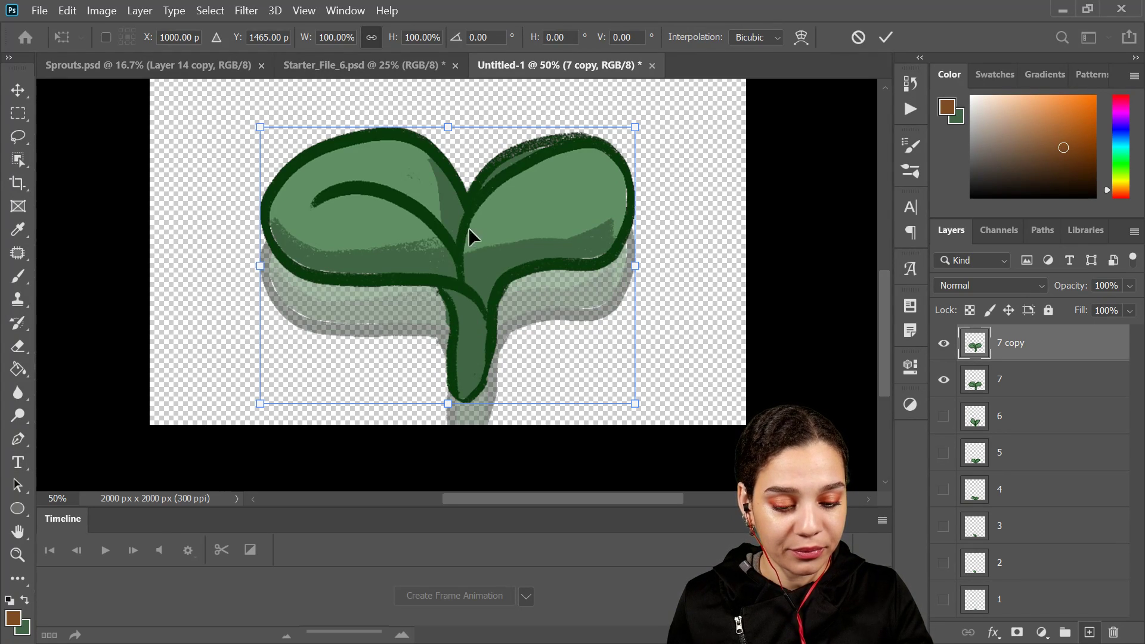
{"action": "right_click", "coordinate": [488, 240]}
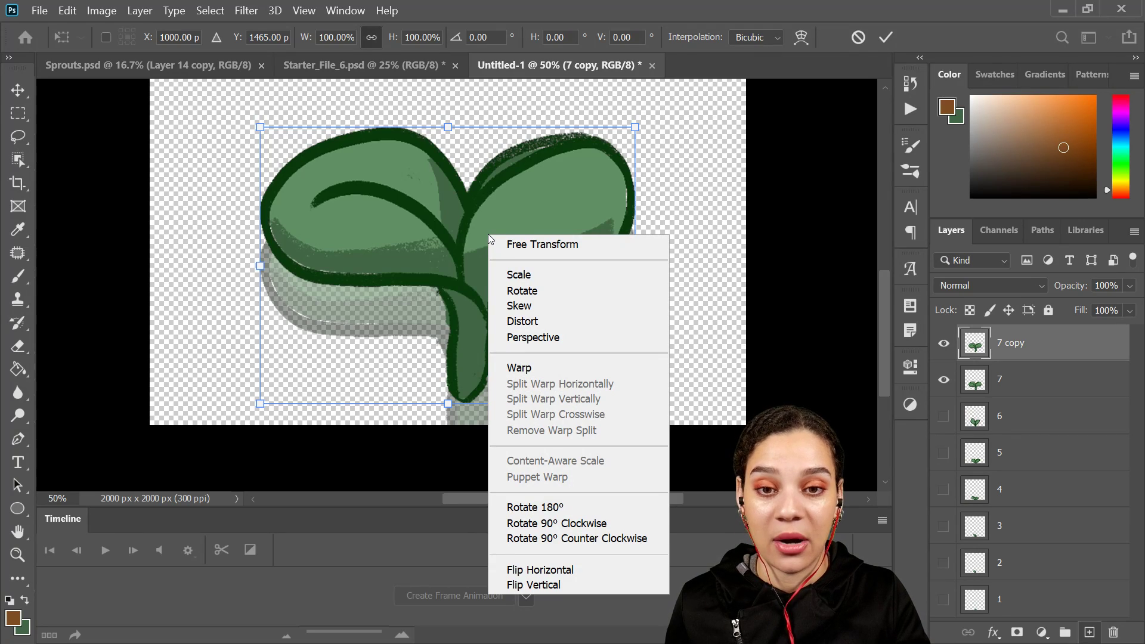
{"action": "left_click", "coordinate": [549, 371]}
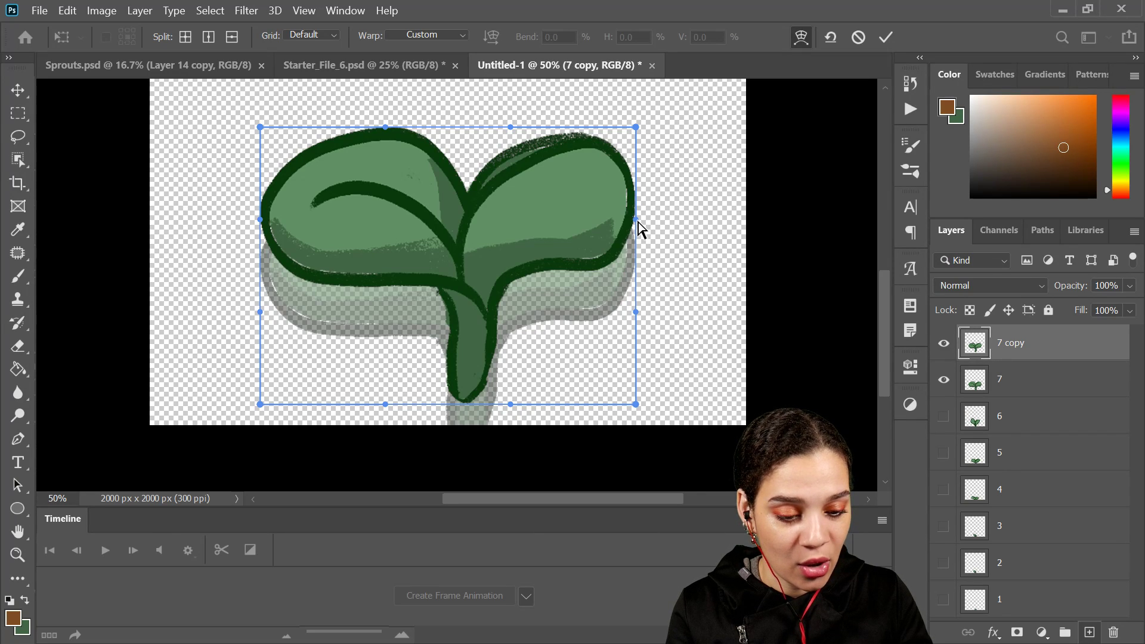
{"action": "left_click_drag", "start_coordinate": [636, 220], "coordinate": [680, 250]}
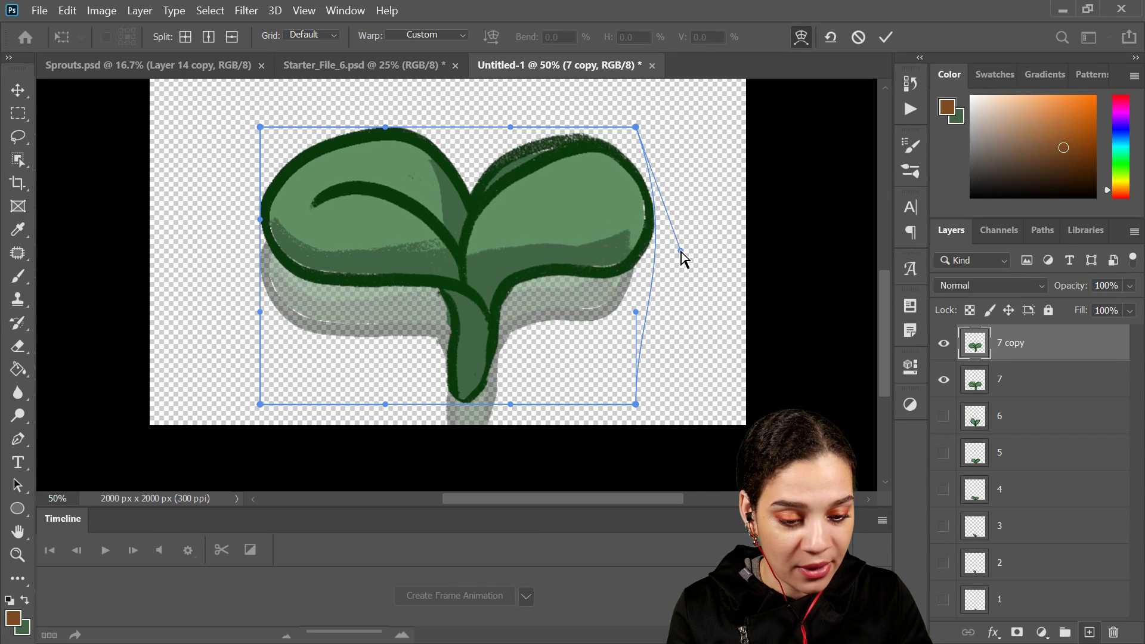
{"action": "left_click_drag", "start_coordinate": [636, 127], "coordinate": [651, 136]}
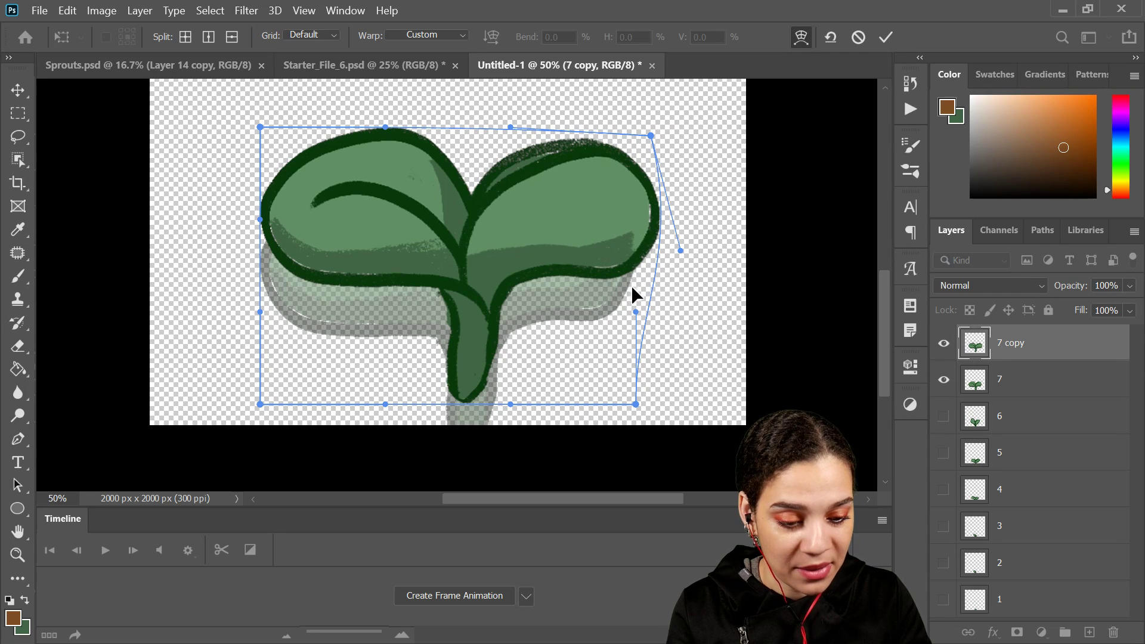
{"action": "mouse_move", "coordinate": [635, 312]}
{"action": "left_mouse_down"}
{"action": "mouse_move", "coordinate": [639, 342]}
{"action": "mouse_move", "coordinate": [623, 325]}
{"action": "left_mouse_up"}
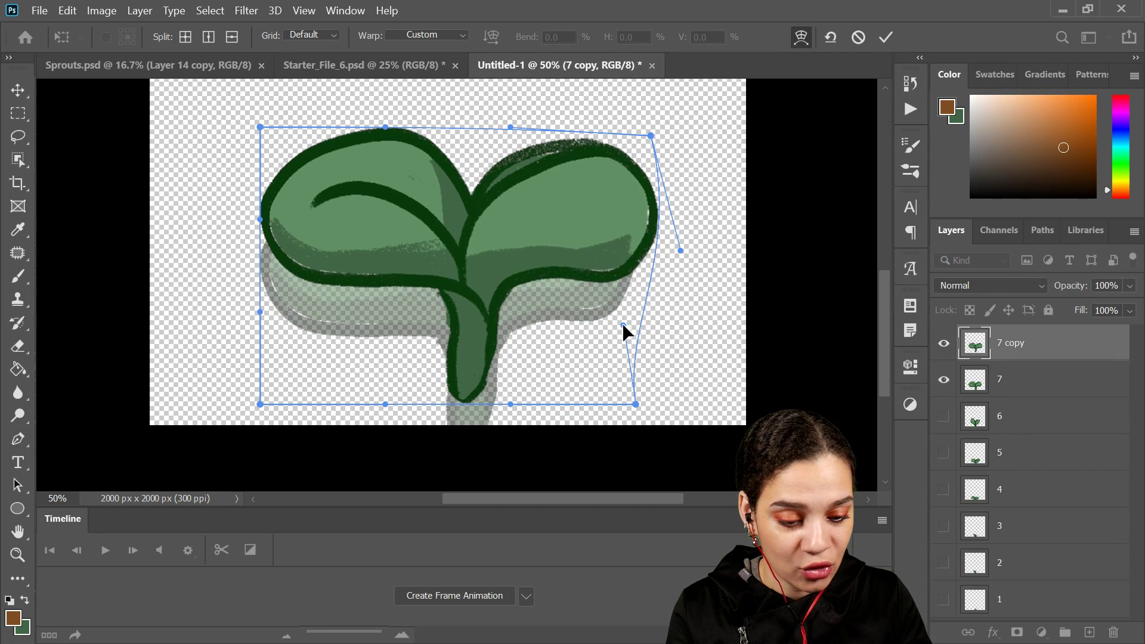
- Warp the left leaf of the copy outward and adjust its upper and lower curves
{"action": "left_click_drag", "start_coordinate": [259, 220], "coordinate": [250, 229]}
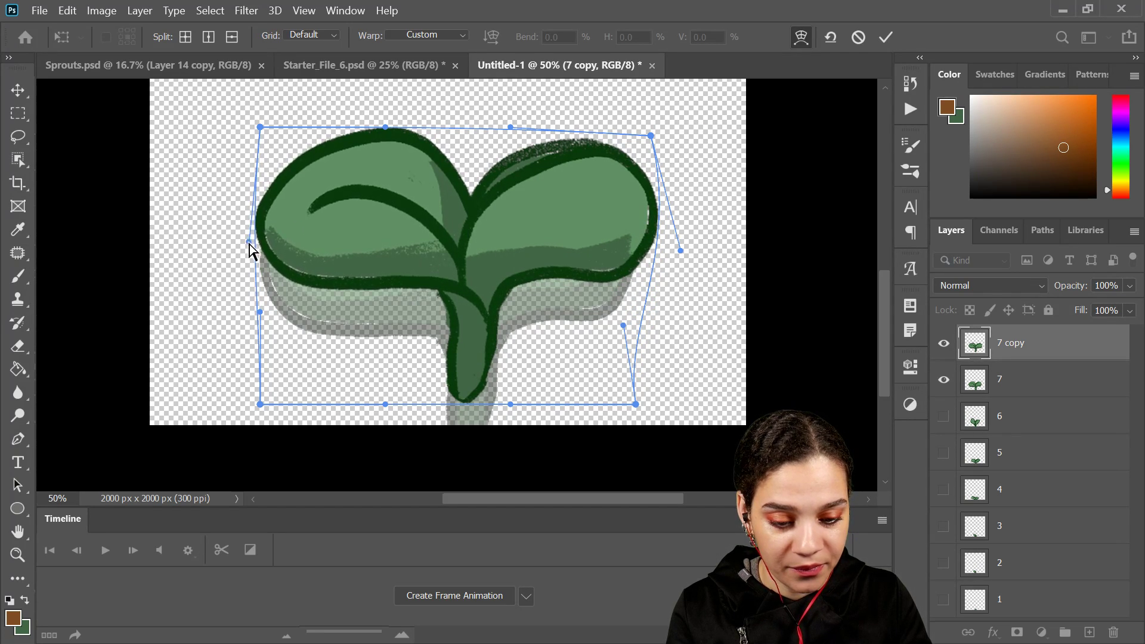
{"action": "left_click_drag", "start_coordinate": [259, 128], "coordinate": [223, 128]}
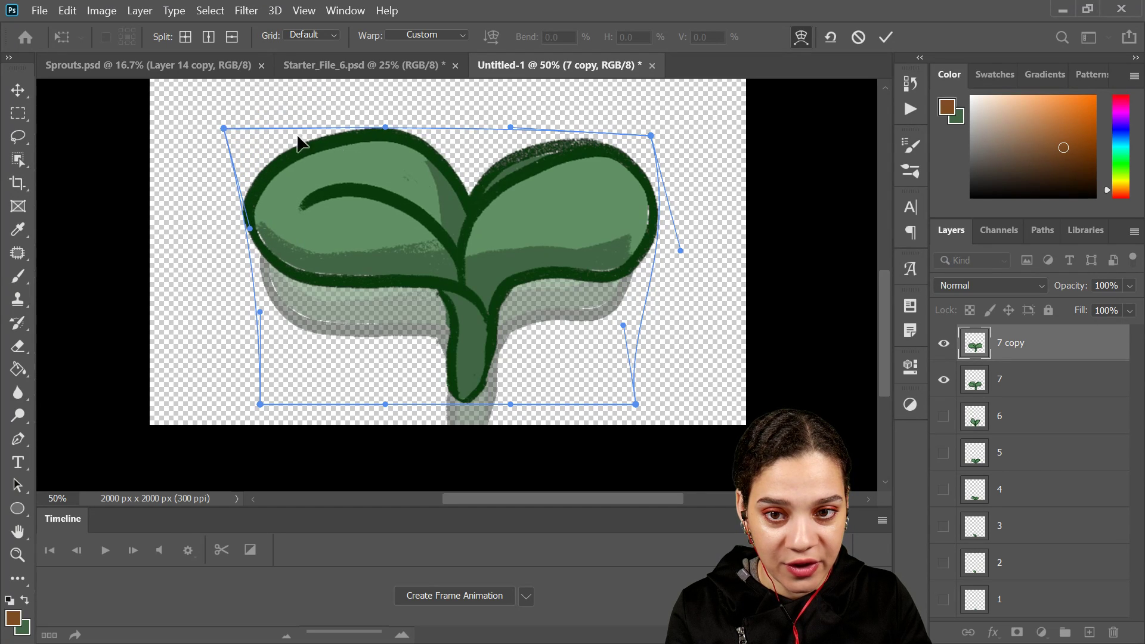
{"action": "left_click_drag", "start_coordinate": [397, 129], "coordinate": [381, 137]}
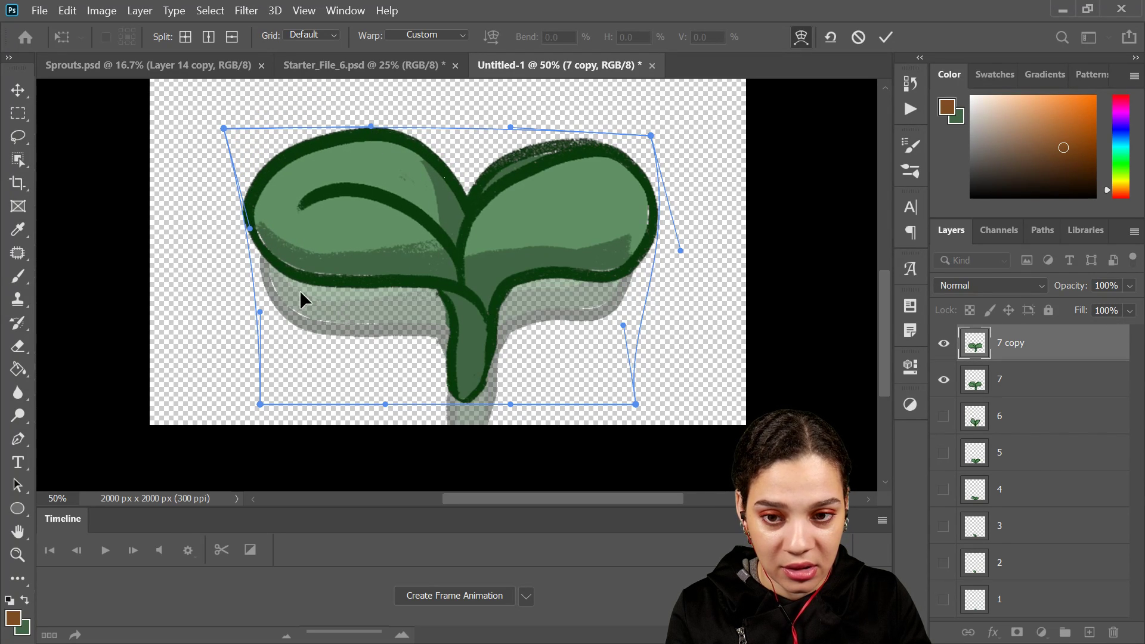
{"action": "left_click_drag", "start_coordinate": [261, 319], "coordinate": [261, 332]}
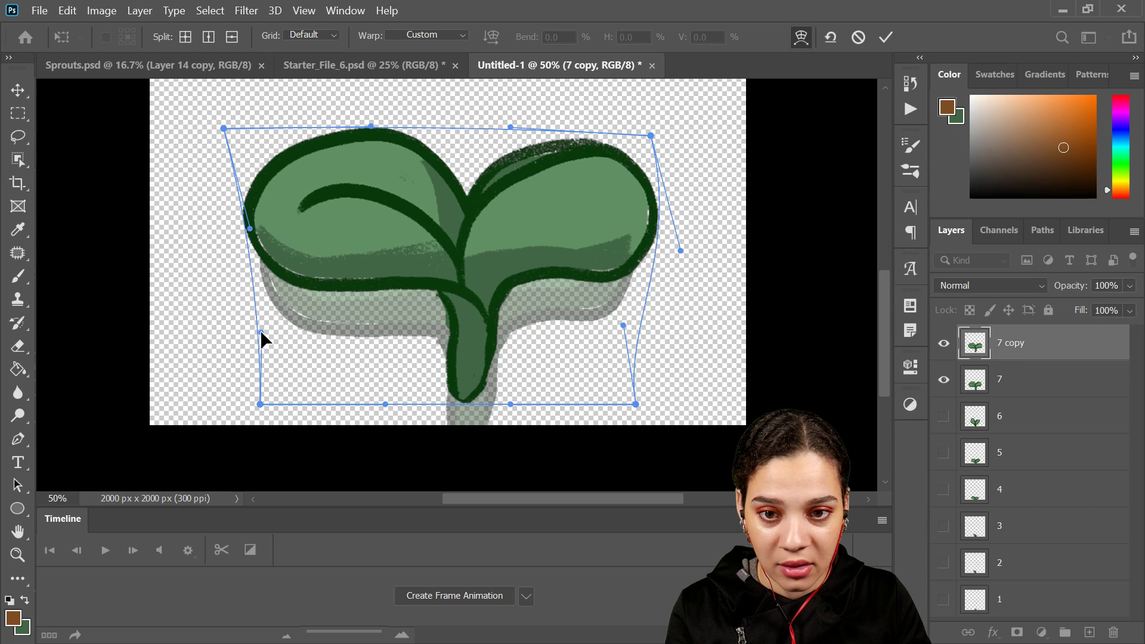
- Try a horizontal split warp across the stem and bend the split line's right side upward, and undo the bend
{"action": "right_click", "coordinate": [561, 268]}
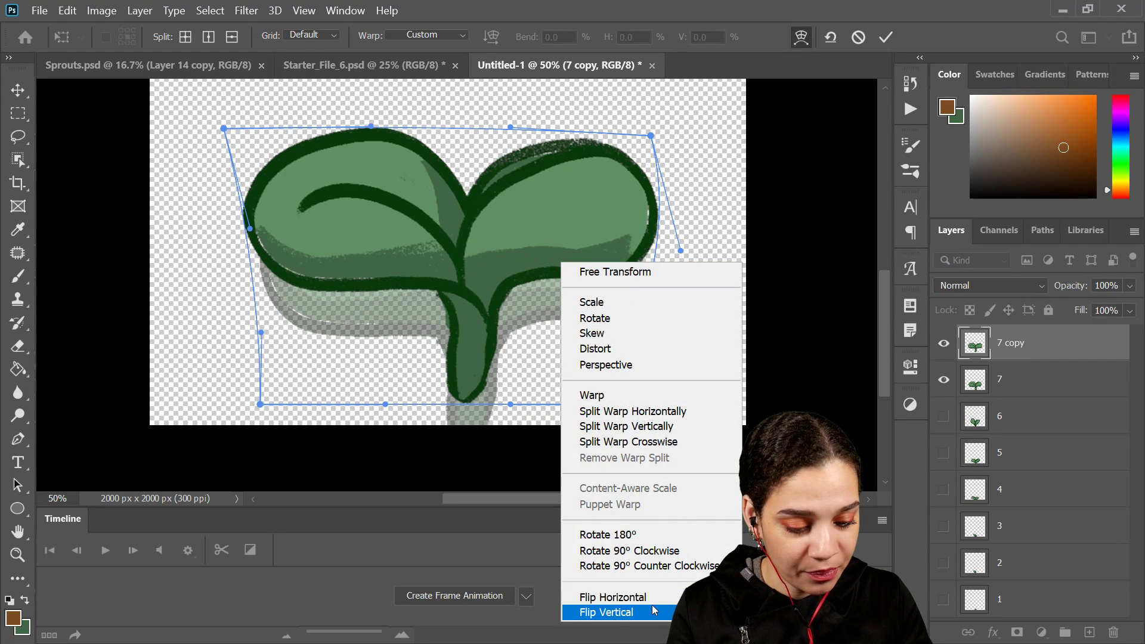
{"action": "left_click", "coordinate": [654, 412]}
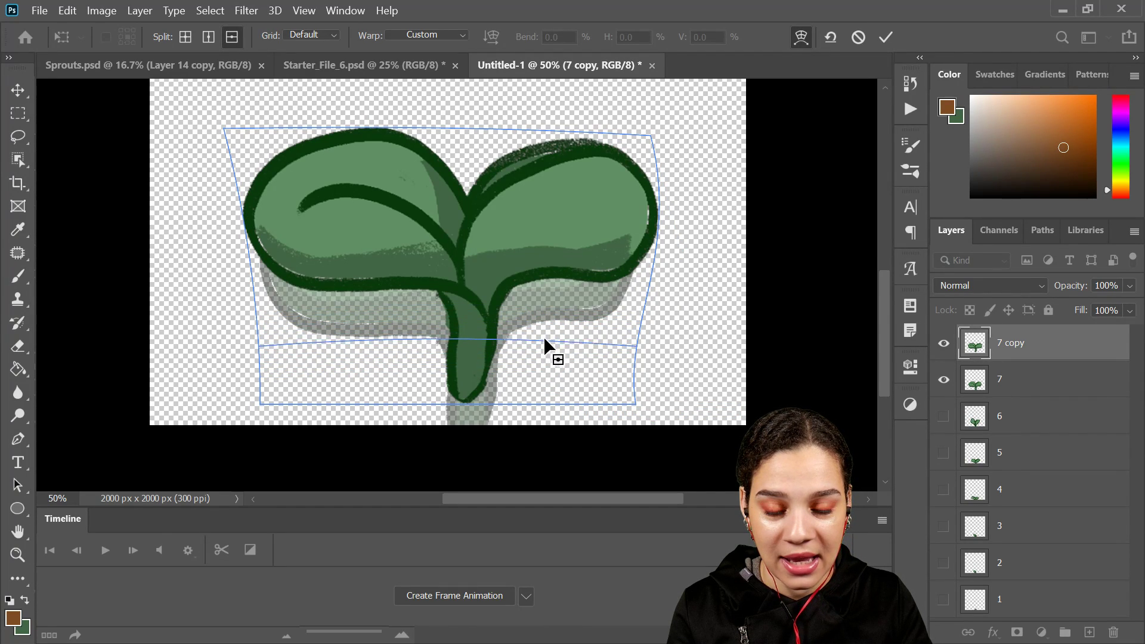
{"action": "left_click", "coordinate": [545, 359]}
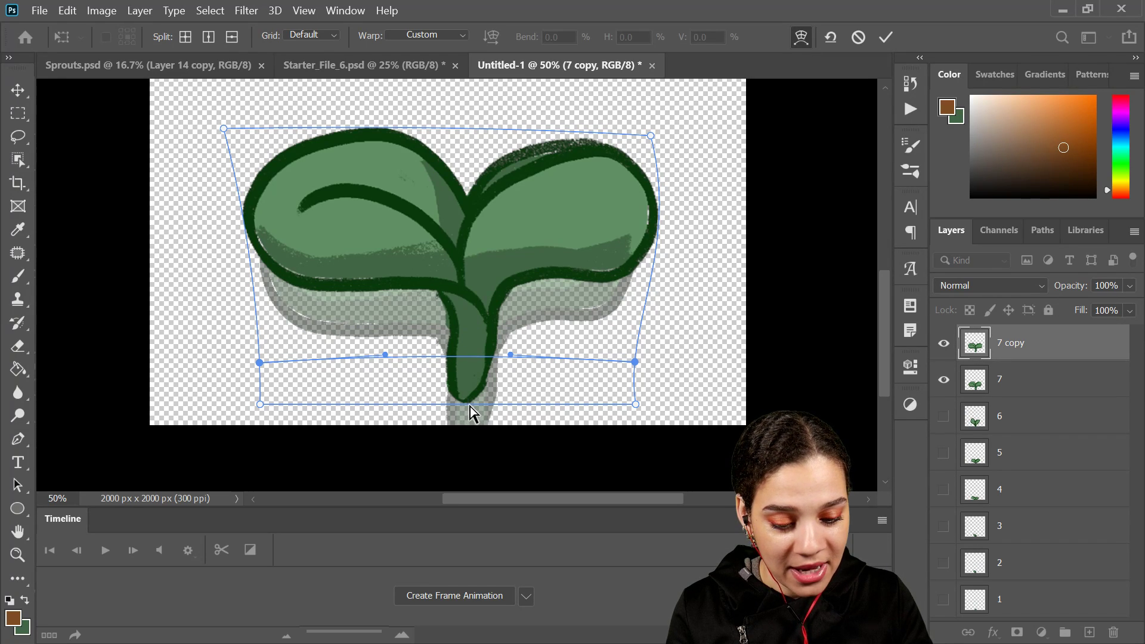
{"action": "left_click_drag", "start_coordinate": [509, 356], "coordinate": [524, 321]}
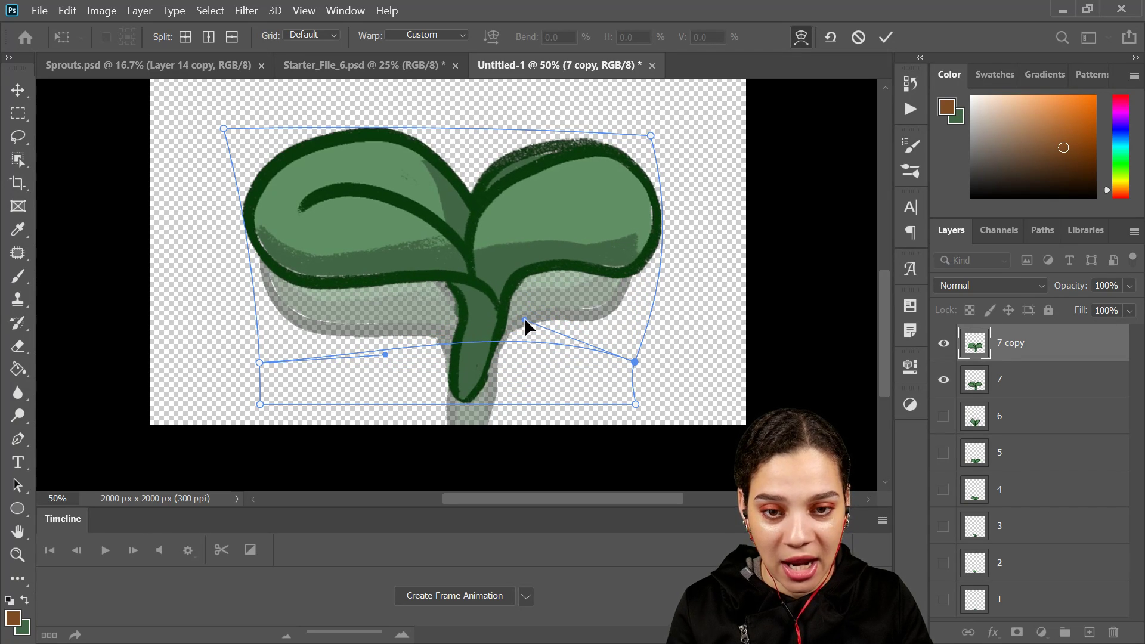
{"action": "key", "text": "ctrl+z"}
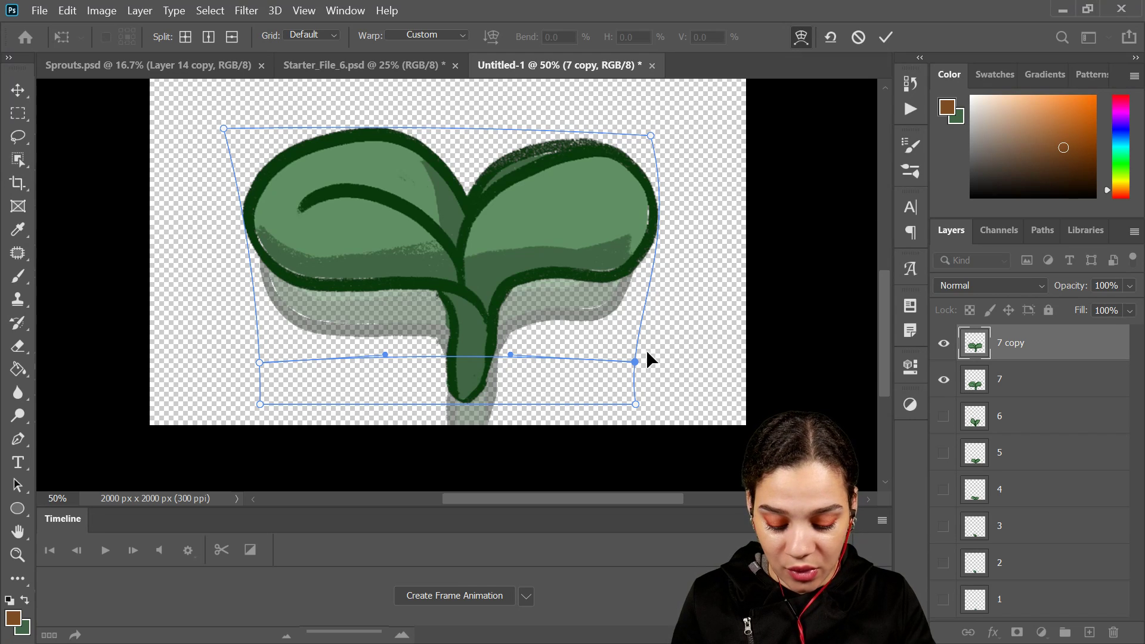
- Apply the warp, select the lower stem of the 7 copy layer with a rectangular marquee and copy it to a new layer
{"action": "key", "text": "t"}
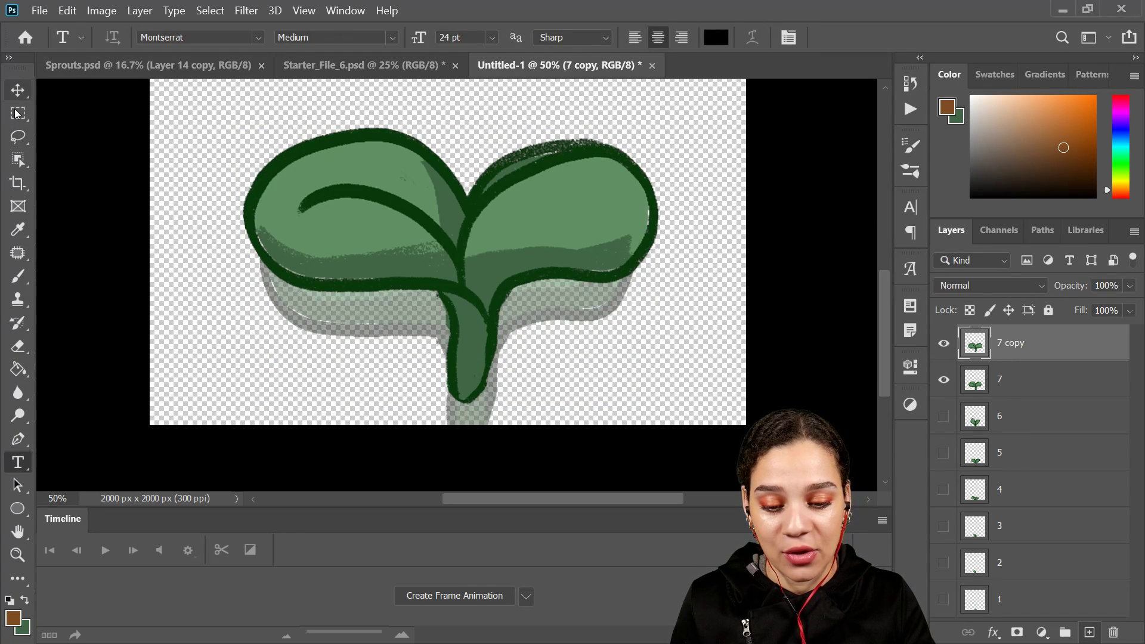
{"action": "key", "text": "m"}
{"action": "left_click_drag", "start_coordinate": [398, 419], "coordinate": [549, 327]}
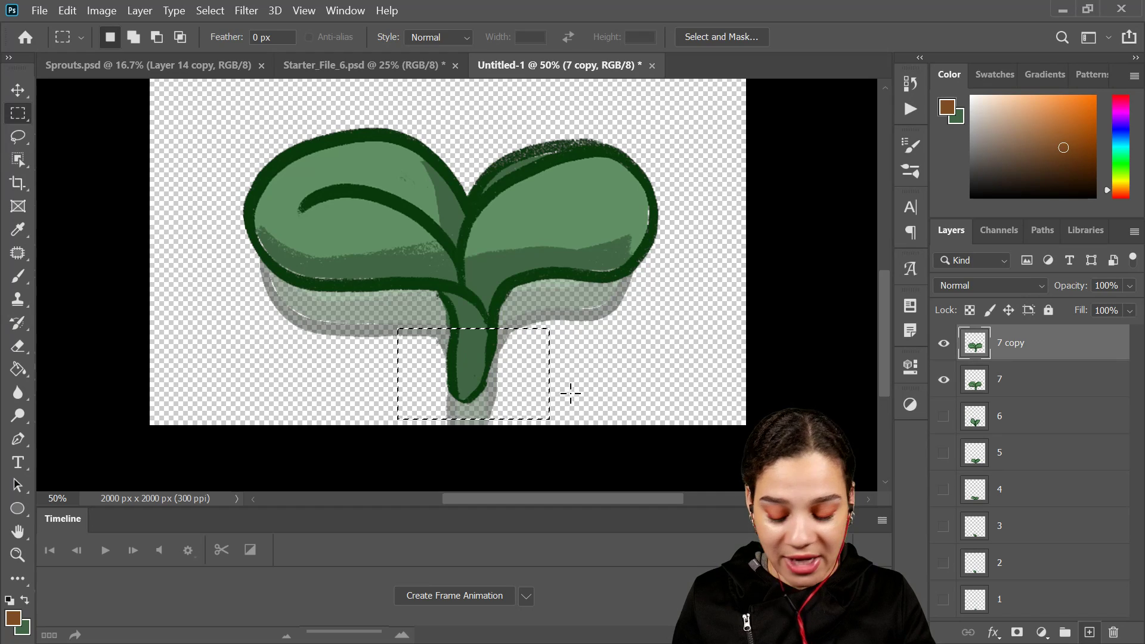
{"action": "key", "text": "ctrl+j"}
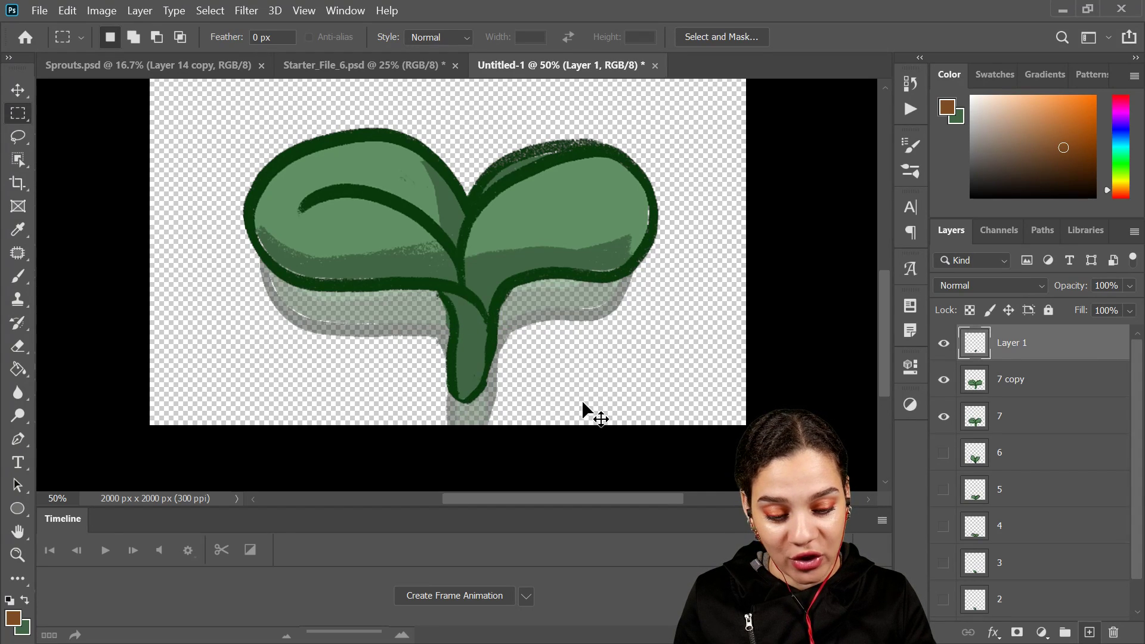
- Stretch the copied stem piece downward past the canvas edge to 187.50% height and merge it with the 7 copy layer
{"action": "key", "text": "ctrl+t"}
{"action": "left_click_drag", "start_coordinate": [471, 405], "coordinate": [471, 471]}
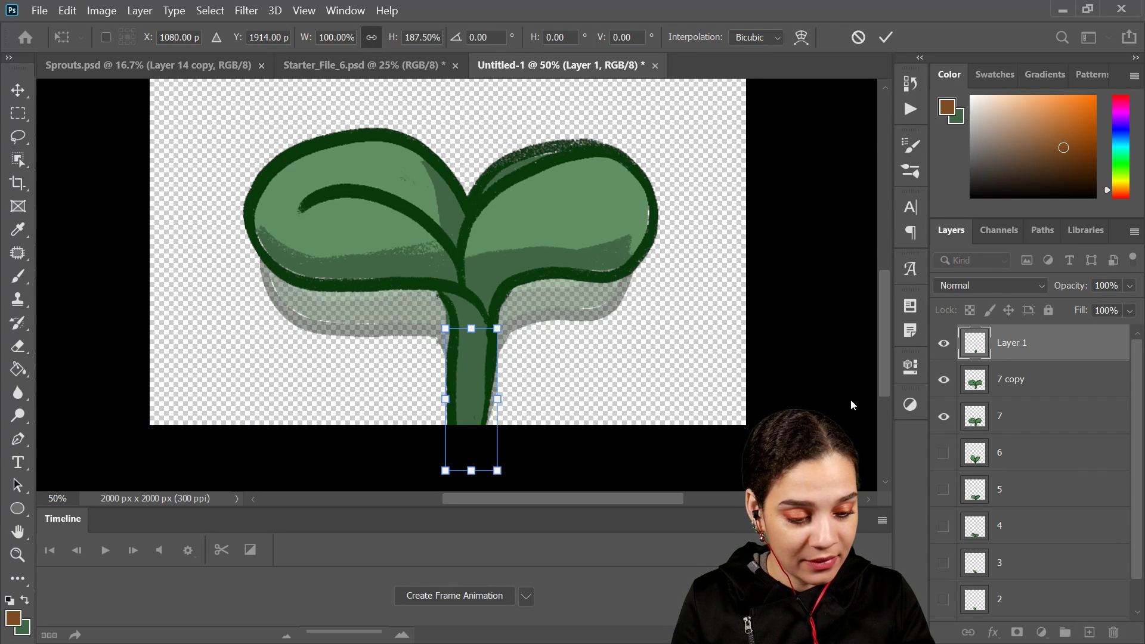
{"action": "key", "text": "Return"}
{"action": "left_click", "coordinate": [1035, 391], "text": "shift"}
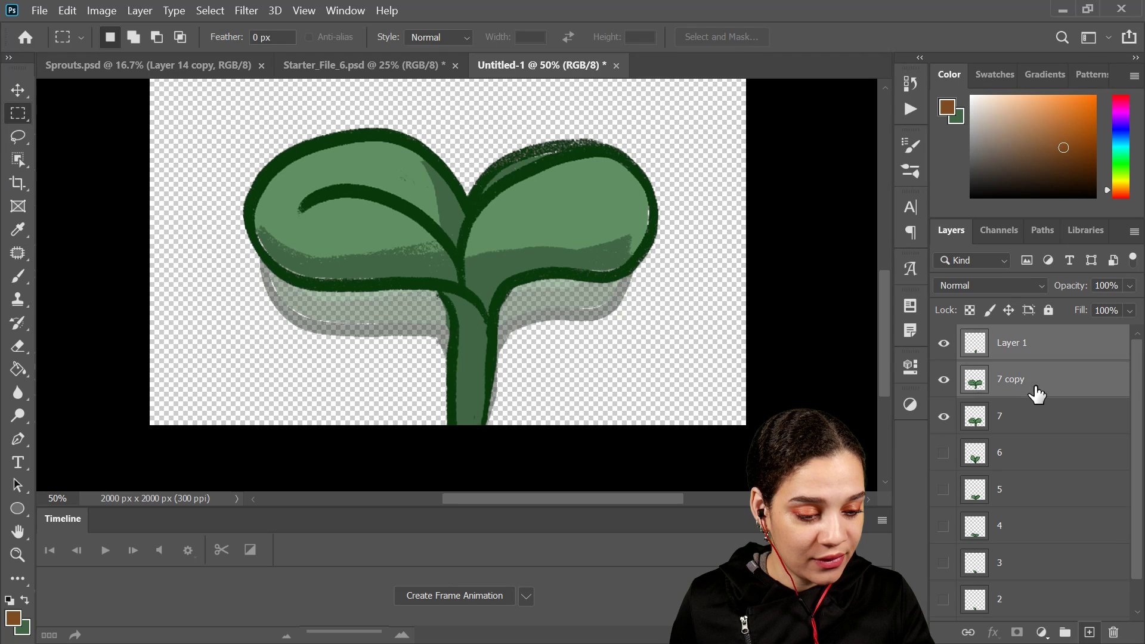
{"action": "key", "text": "ctrl+e"}
- Restore the opacity of layer 7 to 100%
{"action": "key", "text": "ctrl+minus"}
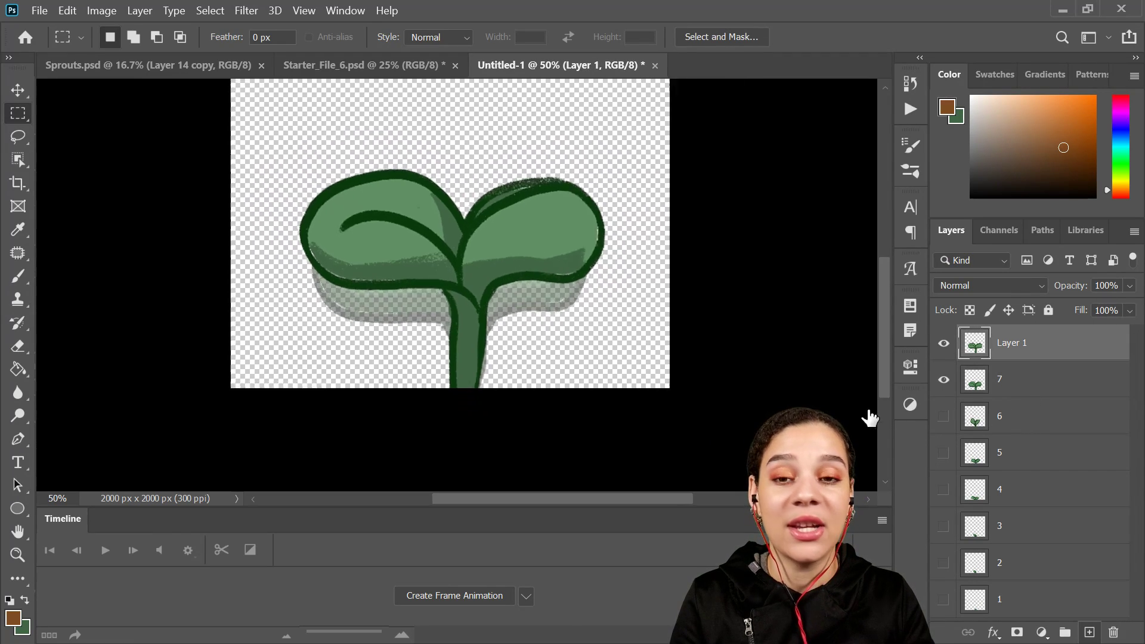
{"action": "key", "text": "ctrl+plus"}
{"action": "key", "text": "ctrl+plus"}
{"action": "left_click_drag", "start_coordinate": [557, 440], "coordinate": [524, 233]}
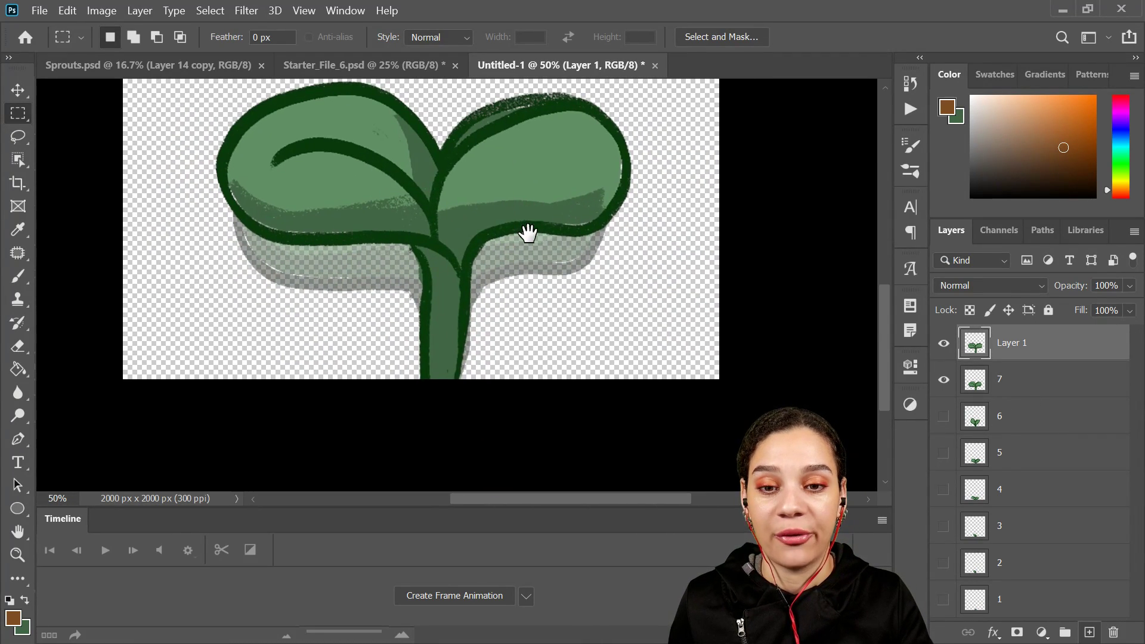
{"action": "left_click_drag", "start_coordinate": [562, 269], "coordinate": [559, 296]}
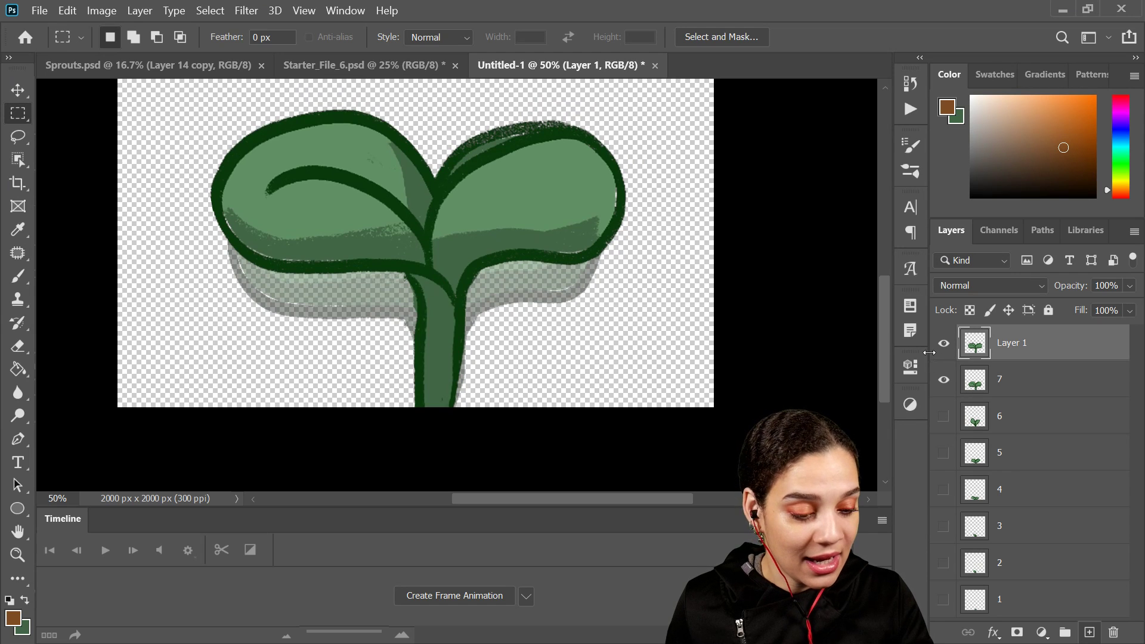
{"action": "left_click", "coordinate": [942, 380]}
{"action": "left_click", "coordinate": [1007, 379]}
{"action": "left_click", "coordinate": [1130, 286]}
{"action": "left_click_drag", "start_coordinate": [1134, 305], "coordinate": [1096, 310]}
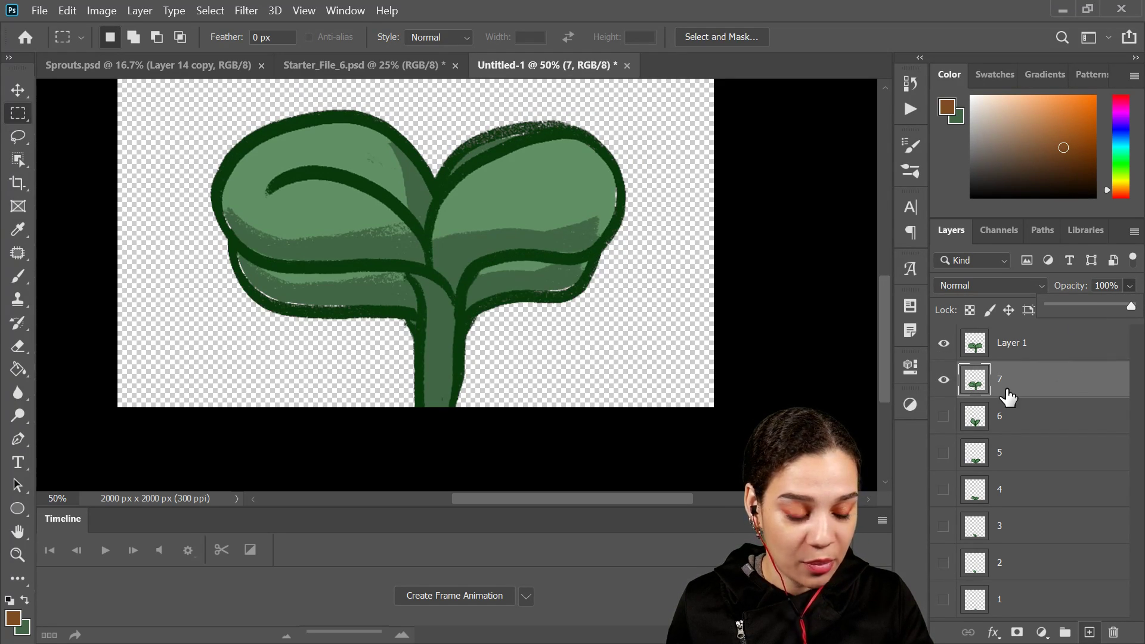
- Toggle the merged layer's visibility to compare its plant with the one on layer 7
{"action": "left_click", "coordinate": [944, 344]}
{"action": "left_click", "coordinate": [944, 344]}
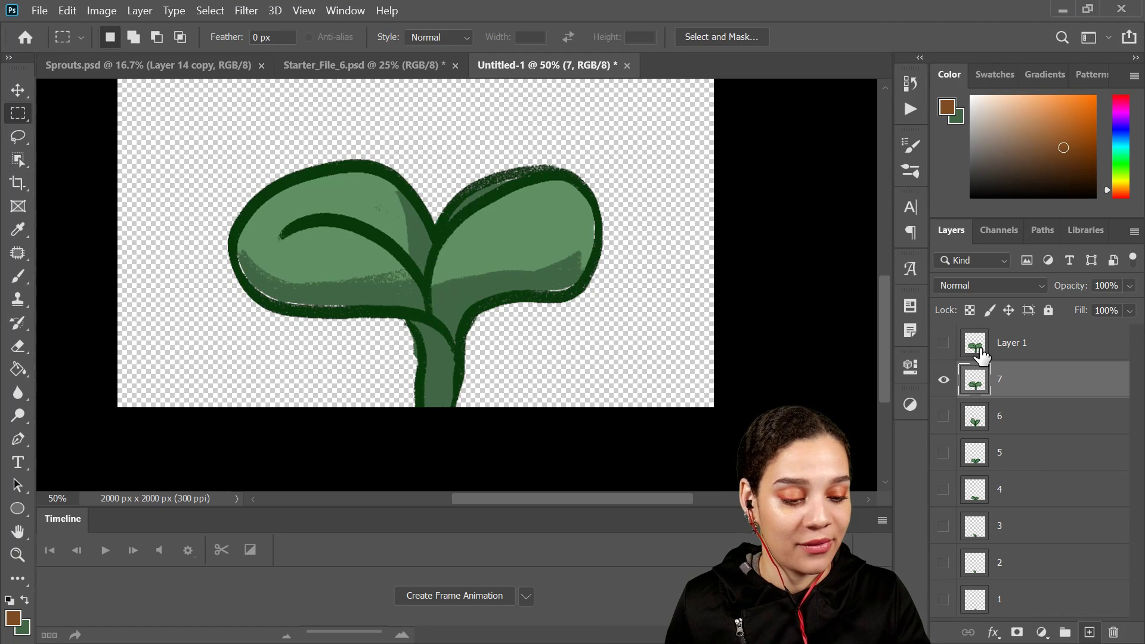
{"action": "left_click", "coordinate": [944, 345]}
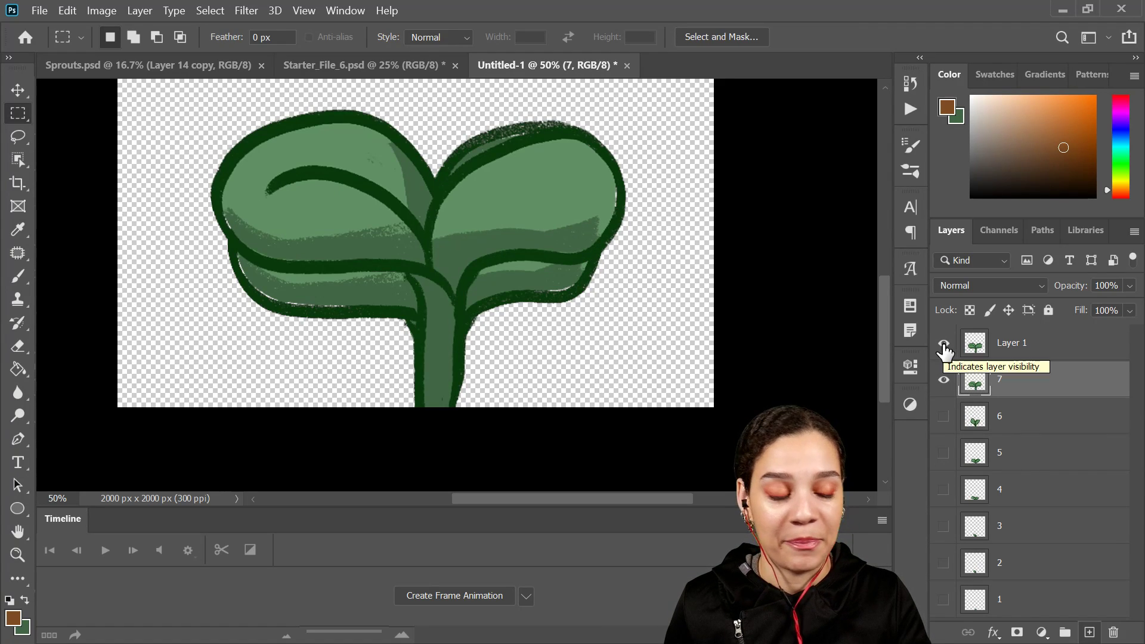
{"action": "left_click", "coordinate": [944, 344]}
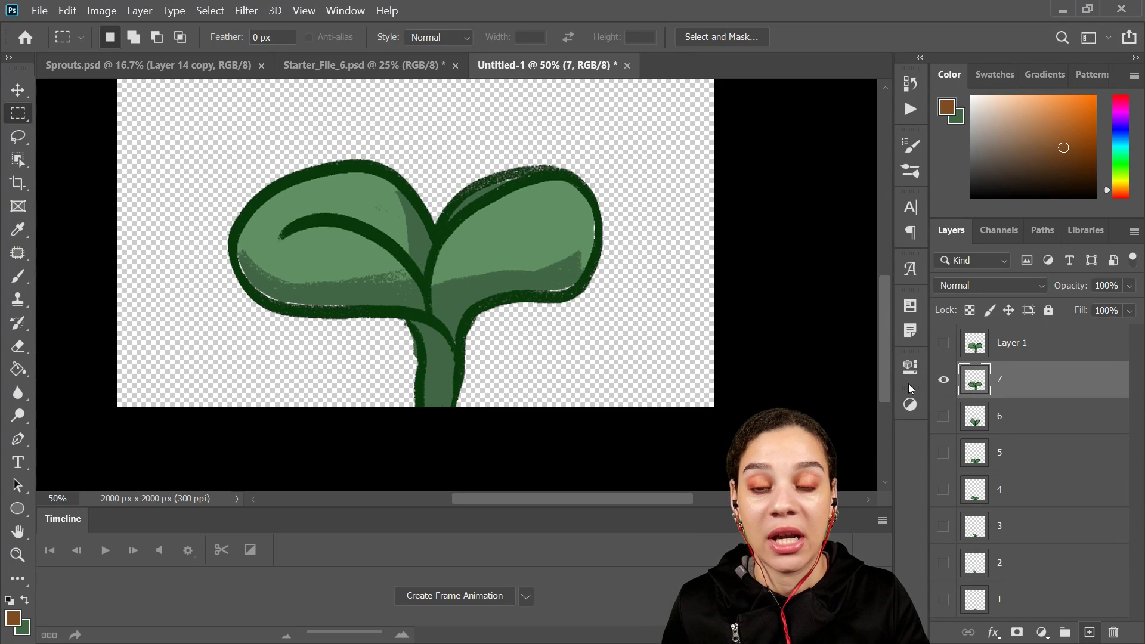
{"action": "left_click", "coordinate": [943, 344]}
- Move the merged plant layer straight down to a Y position of 1627.50 px and apply the transform
{"action": "left_click", "coordinate": [963, 357]}
{"action": "key", "text": "ctrl+t"}
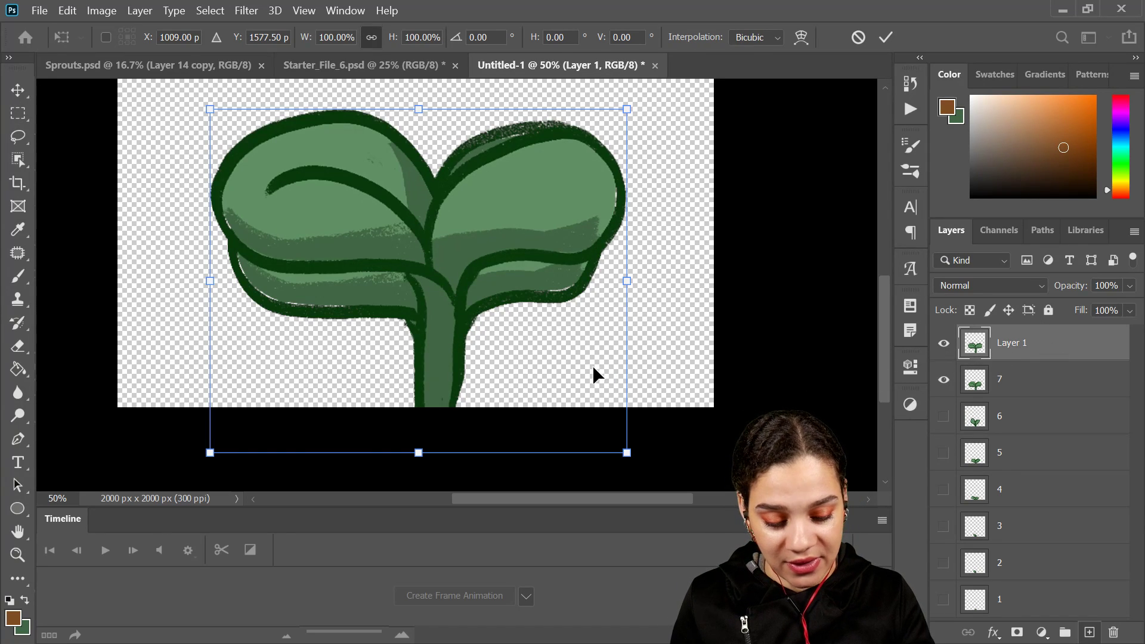
{"action": "key", "text": "Down"}
{"action": "key", "text": "Down"}
{"action": "key", "text": "Down"}
{"action": "key", "text": "Down"}
{"action": "key", "text": "Down"}
{"action": "key", "text": "Down"}
{"action": "key", "text": "Down"}
{"action": "key", "text": "Down"}
{"action": "key", "text": "Down"}
{"action": "key", "text": "Down"}
{"action": "key", "text": "Down"}
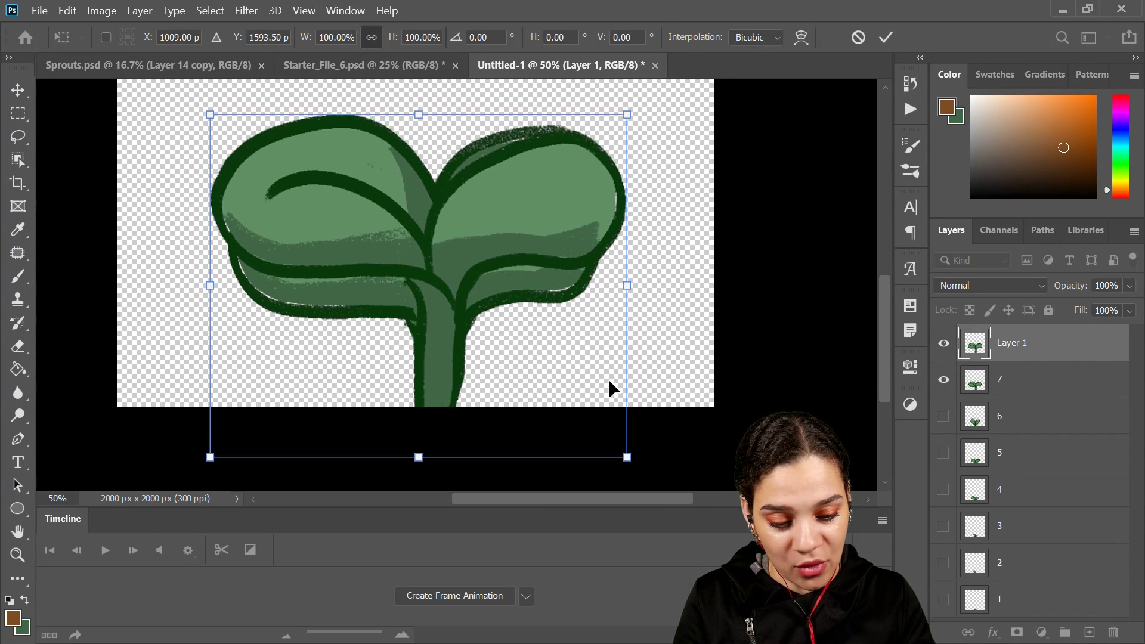
{"action": "key", "text": "Down"}
{"action": "key", "text": "Down"}
{"action": "key", "text": "Down"}
{"action": "key", "text": "Down"}
{"action": "key", "text": "Down"}
{"action": "key", "text": "Down"}
{"action": "key", "text": "Down"}
{"action": "key", "text": "Down"}
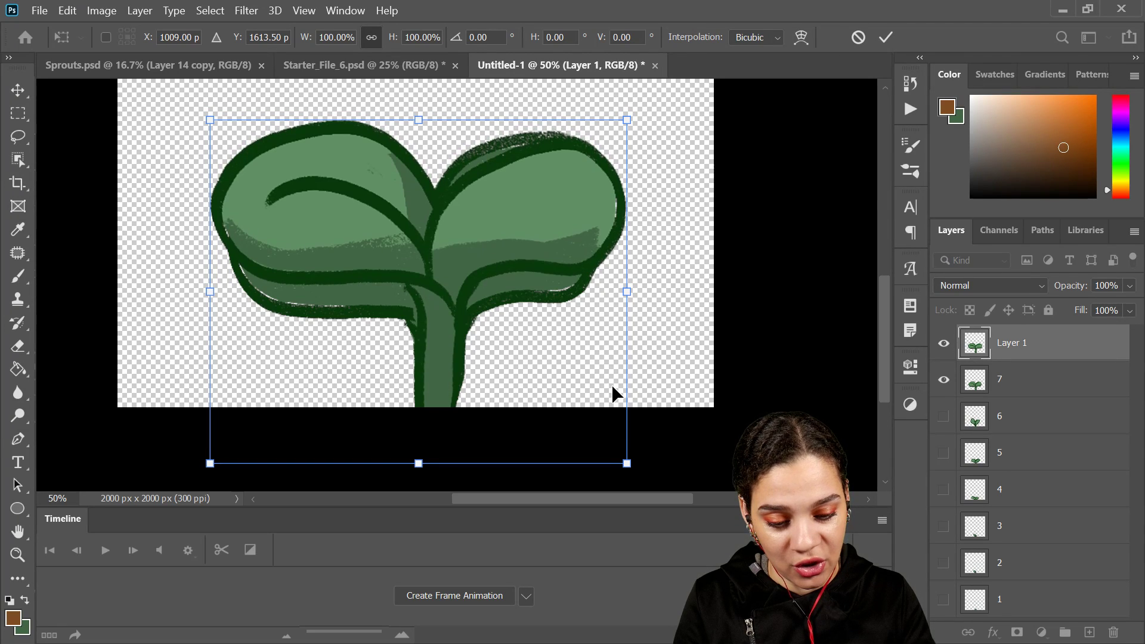
{"action": "key", "text": "Down"}
{"action": "key", "text": "Down"}
{"action": "key", "text": "Down"}
{"action": "key", "text": "Down"}
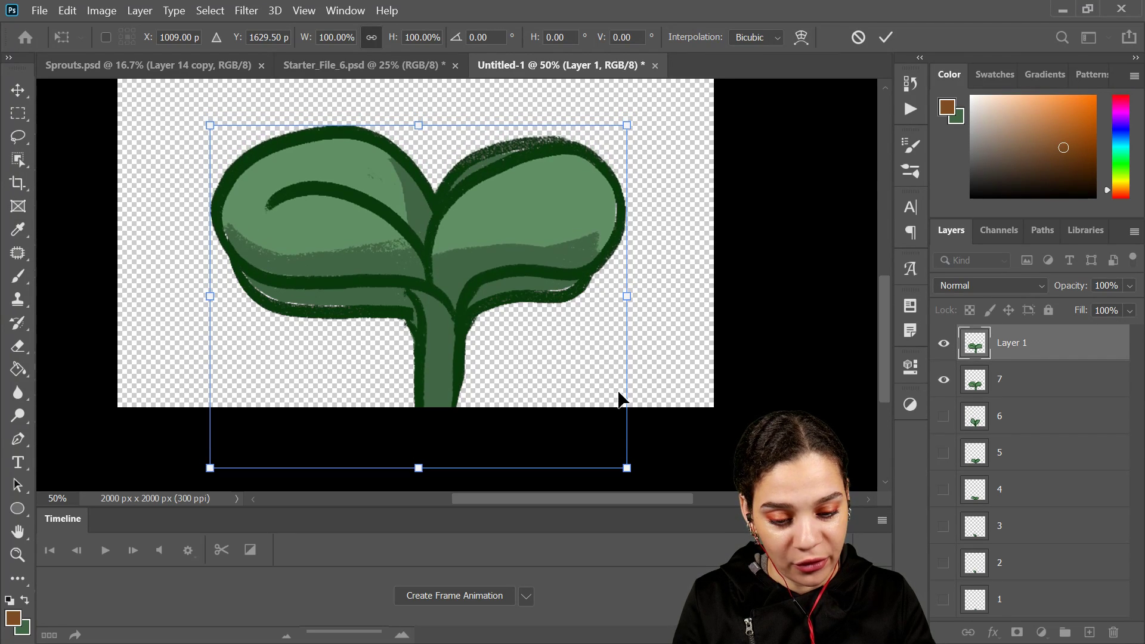
{"action": "key", "text": "Up"}
{"action": "key", "text": "Up"}
{"action": "key", "text": "Up"}
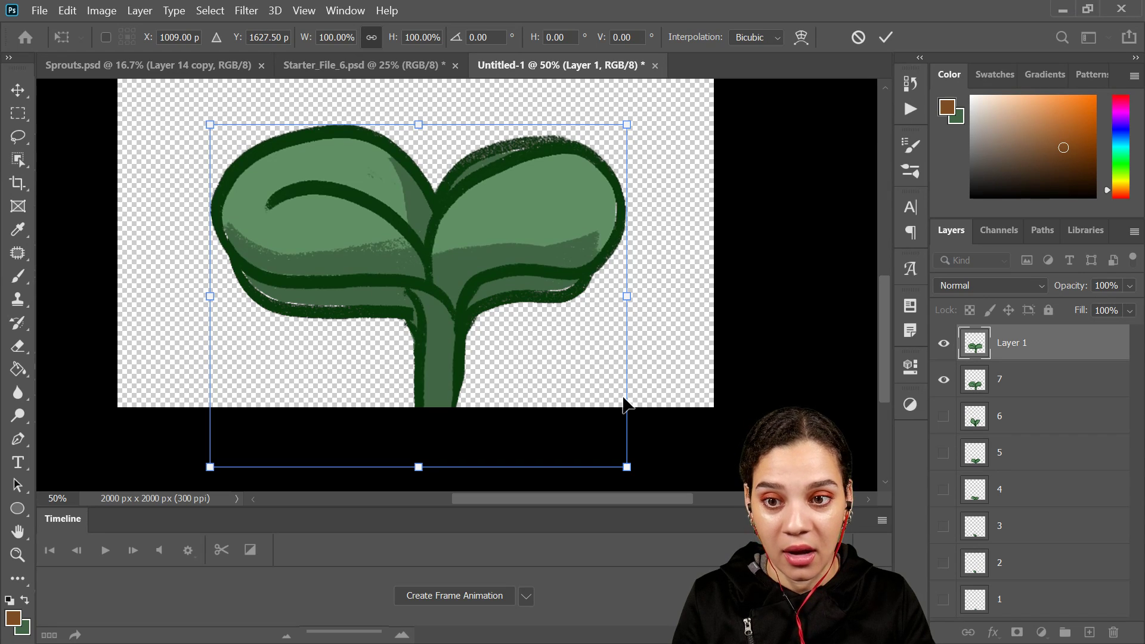
{"action": "key", "text": "Return"}
- Rename the merged layer to 8 and hide layer 7
{"action": "key", "text": "m"}
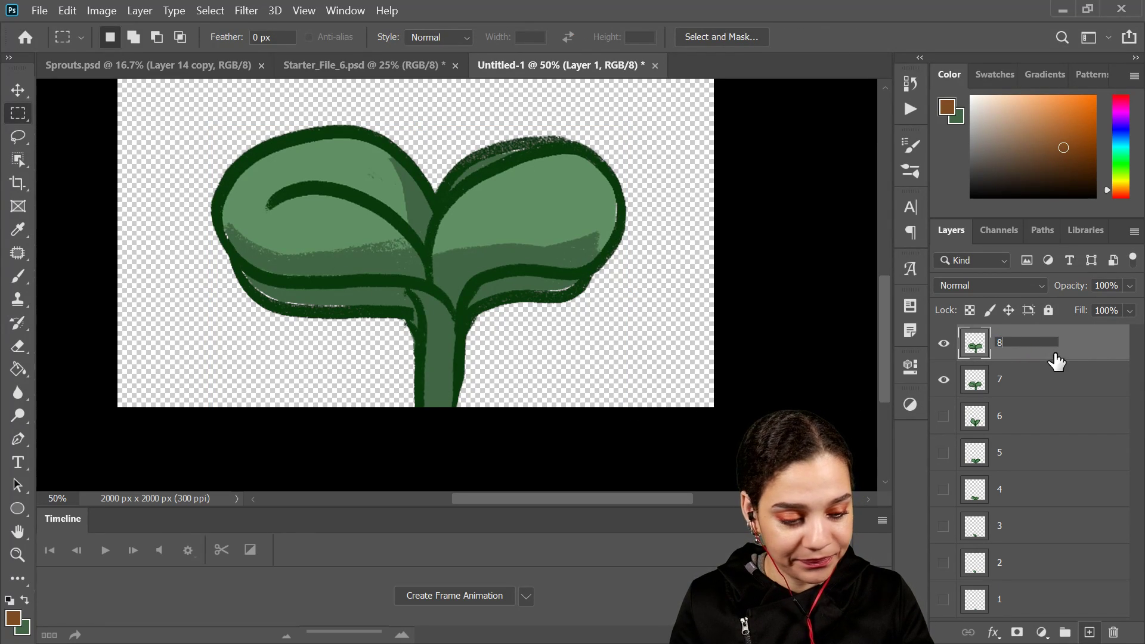
{"action": "left_click", "coordinate": [944, 380]}
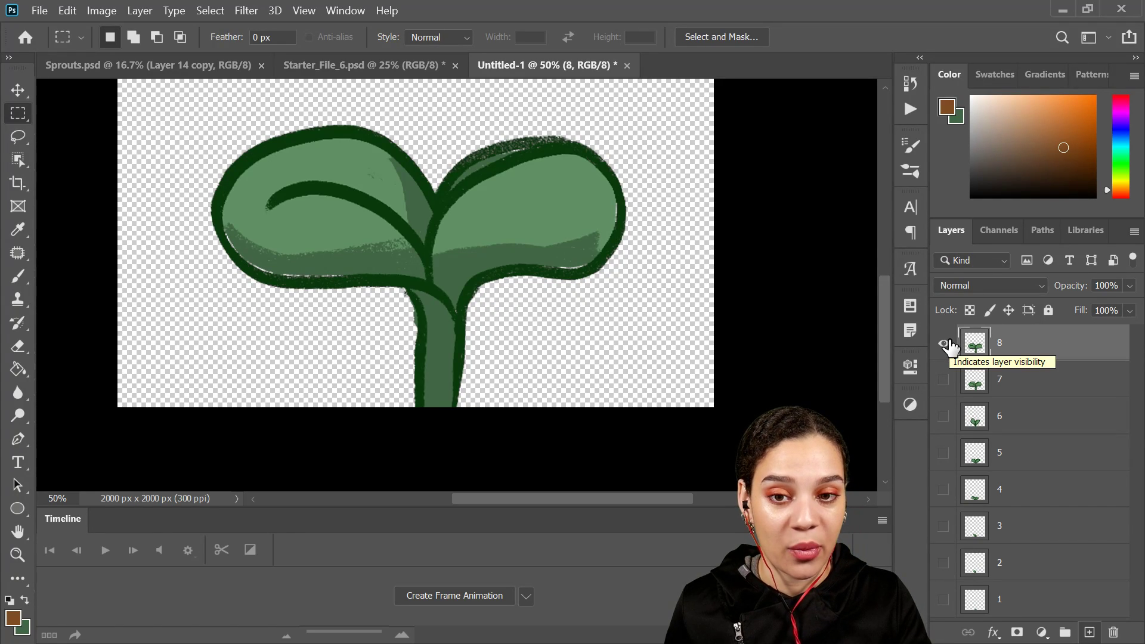
- Create a frame animation and make its frames from the layers
{"action": "key", "text": "ctrl+minus"}
{"action": "key", "text": "ctrl+plus"}
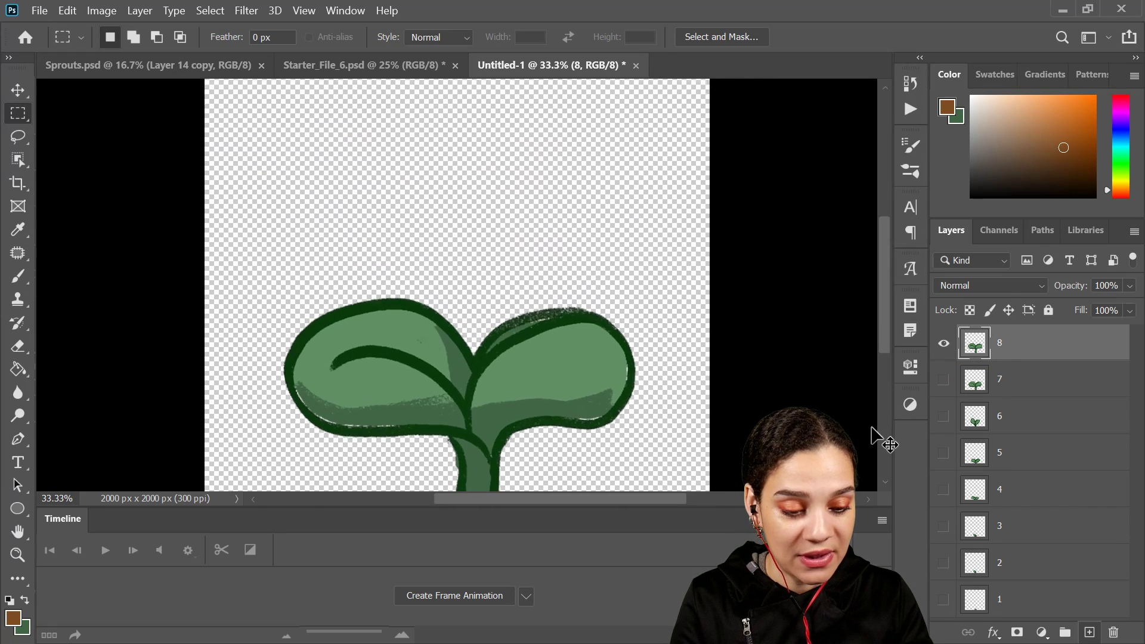
{"action": "scroll", "coordinate": [1012, 413], "scroll_direction": "down", "scroll_amount": 2}
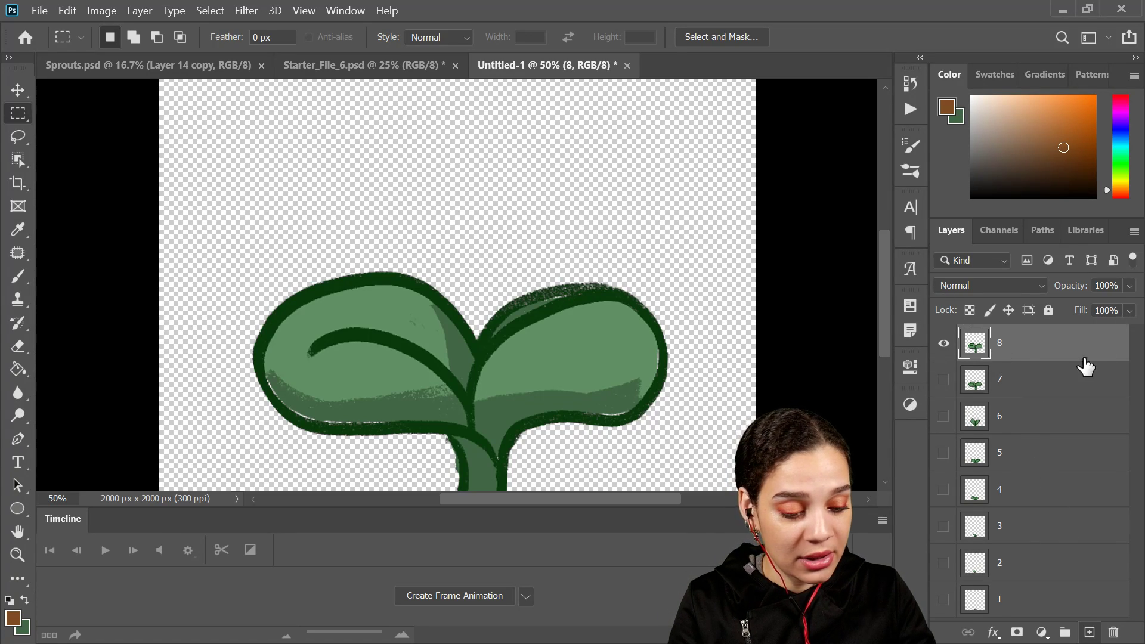
{"action": "key", "text": "ctrl+minus"}
{"action": "key", "text": "ctrl+plus"}
{"action": "left_click_drag", "start_coordinate": [641, 406], "coordinate": [615, 269]}
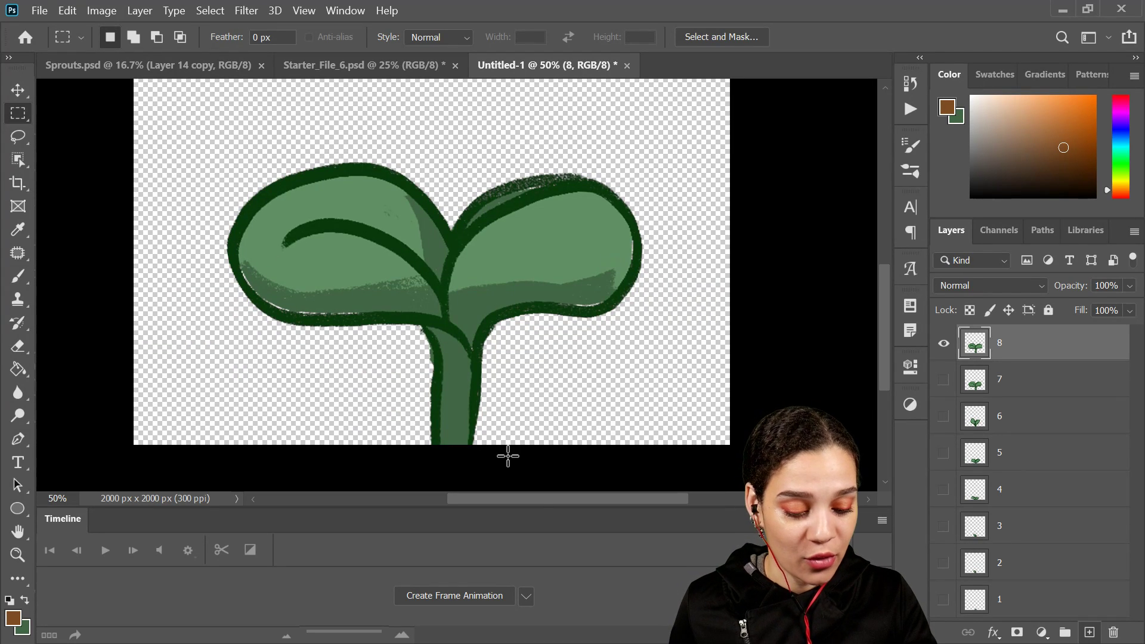
{"action": "left_click", "coordinate": [470, 598]}
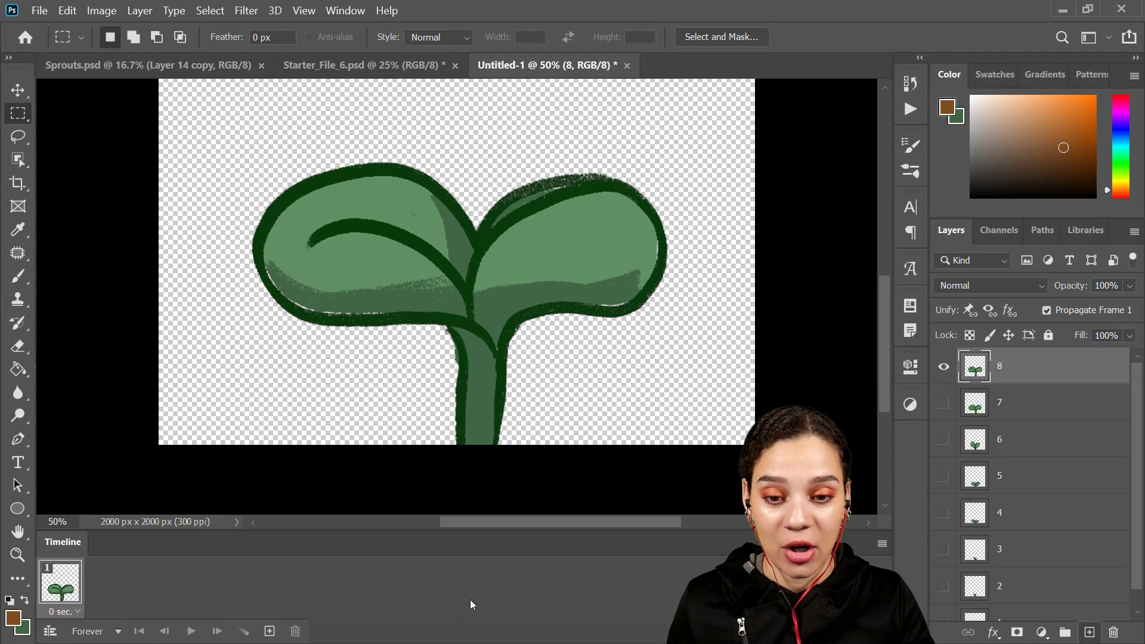
{"action": "left_click", "coordinate": [881, 543]}
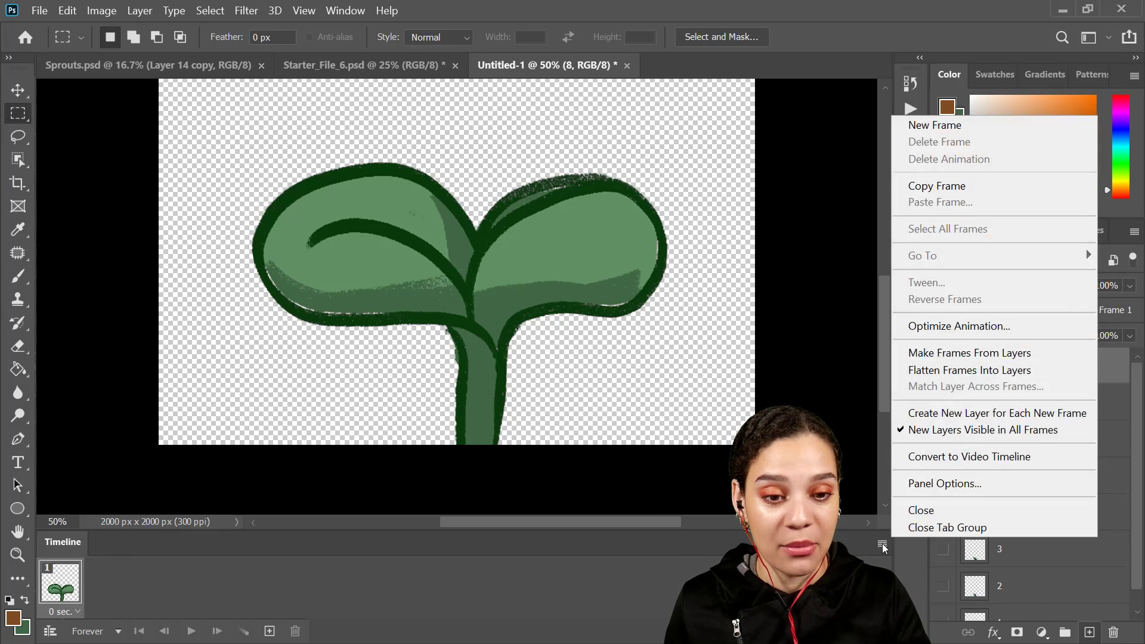
{"action": "left_click", "coordinate": [976, 357]}
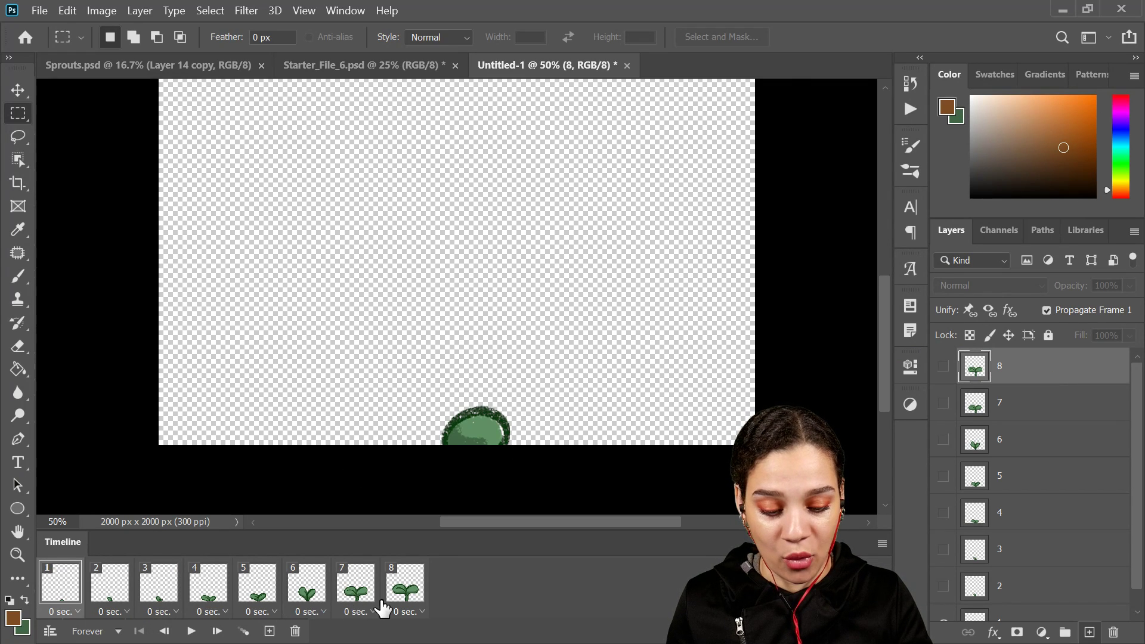
- Set the delay of frame 8 to 1.0 second
{"action": "left_click", "coordinate": [411, 612]}
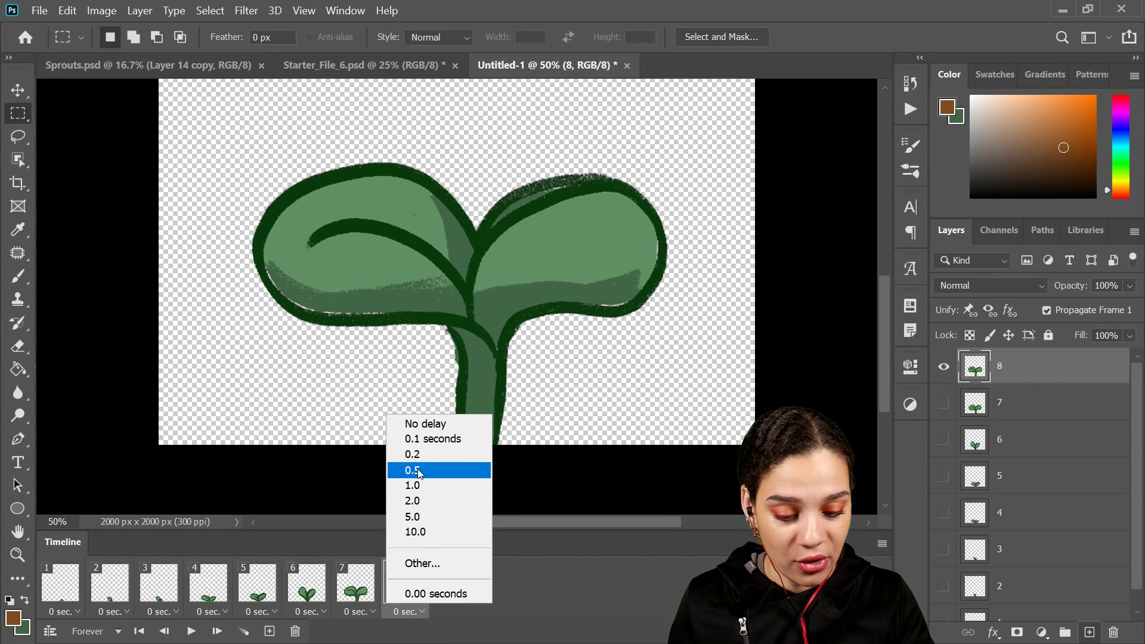
{"action": "left_click", "coordinate": [431, 487]}
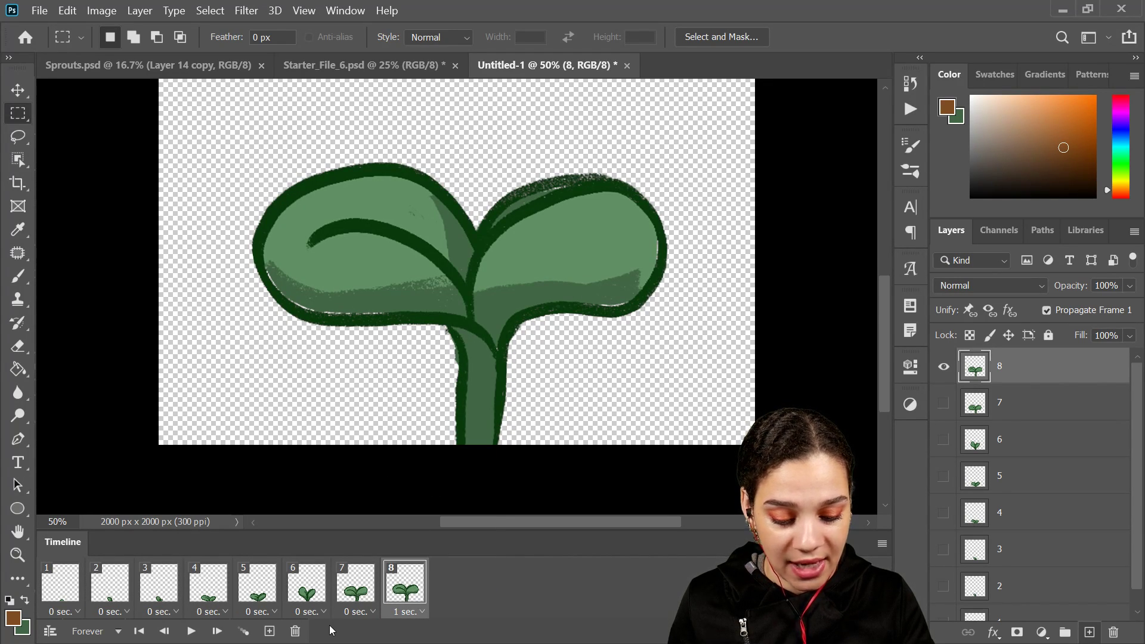
- Play the sprout animation from frame 1 to preview its growth, and stop the playback
{"action": "left_click", "coordinate": [60, 601]}
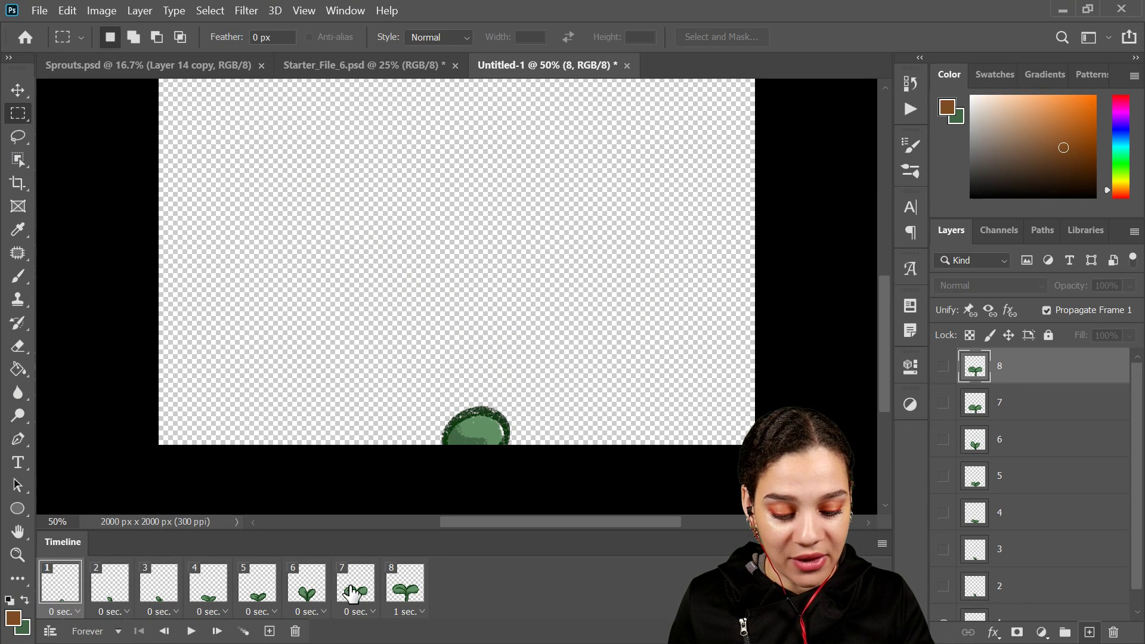
{"action": "left_click", "coordinate": [191, 632]}
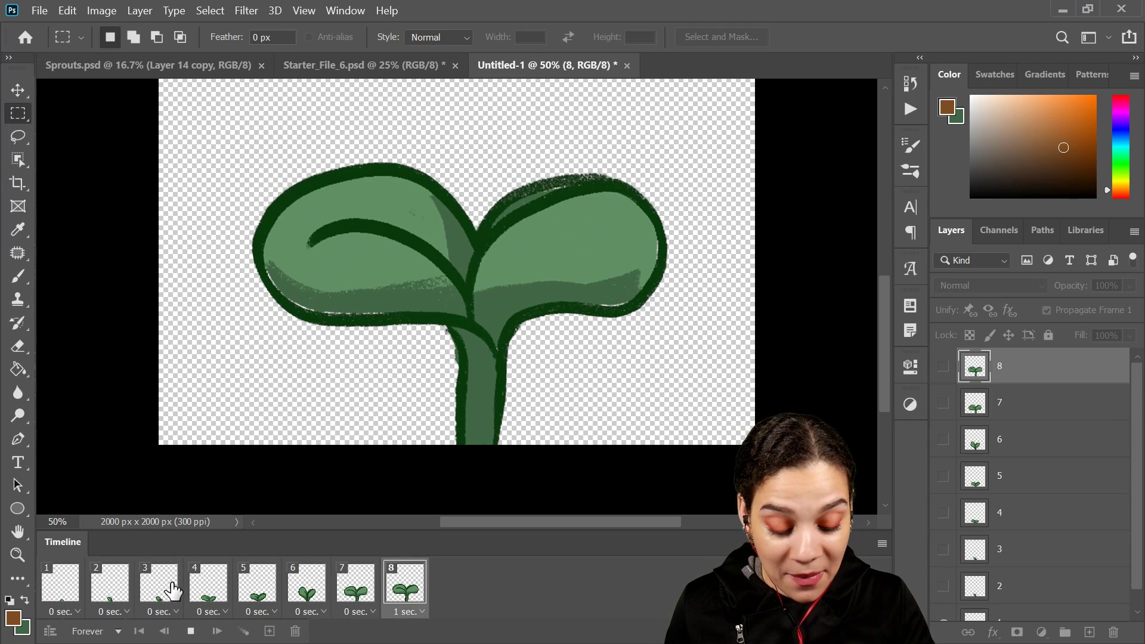
{"action": "left_click", "coordinate": [192, 630]}
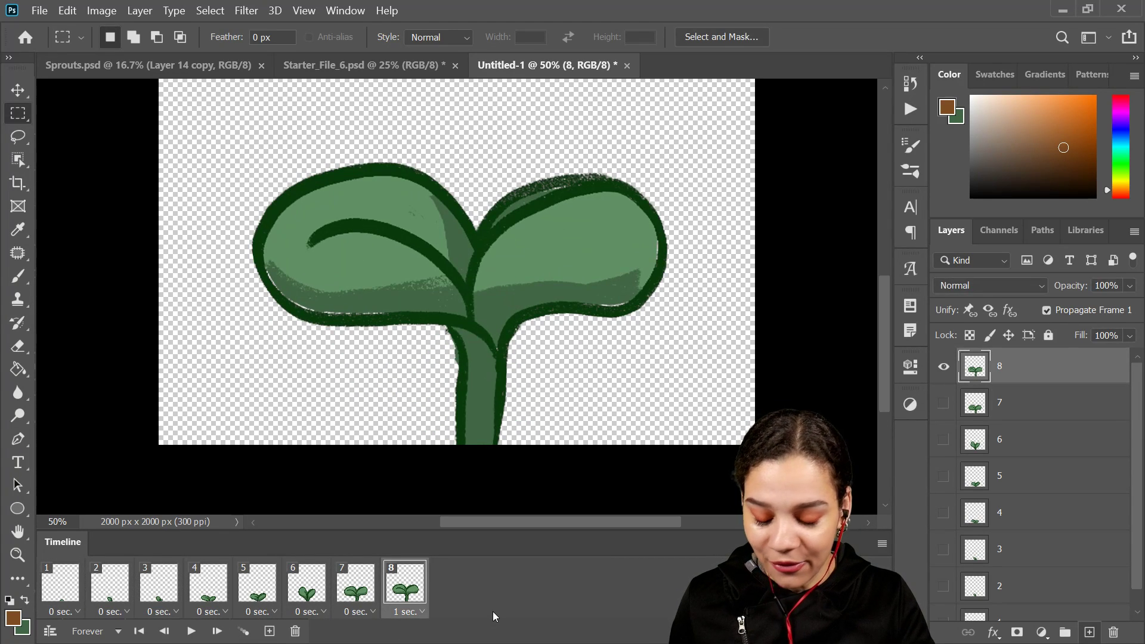
- Undo the frame animation in the timeline and duplicate layer 8
{"action": "key", "text": "ctrl+z"}
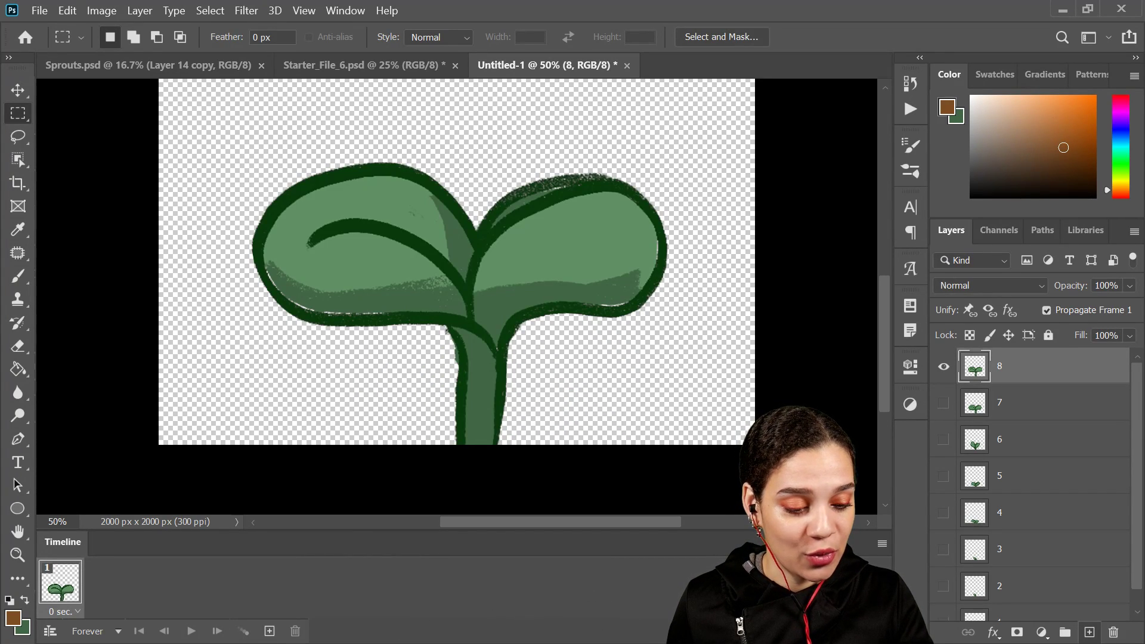
{"action": "key", "text": "ctrl+z"}
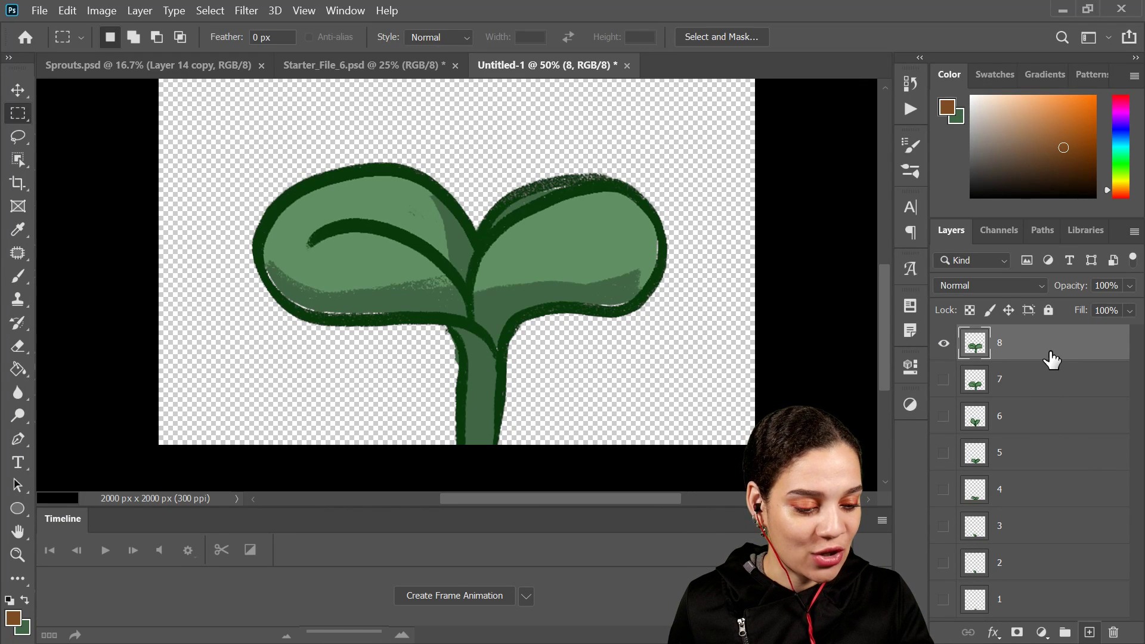
{"action": "key", "text": "ctrl+j"}
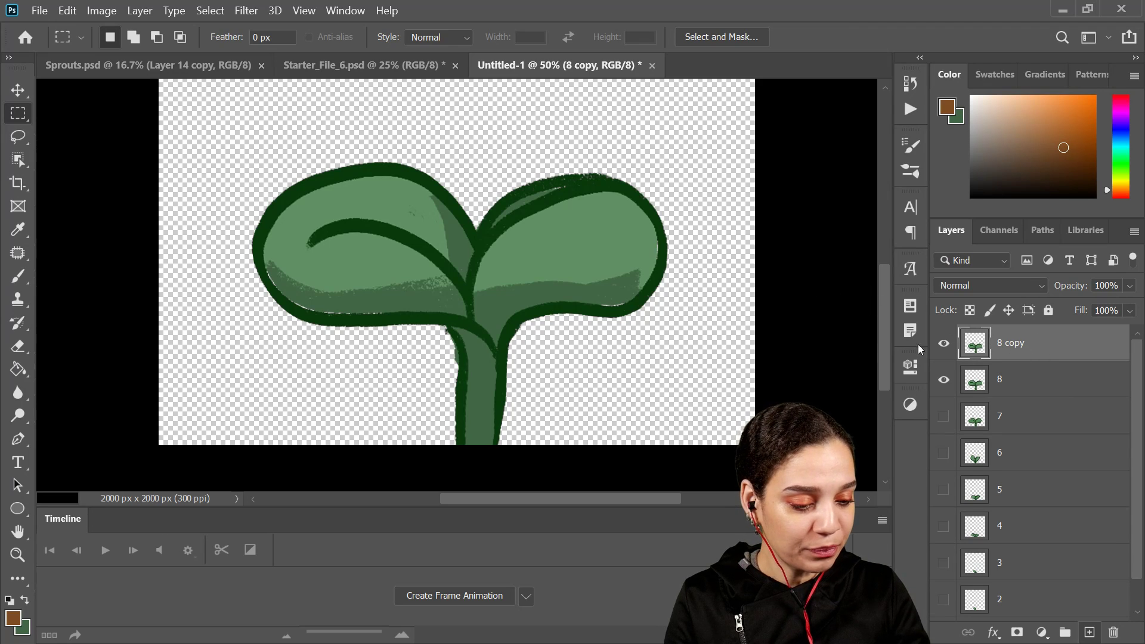
- Paint a yellow bud between the two leaves on the 8 copy layer with the brush reduced to 80 px
{"action": "key", "text": "ctrl+plus"}
{"action": "left_click_drag", "start_coordinate": [634, 243], "coordinate": [595, 264]}
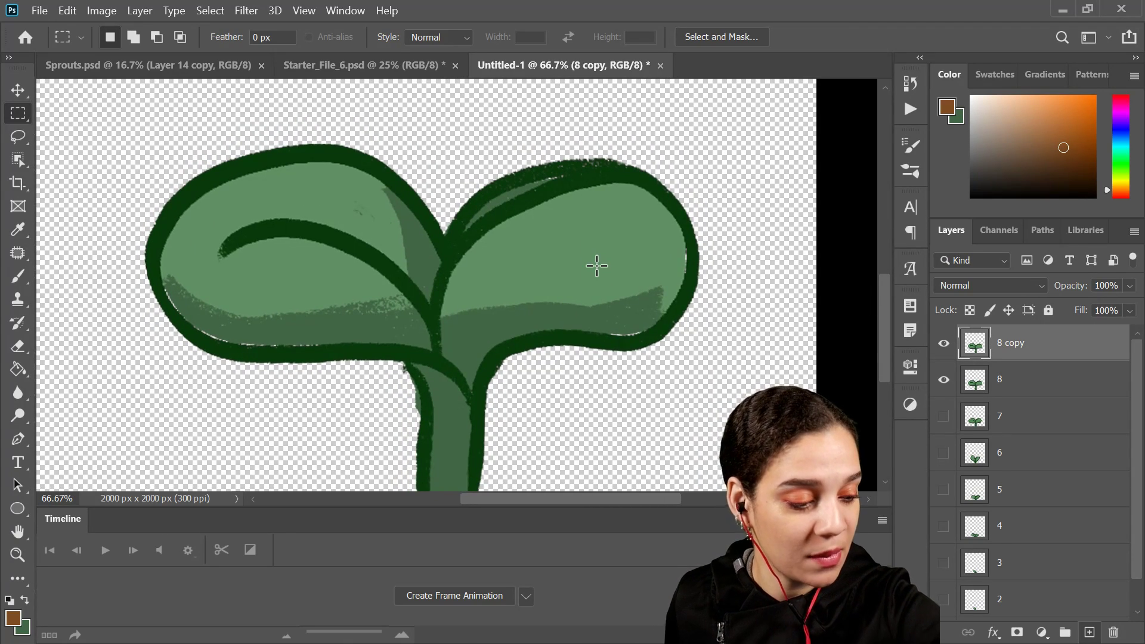
{"action": "key", "text": "ctrl+plus"}
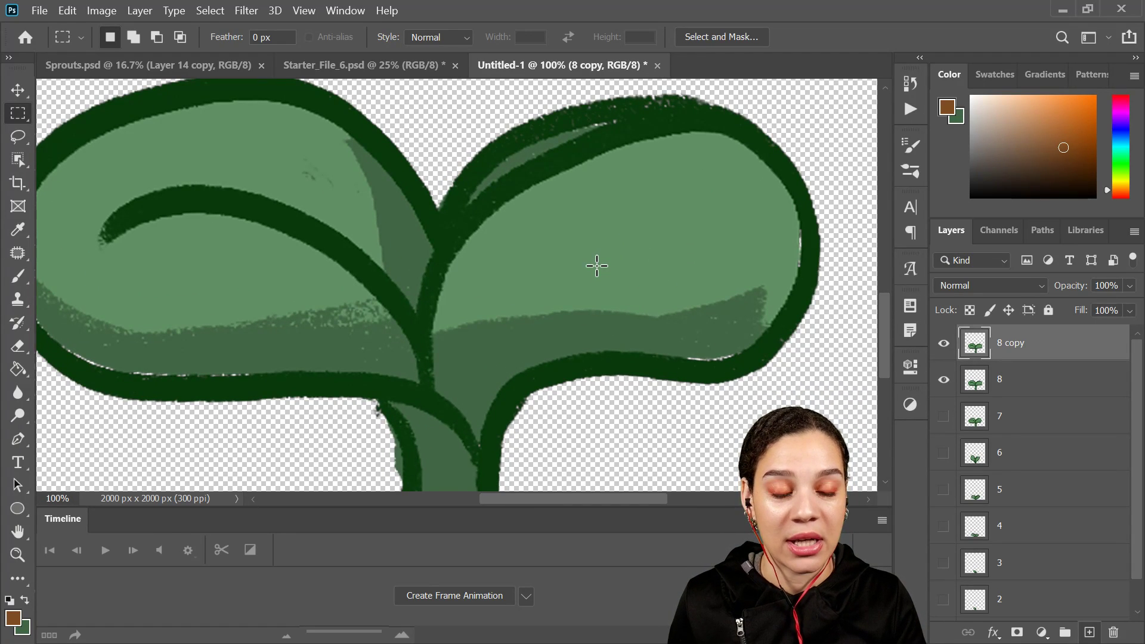
{"action": "key", "text": "b"}
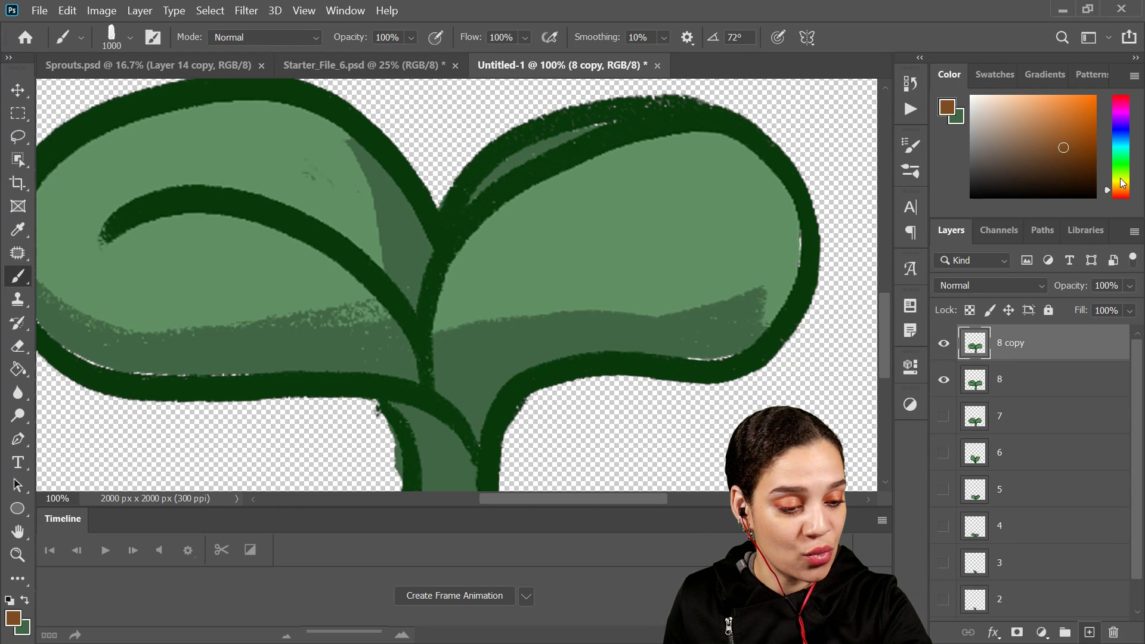
{"action": "left_click_drag", "start_coordinate": [1126, 187], "coordinate": [1126, 183]}
{"action": "left_click_drag", "start_coordinate": [1077, 138], "coordinate": [1079, 117]}
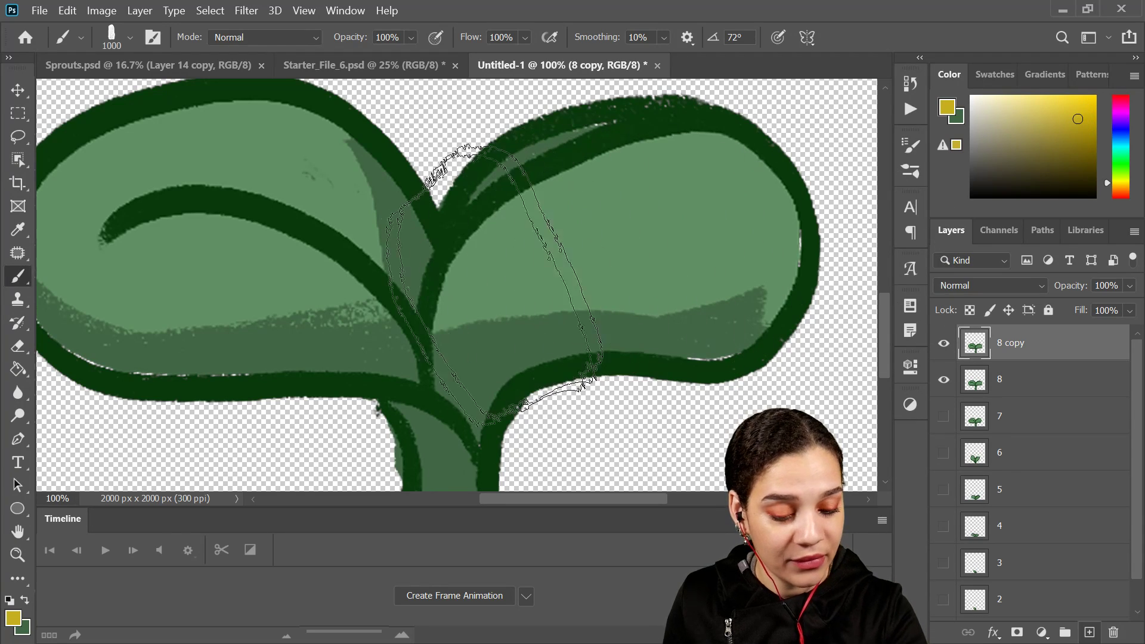
{"action": "key", "text": "bracketleft"}
{"action": "key", "text": "bracketleft"}
{"action": "key", "text": "bracketleft"}
{"action": "key", "text": "bracketleft"}
{"action": "key", "text": "bracketleft"}
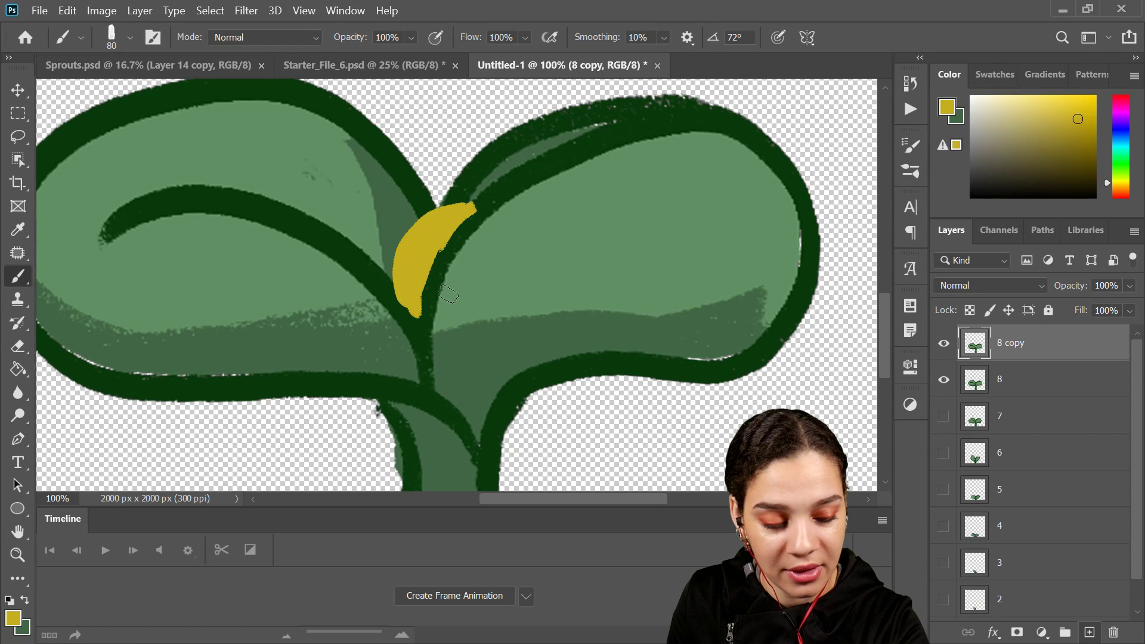
- Outline the bud in a darker yellow and repaint the right leaf's dark green outline along the bud's edge
{"action": "left_click", "coordinate": [1086, 142]}
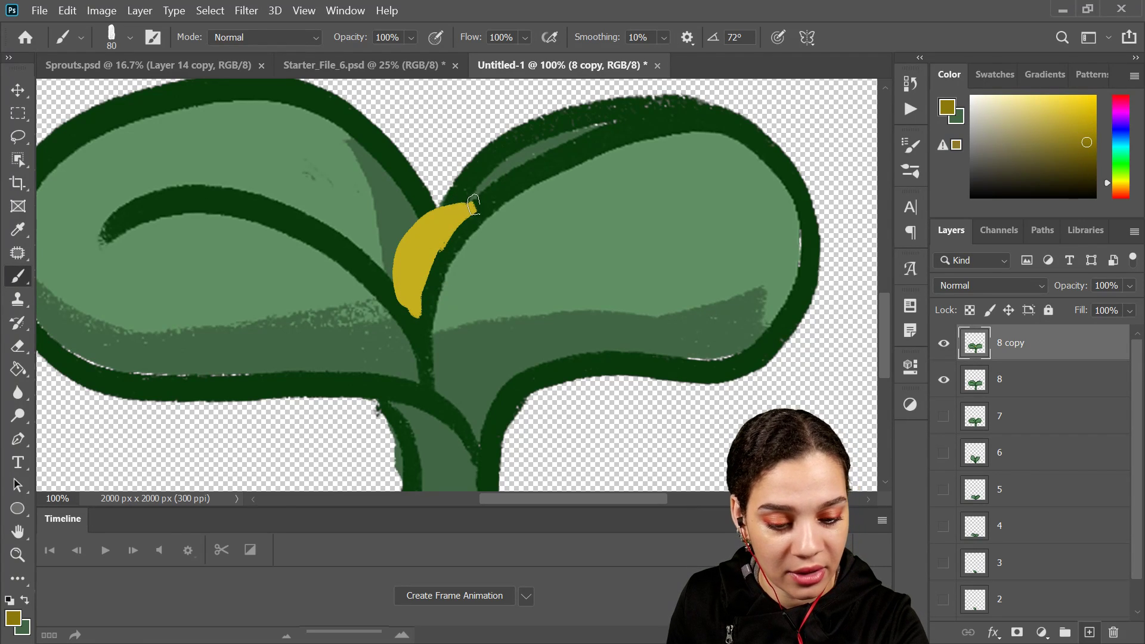
{"action": "key", "text": "ctrl+z"}
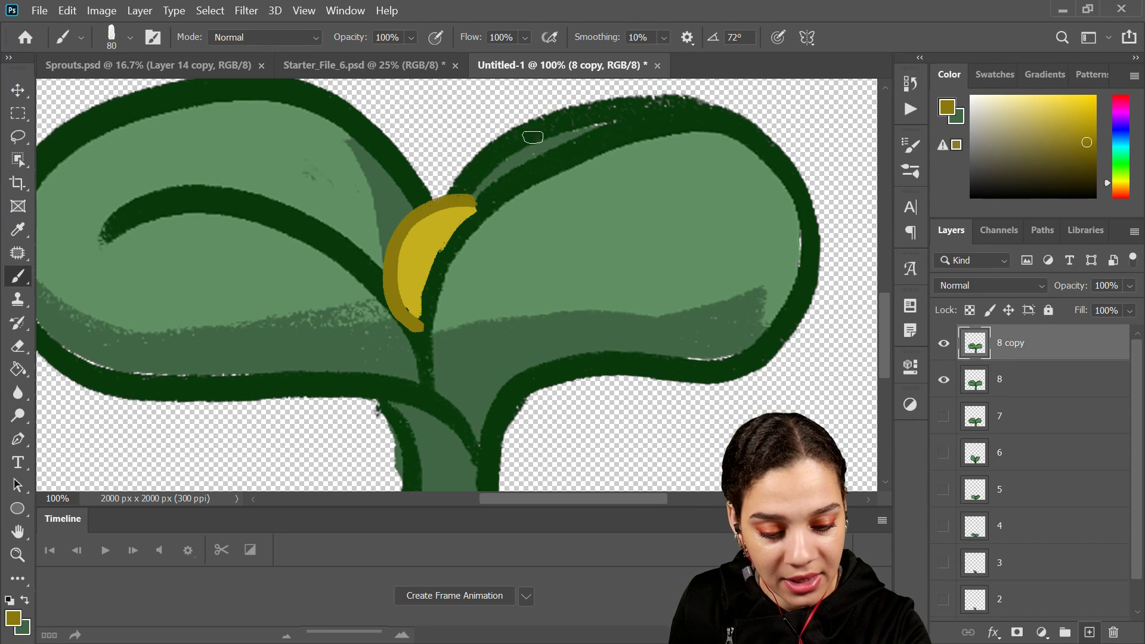
{"action": "left_click", "coordinate": [471, 220], "text": "alt"}
{"action": "left_click_drag", "start_coordinate": [484, 201], "coordinate": [419, 334]}
{"action": "left_click", "coordinate": [410, 317], "text": "alt"}
{"action": "left_click", "coordinate": [422, 335], "text": "alt"}
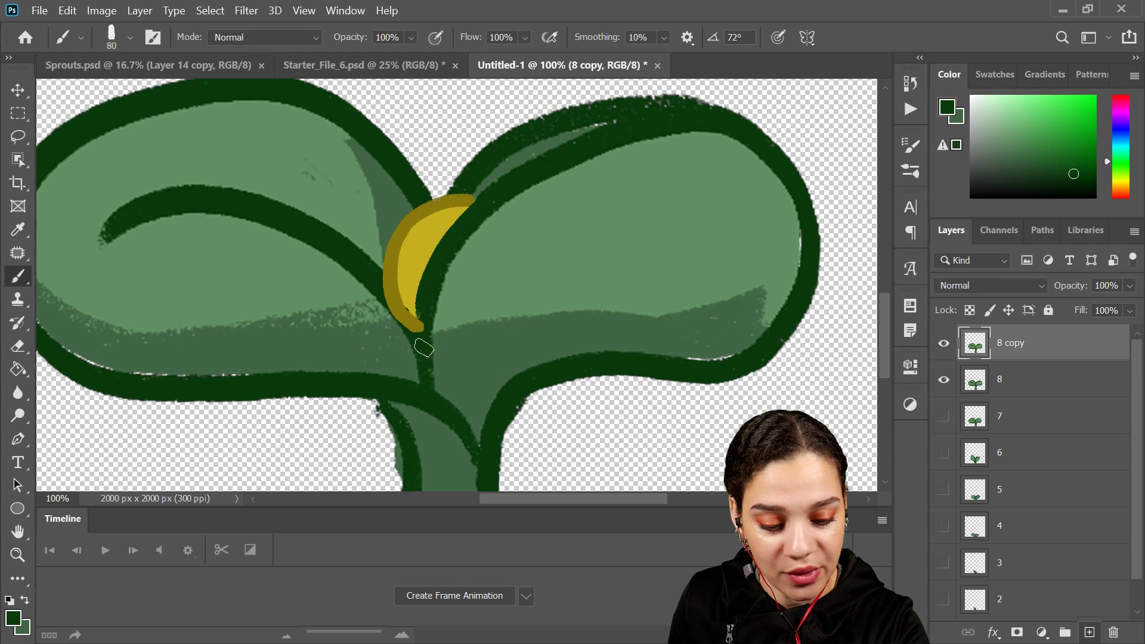
- Try an ellipse about 487 by 516 px over the right leaf with a yellow fill and darker yellow stroke, and delete it
{"action": "key", "text": "ctrl+minus"}
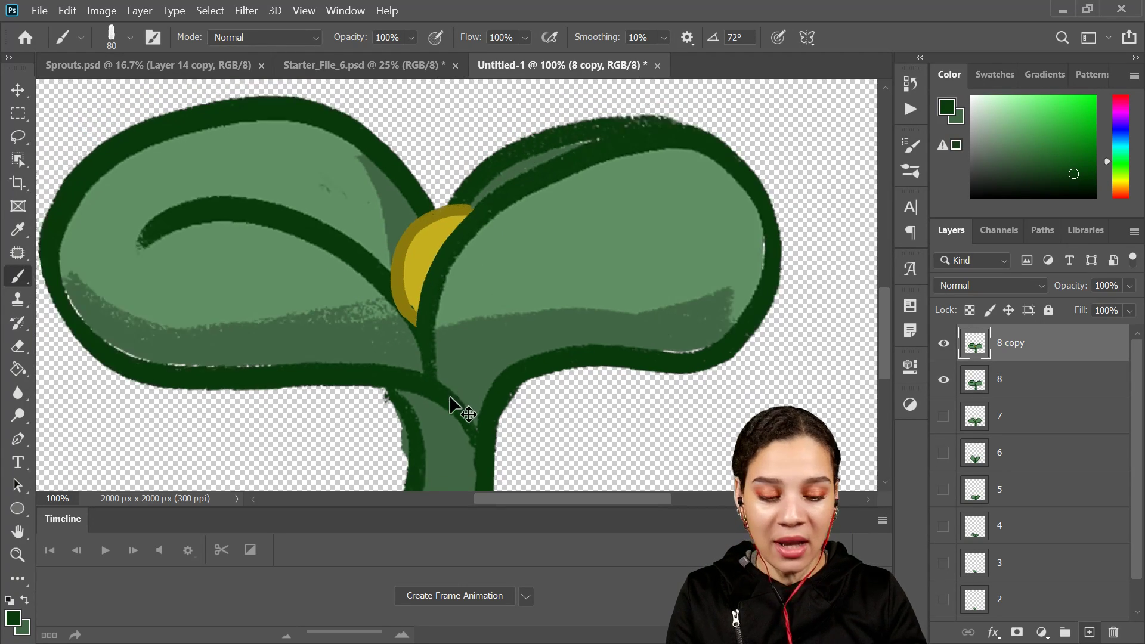
{"action": "left_click", "coordinate": [17, 509]}
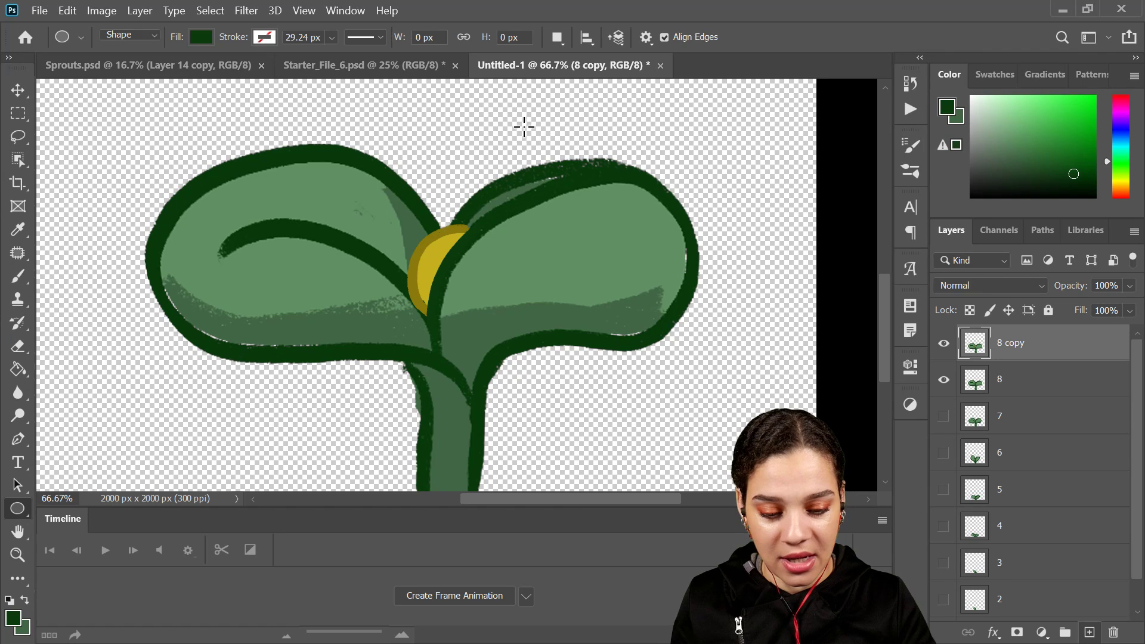
{"action": "left_click_drag", "start_coordinate": [429, 107], "coordinate": [622, 316]}
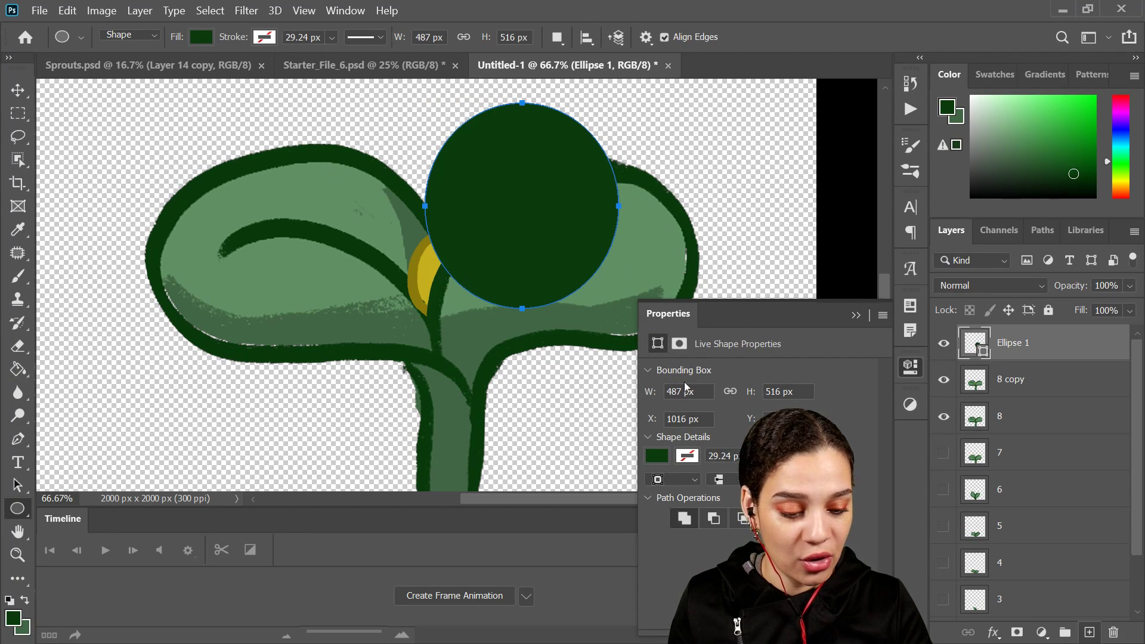
{"action": "left_click", "coordinate": [656, 456]}
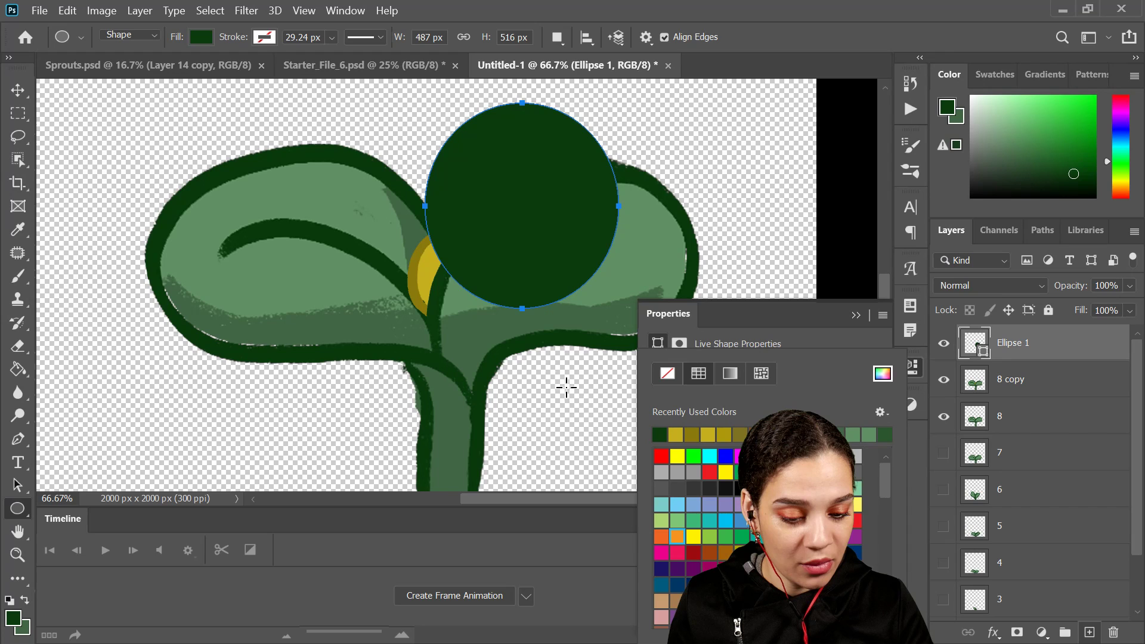
{"action": "left_click", "coordinate": [678, 435]}
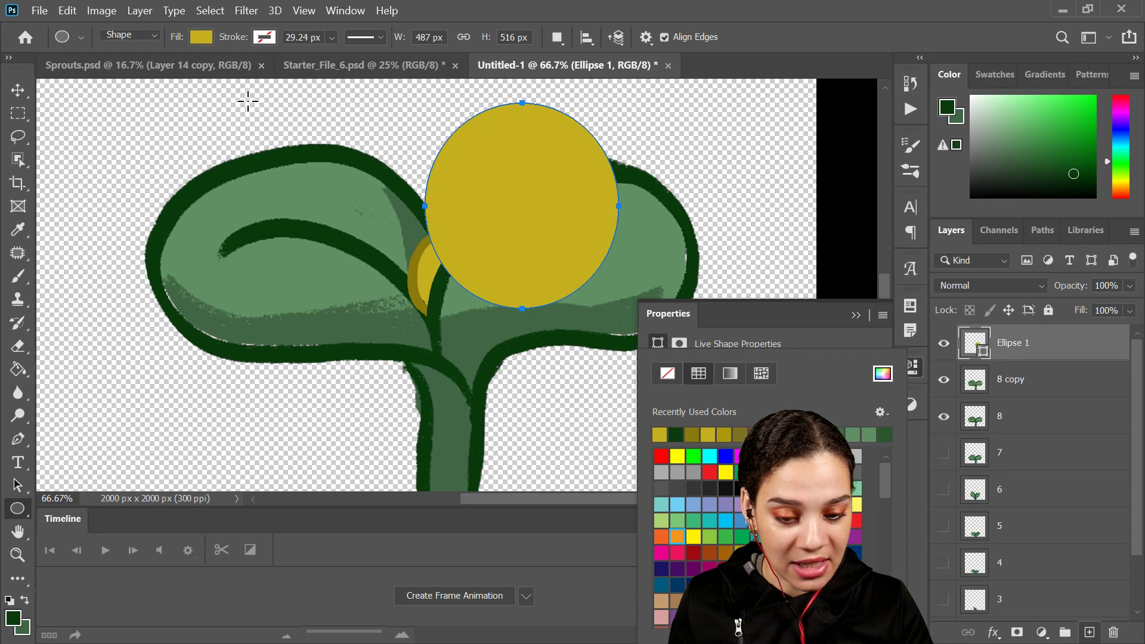
{"action": "left_click", "coordinate": [270, 37]}
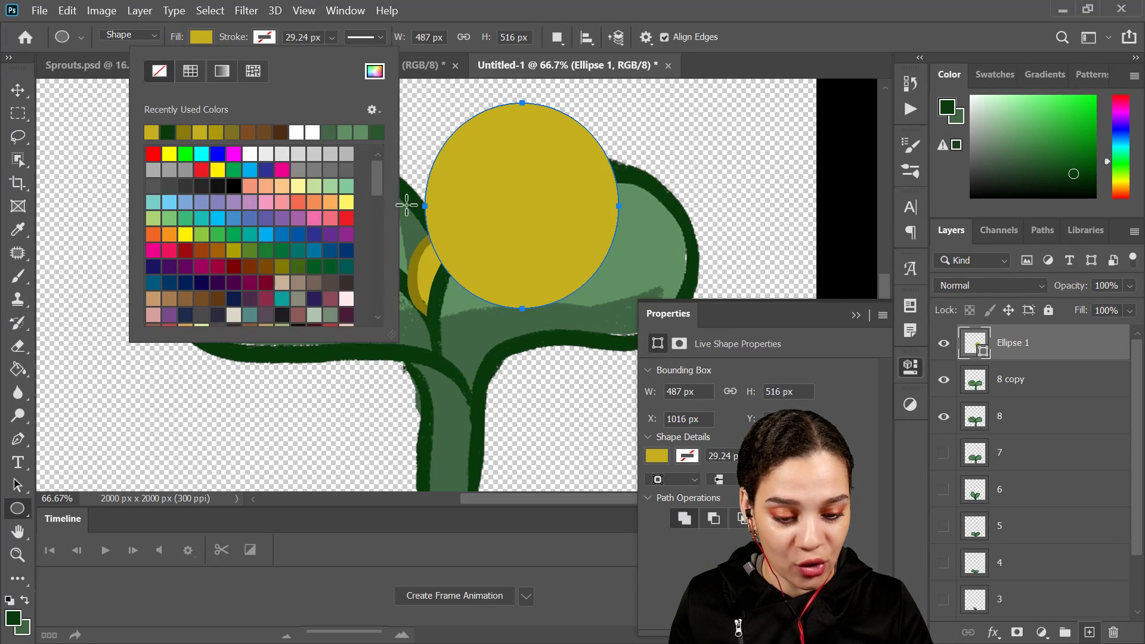
{"action": "left_click", "coordinate": [199, 130]}
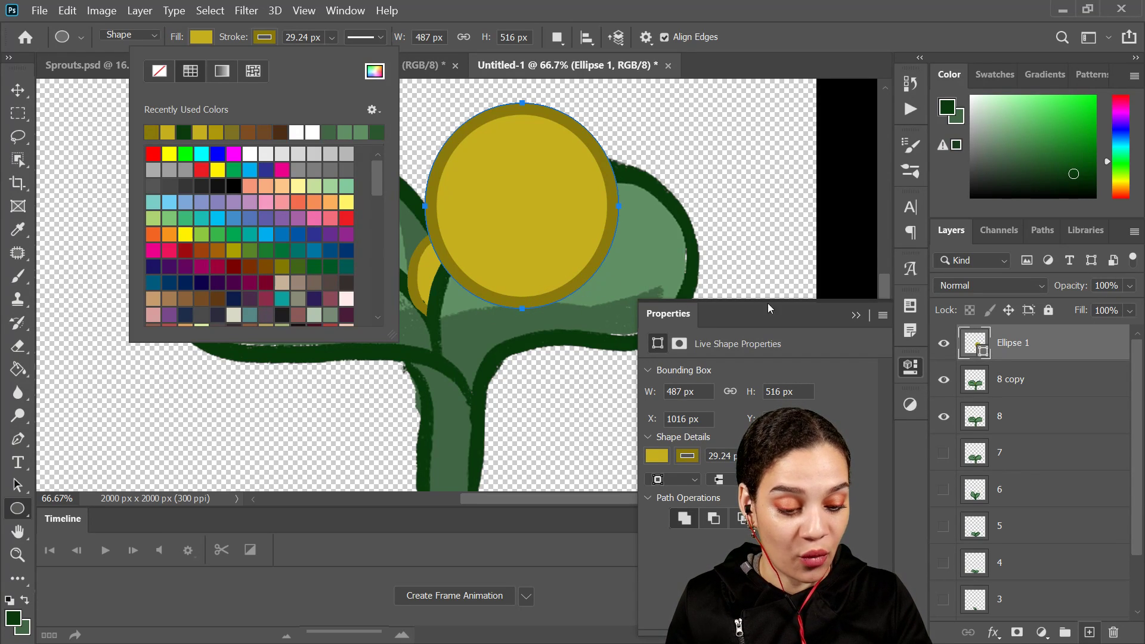
{"action": "left_click", "coordinate": [856, 325]}
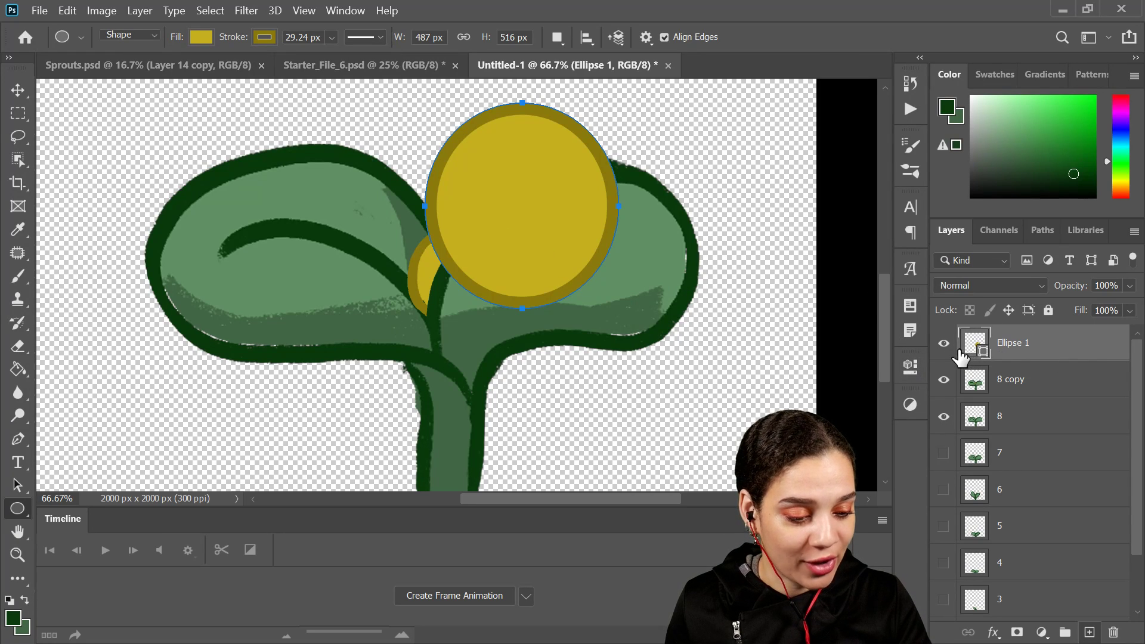
{"action": "key", "text": "Delete"}
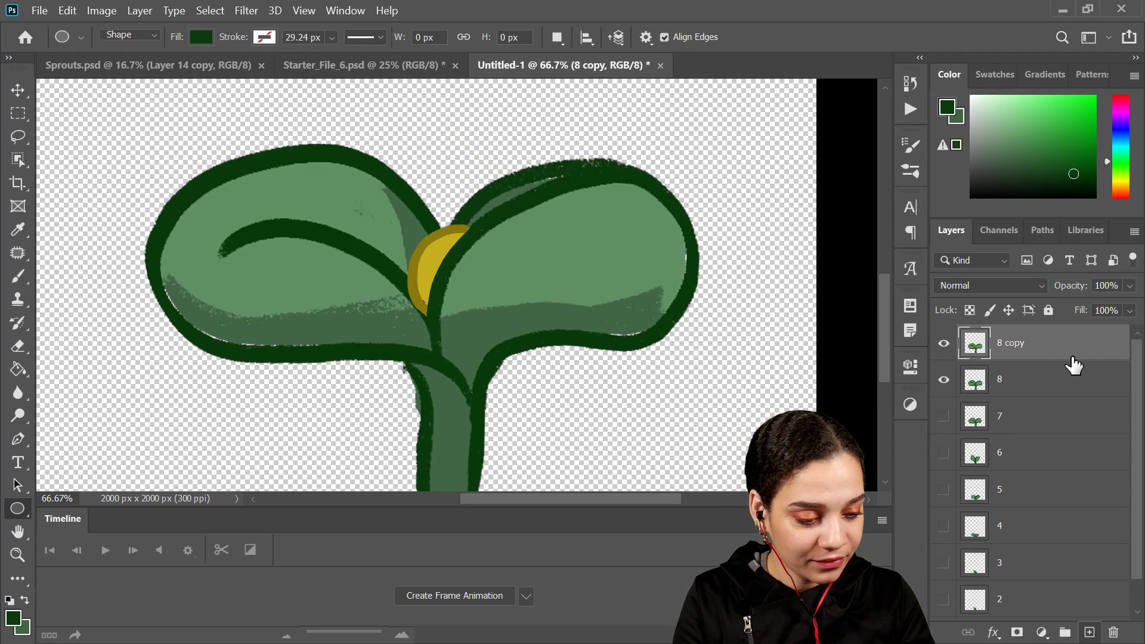
- Move the sprout on the 8 copy layer slightly upward and hide layer 8
{"action": "key", "text": "ctrl+minus"}
{"action": "key", "text": "ctrl+minus"}
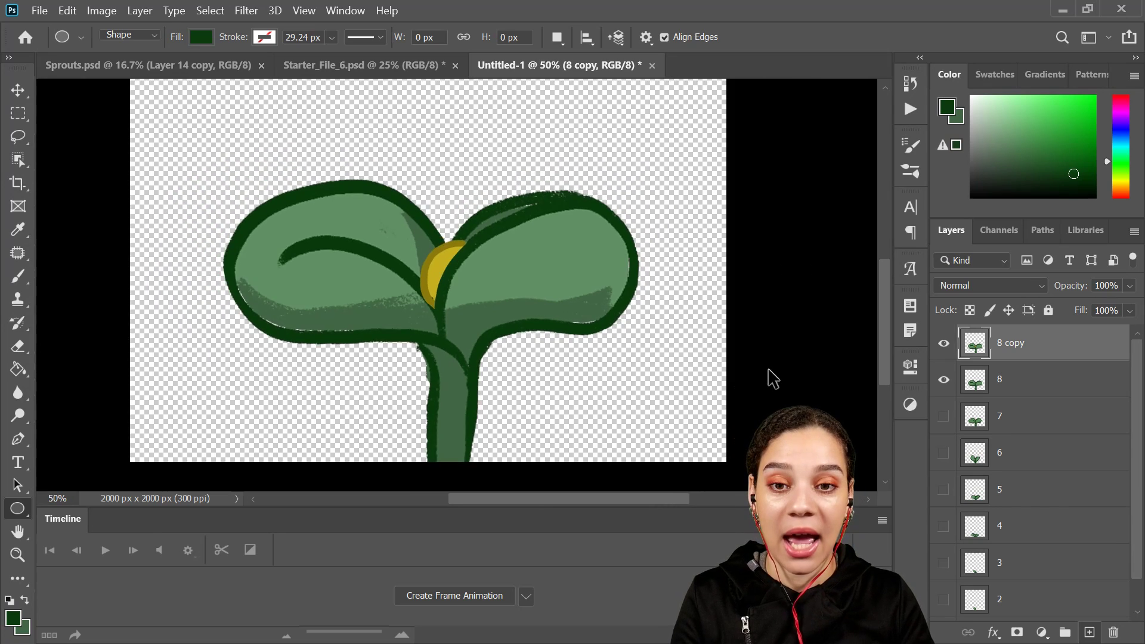
{"action": "key", "text": "ctrl+plus"}
{"action": "key", "text": "ctrl+plus"}
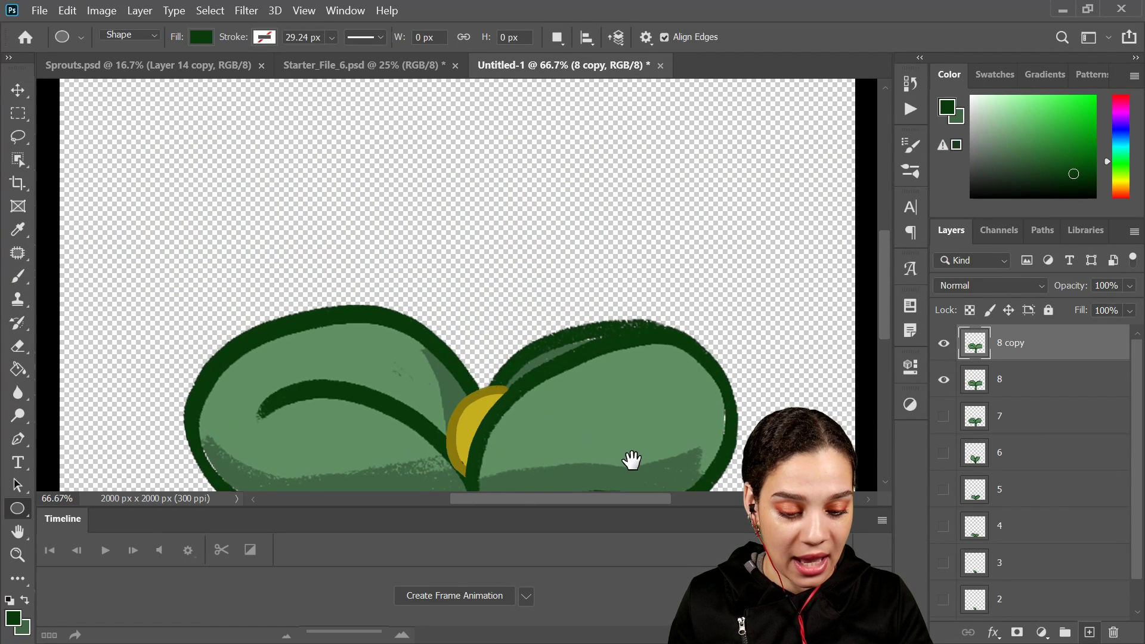
{"action": "left_click_drag", "start_coordinate": [631, 461], "coordinate": [614, 254]}
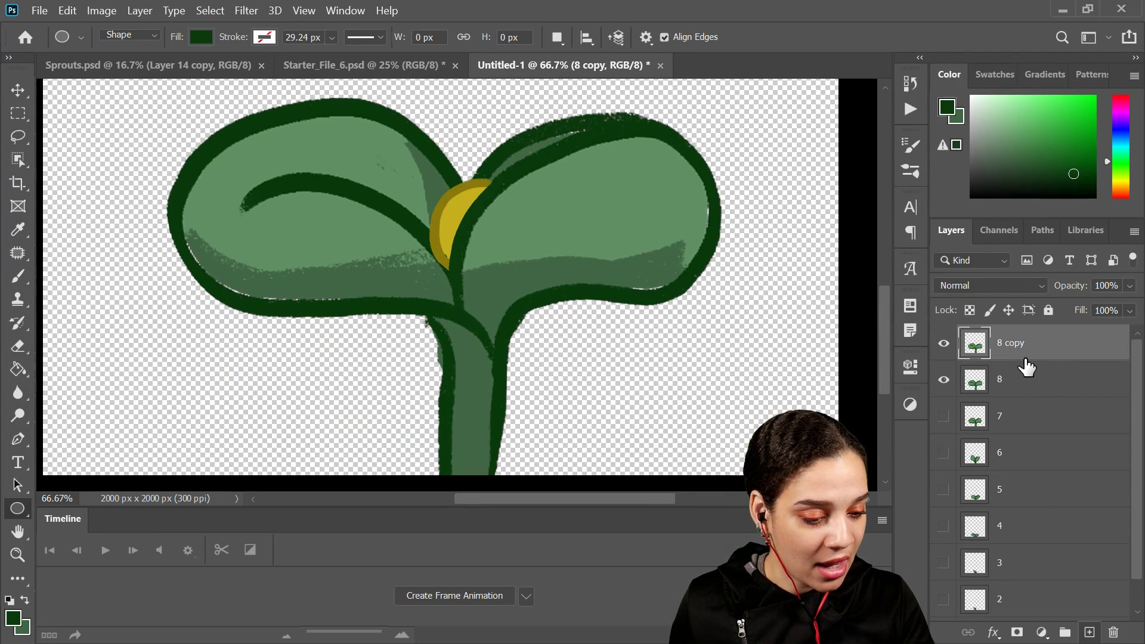
{"action": "left_click", "coordinate": [943, 344]}
{"action": "left_click", "coordinate": [943, 344]}
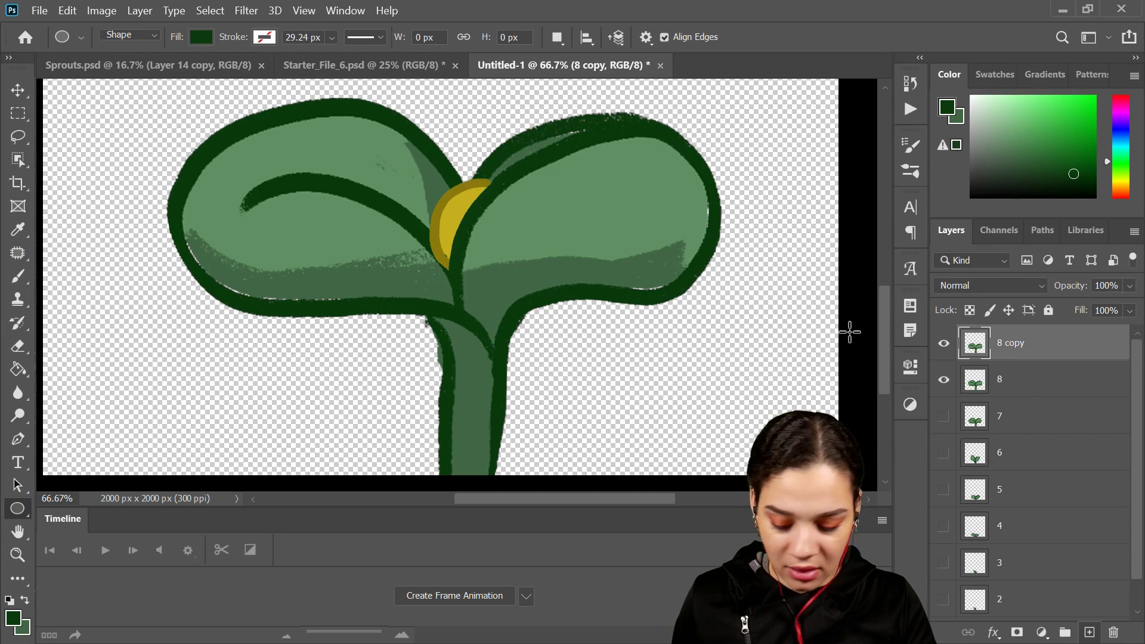
{"action": "key", "text": "ctrl+t"}
{"action": "left_click_drag", "start_coordinate": [524, 254], "coordinate": [525, 218]}
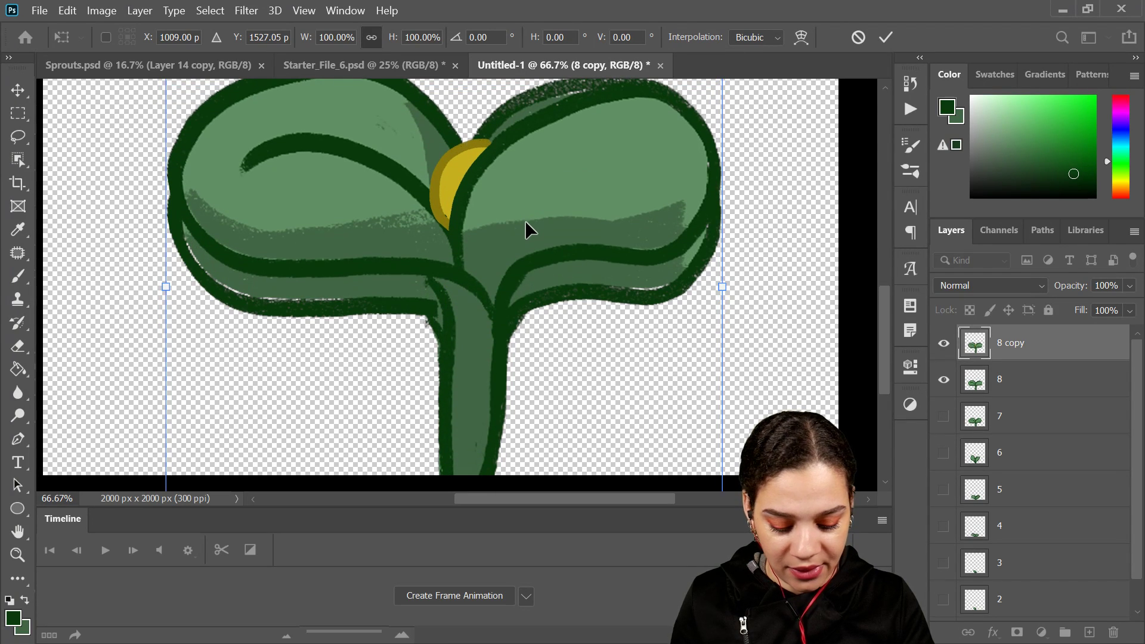
{"action": "key", "text": "Return"}
{"action": "key", "text": "u"}
{"action": "key", "text": "ctrl+minus"}
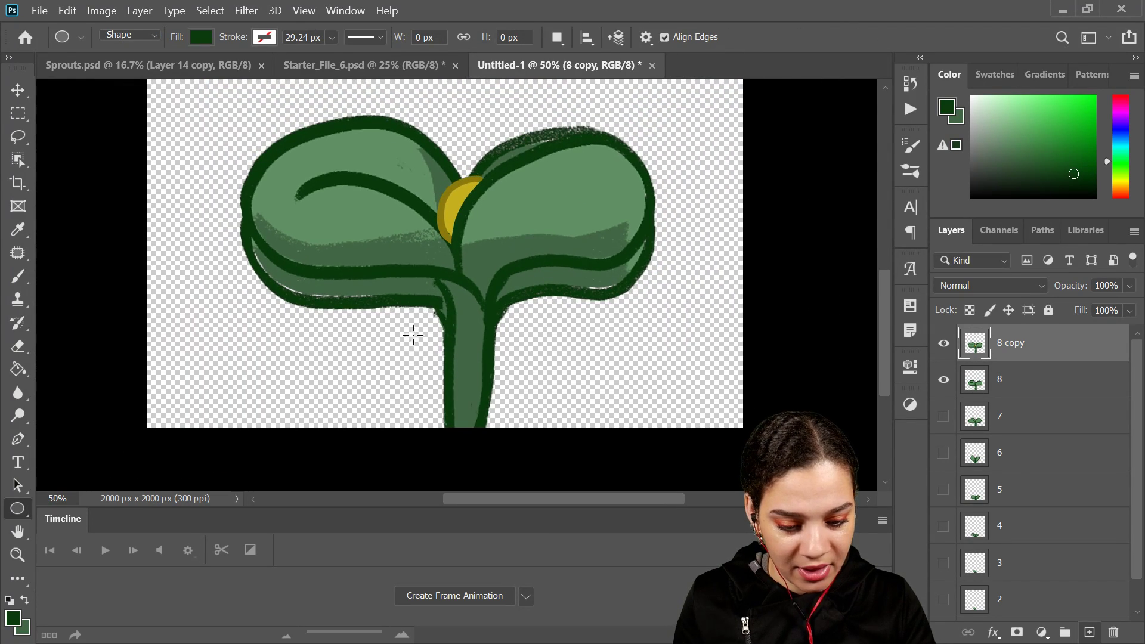
{"action": "left_click", "coordinate": [943, 379]}
- Try an ellipse about 431 by 454 px over the base of the stem, and delete it
{"action": "left_click_drag", "start_coordinate": [406, 351], "coordinate": [533, 484]}
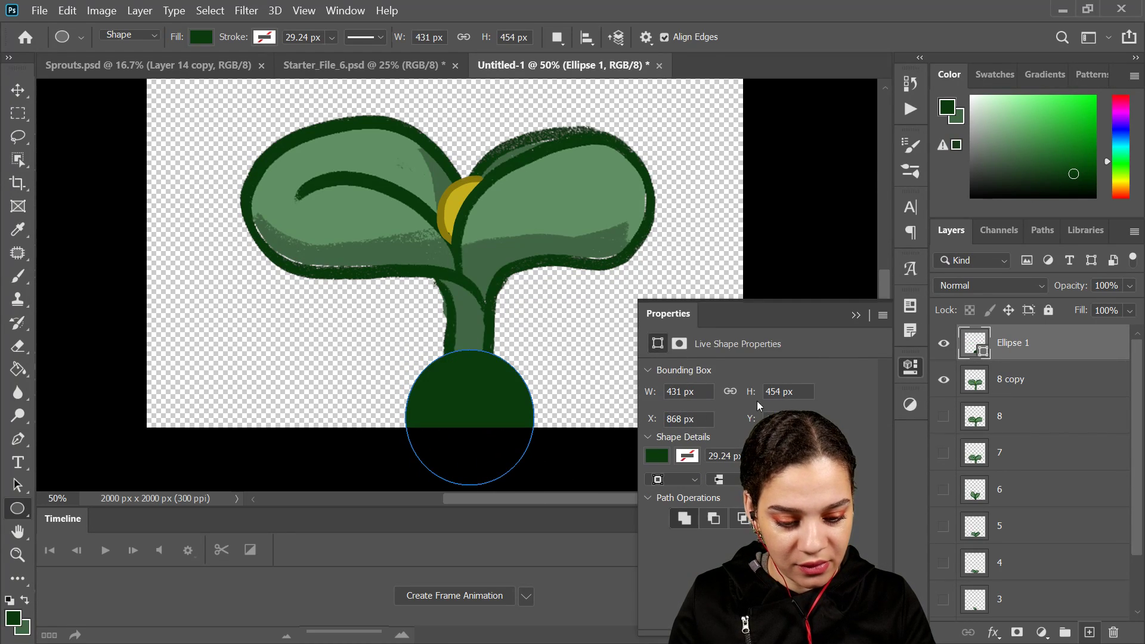
{"action": "key", "text": "Return"}
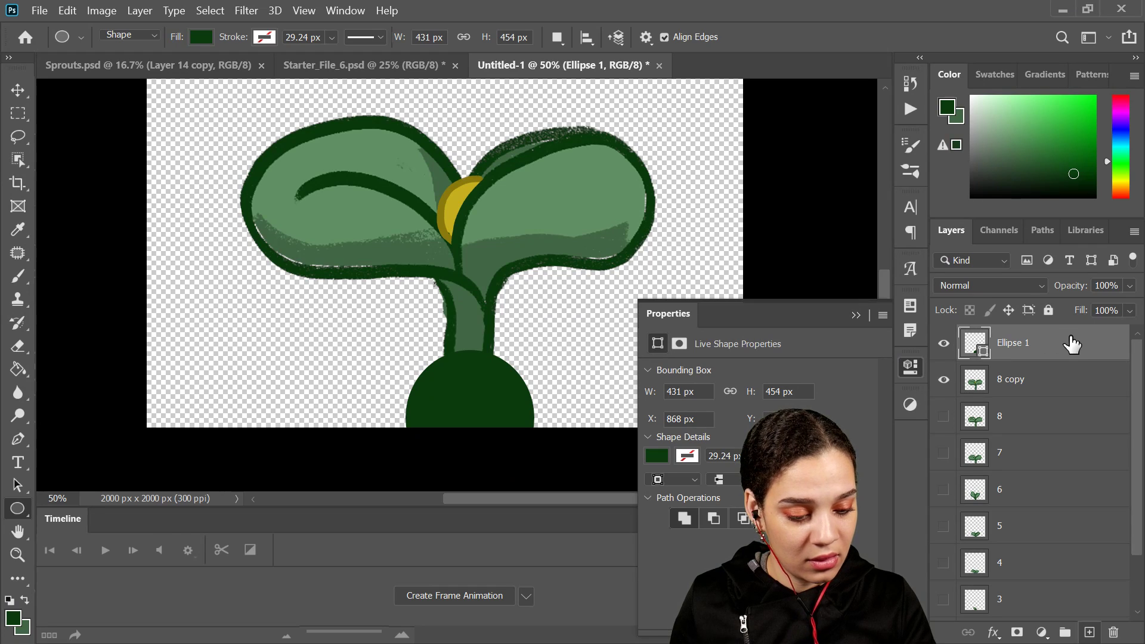
{"action": "key", "text": "Delete"}
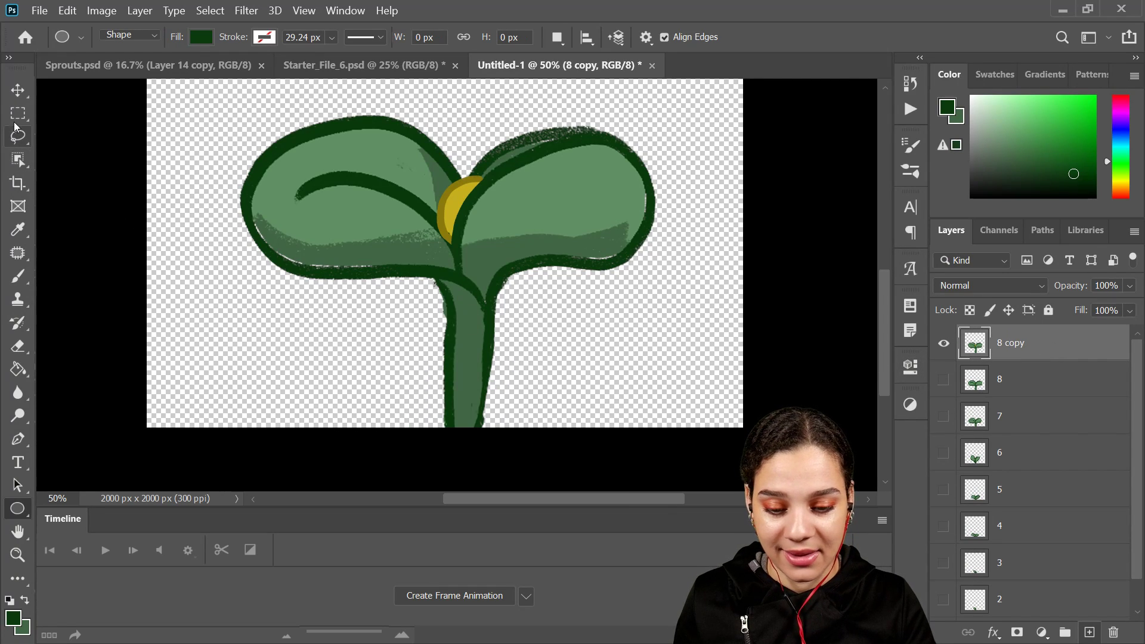
{"action": "left_click", "coordinate": [17, 112]}
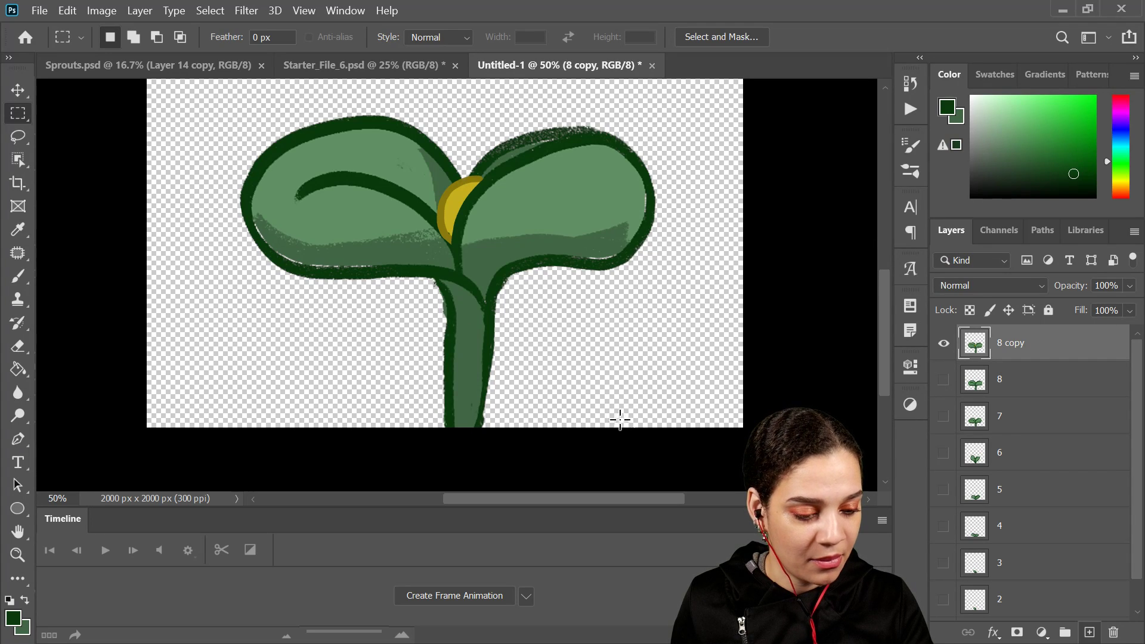
- Duplicate the 8 copy layer, and rename the original 9 and the new copy 10
{"action": "key", "text": "ctrl+minus"}
{"action": "key", "text": "ctrl+minus"}
{"action": "key", "text": "ctrl+plus"}
{"action": "key", "text": "ctrl+plus"}
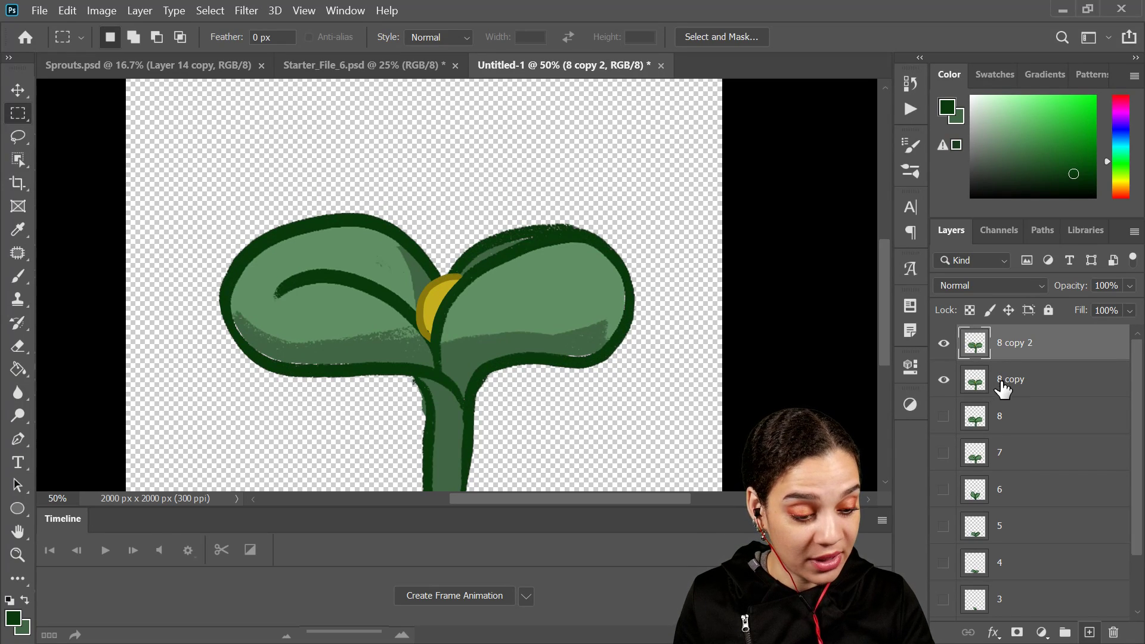
{"action": "double_click", "coordinate": [1013, 379]}
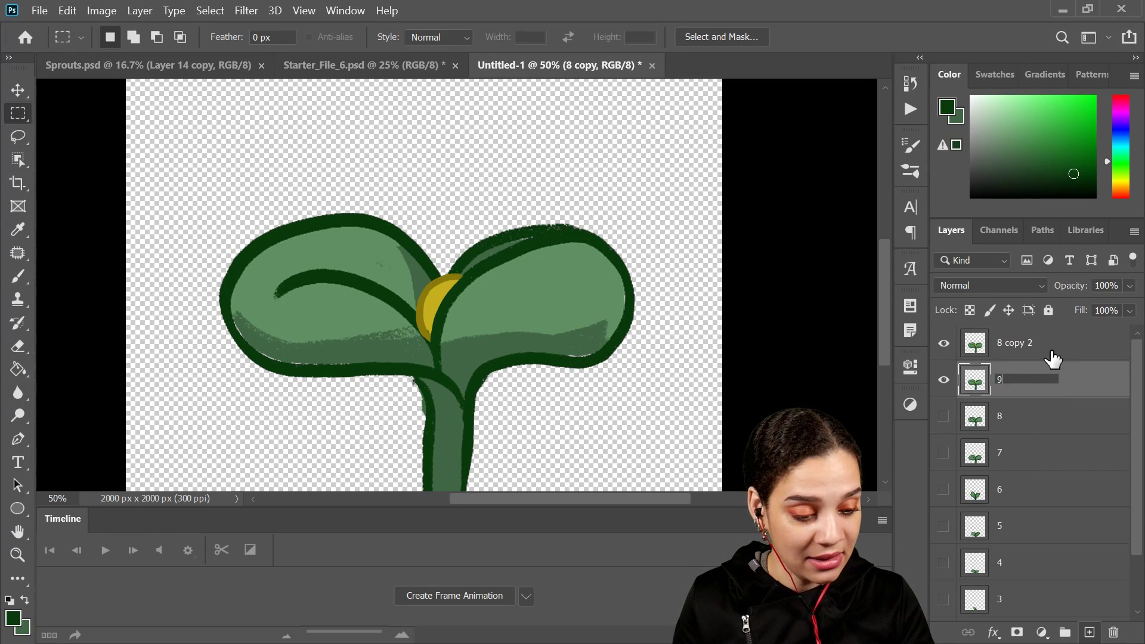
{"action": "type", "text": "9"}
{"action": "double_click", "coordinate": [1012, 341]}
{"action": "type", "text": "1"}
{"action": "key", "text": "Return"}
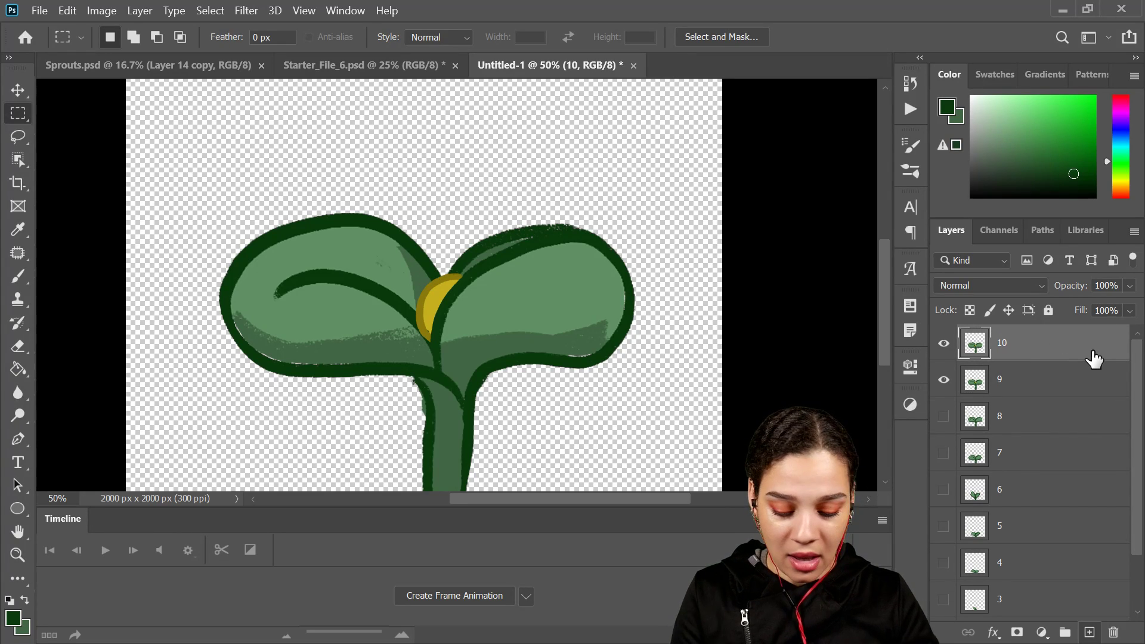
- Enlarge the bud on layer 10 by brushing its sampled yellow over the old outline between the leaves
{"action": "key", "text": "ctrl+plus"}
{"action": "key", "text": "ctrl+plus"}
{"action": "key", "text": "ctrl+plus"}
{"action": "scroll", "coordinate": [493, 332], "scroll_direction": "down", "scroll_amount": 2}
{"action": "scroll", "coordinate": [493, 332], "scroll_direction": "left", "scroll_amount": 1}
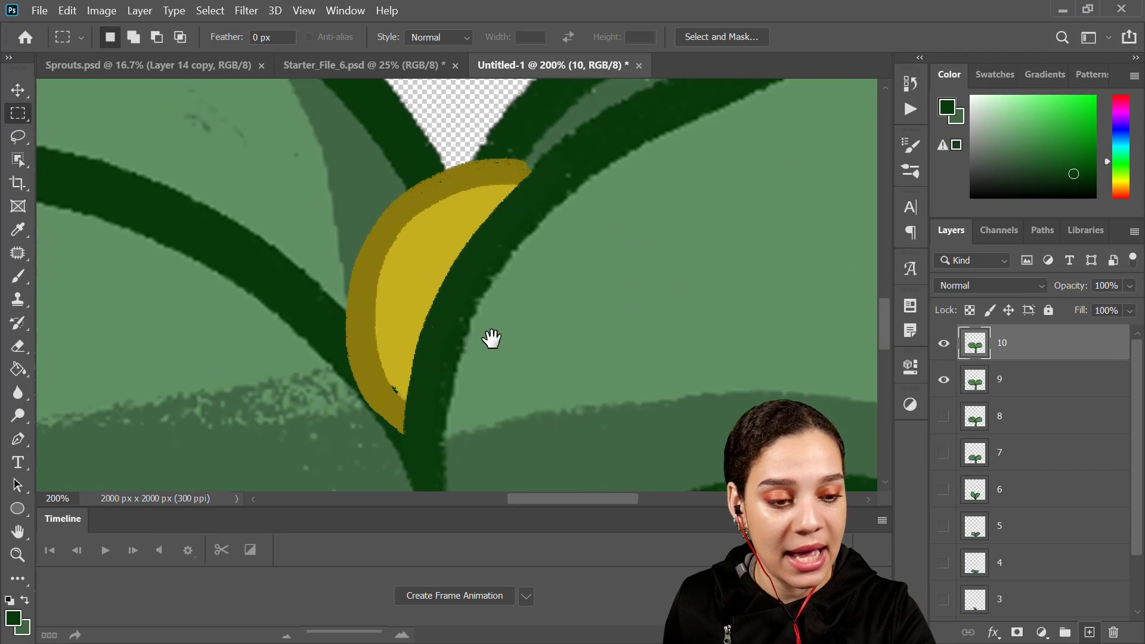
{"action": "key", "text": "b"}
{"action": "left_click_drag", "start_coordinate": [493, 235], "coordinate": [544, 288]}
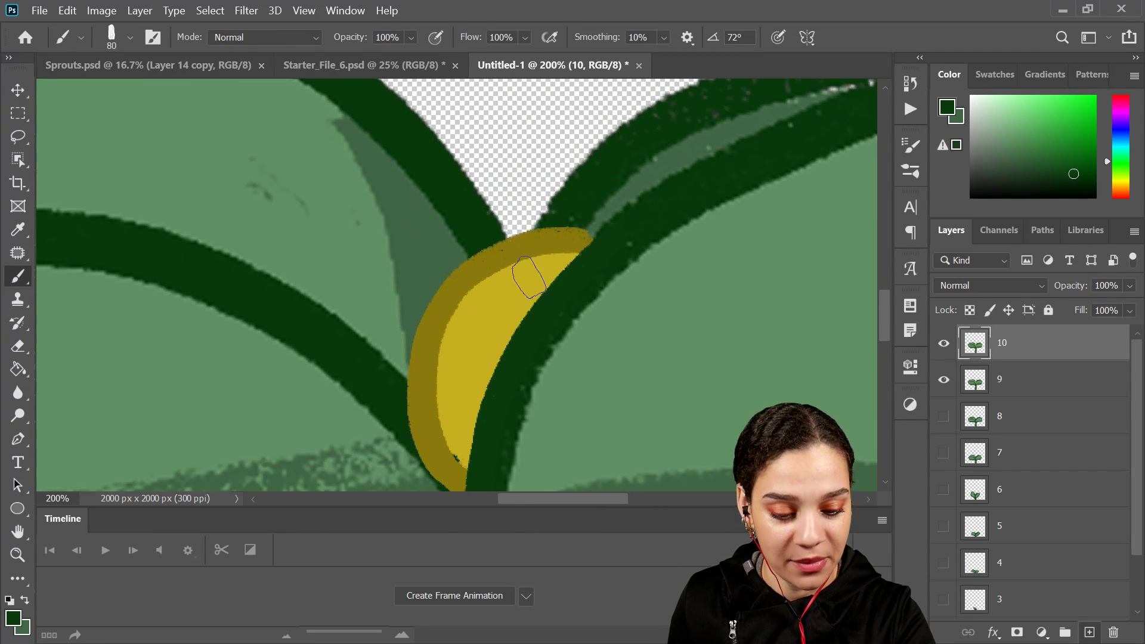
{"action": "left_click", "coordinate": [578, 236], "text": "alt"}
{"action": "mouse_move", "coordinate": [578, 242]}
{"action": "left_mouse_down"}
{"action": "mouse_move", "coordinate": [505, 254]}
{"action": "mouse_move", "coordinate": [452, 297]}
{"action": "mouse_move", "coordinate": [423, 374]}
{"action": "mouse_move", "coordinate": [435, 444]}
{"action": "left_mouse_up"}
{"action": "scroll", "coordinate": [506, 256], "scroll_direction": "down", "scroll_amount": 2}
{"action": "scroll", "coordinate": [506, 256], "scroll_direction": "left", "scroll_amount": 1}
{"action": "left_click_drag", "start_coordinate": [452, 303], "coordinate": [485, 385]}
{"action": "scroll", "coordinate": [543, 229], "scroll_direction": "up", "scroll_amount": 3}
{"action": "scroll", "coordinate": [543, 230], "scroll_direction": "right", "scroll_amount": 1}
{"action": "mouse_move", "coordinate": [553, 226]}
{"action": "left_mouse_down"}
{"action": "mouse_move", "coordinate": [430, 256]}
{"action": "mouse_move", "coordinate": [373, 388]}
{"action": "mouse_move", "coordinate": [452, 394]}
{"action": "left_mouse_up"}
{"action": "scroll", "coordinate": [512, 307], "scroll_direction": "down", "scroll_amount": 4}
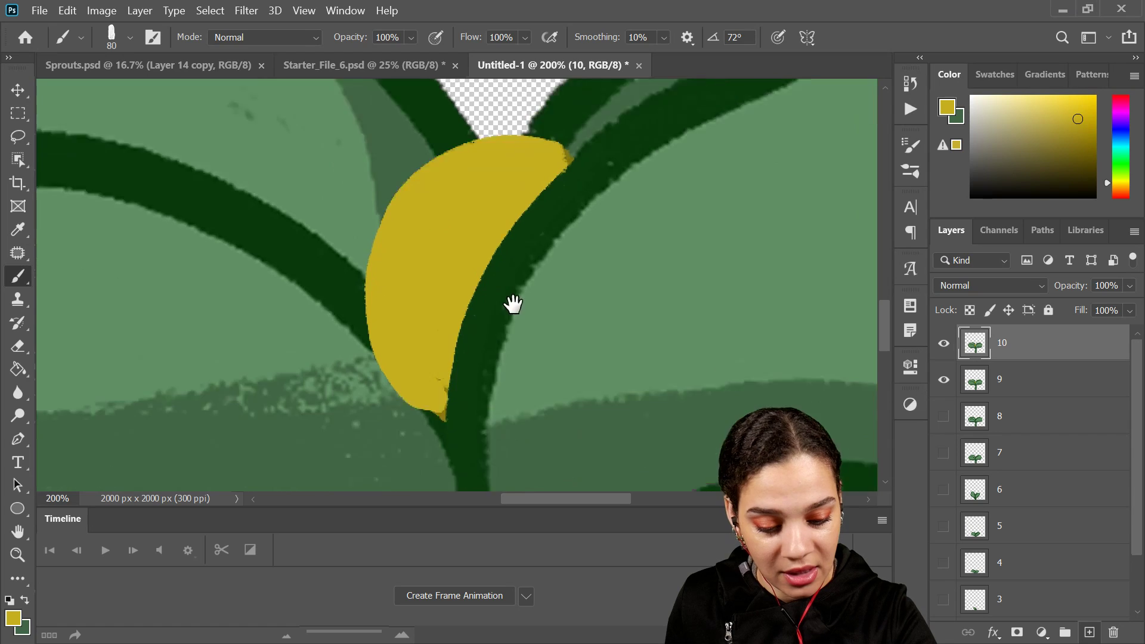
- Paint a new darker yellow outline around the curved outer edge of the enlarged bud on layer 10
{"action": "scroll", "coordinate": [511, 307], "scroll_direction": "left", "scroll_amount": 1}
{"action": "left_click", "coordinate": [458, 359], "text": "alt"}
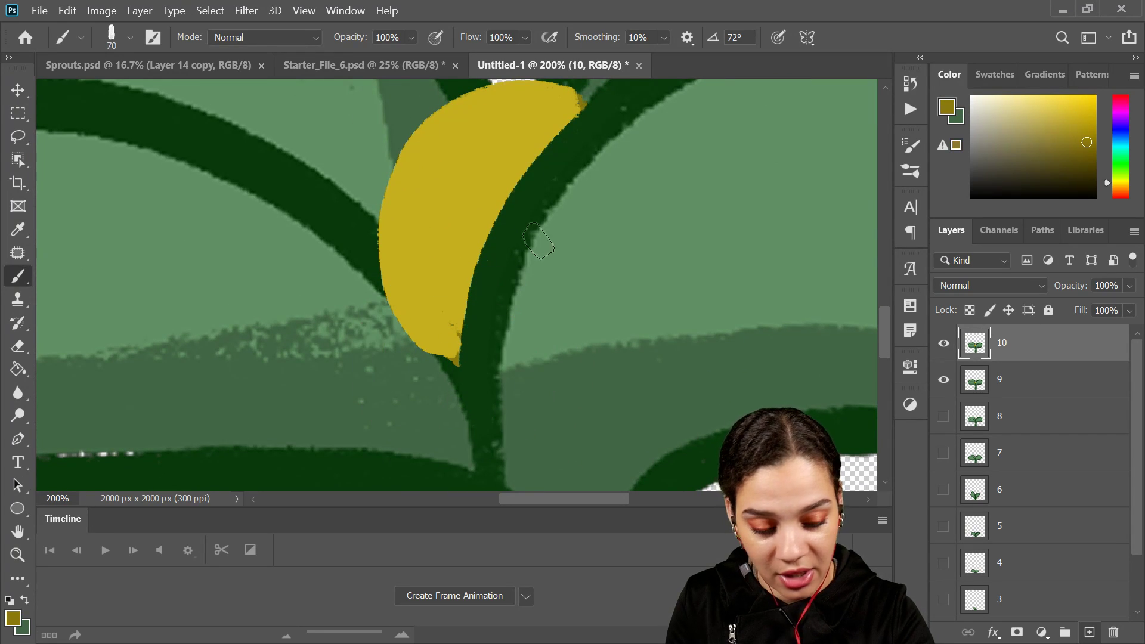
{"action": "key", "text": "ctrl+minus"}
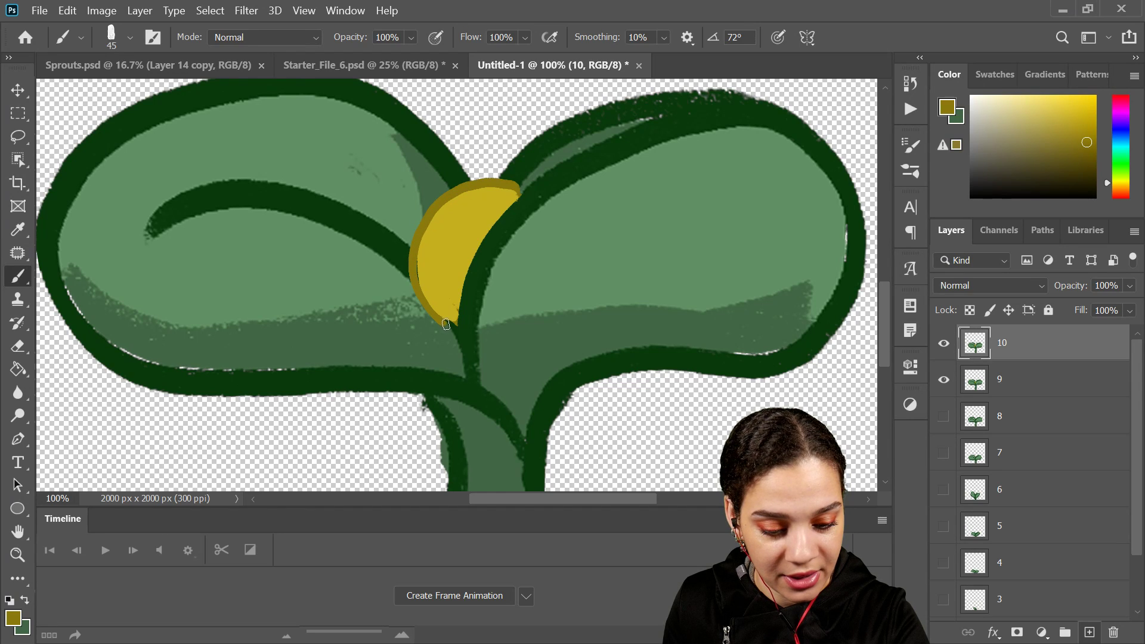
{"action": "key", "text": "ctrl+plus"}
{"action": "key", "text": "ctrl+plus"}
{"action": "left_click_drag", "start_coordinate": [526, 215], "coordinate": [483, 395]}
{"action": "mouse_move", "coordinate": [595, 188]}
{"action": "left_mouse_down"}
{"action": "mouse_move", "coordinate": [500, 174]}
{"action": "mouse_move", "coordinate": [411, 204]}
{"action": "mouse_move", "coordinate": [341, 266]}
{"action": "mouse_move", "coordinate": [293, 352]}
{"action": "mouse_move", "coordinate": [286, 471]}
{"action": "left_mouse_up"}
{"action": "left_click_drag", "start_coordinate": [383, 439], "coordinate": [451, 240]}
{"action": "mouse_move", "coordinate": [345, 206]}
{"action": "left_mouse_down"}
{"action": "mouse_move", "coordinate": [353, 283]}
{"action": "mouse_move", "coordinate": [453, 410]}
{"action": "left_mouse_up"}
{"action": "key", "text": "ctrl+z"}
{"action": "mouse_move", "coordinate": [330, 214]}
{"action": "left_mouse_down"}
{"action": "mouse_move", "coordinate": [349, 289]}
{"action": "mouse_move", "coordinate": [385, 356]}
{"action": "mouse_move", "coordinate": [432, 396]}
{"action": "mouse_move", "coordinate": [466, 393]}
{"action": "mouse_move", "coordinate": [475, 457]}
{"action": "mouse_move", "coordinate": [473, 389]}
{"action": "mouse_move", "coordinate": [476, 434]}
{"action": "left_mouse_up"}
- Extend the bud's yellow fill toward the right leaf and touch up its lower tip with the sampled darker yellow
{"action": "left_click", "coordinate": [476, 385], "text": "alt"}
{"action": "key", "text": "ctrl+0"}
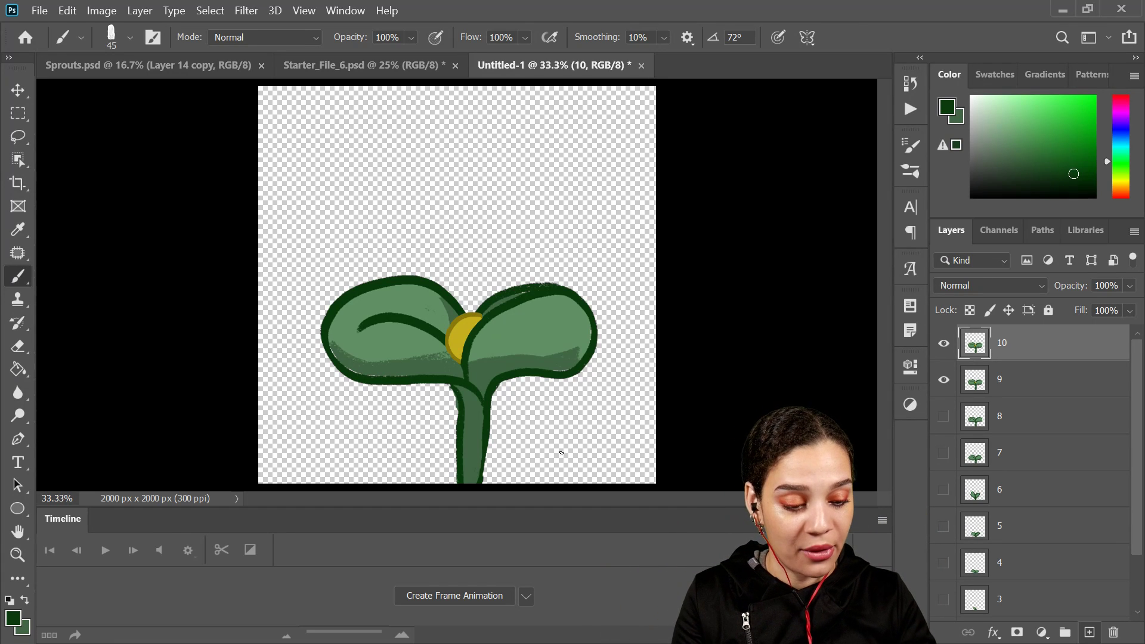
{"action": "key", "text": "ctrl+1"}
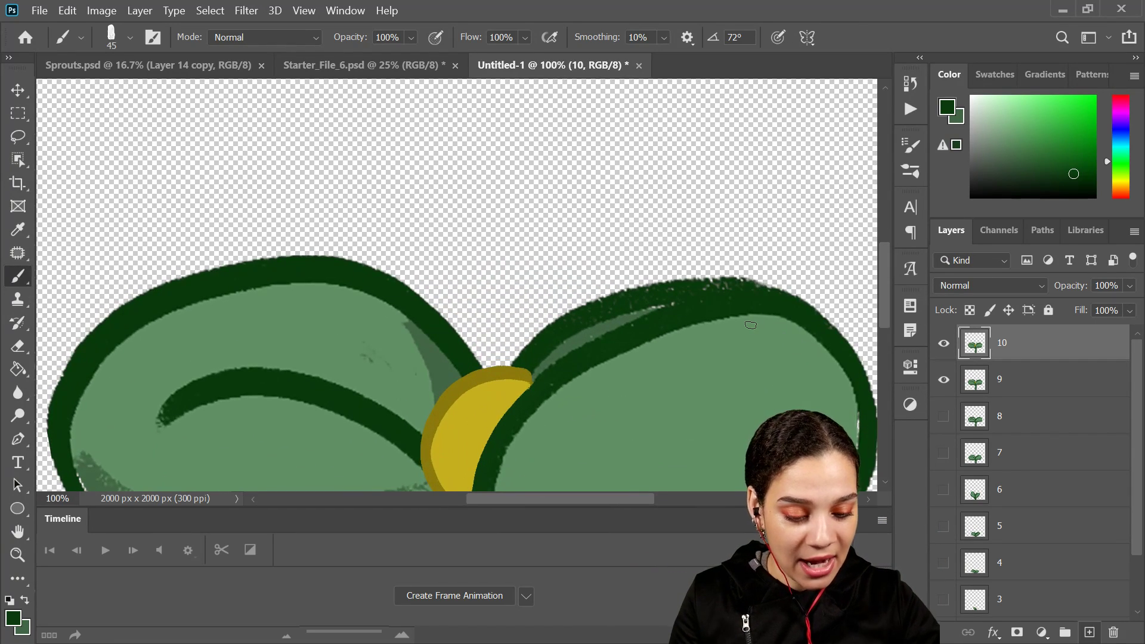
{"action": "key", "text": "ctrl+plus"}
{"action": "left_click_drag", "start_coordinate": [643, 452], "coordinate": [477, 196]}
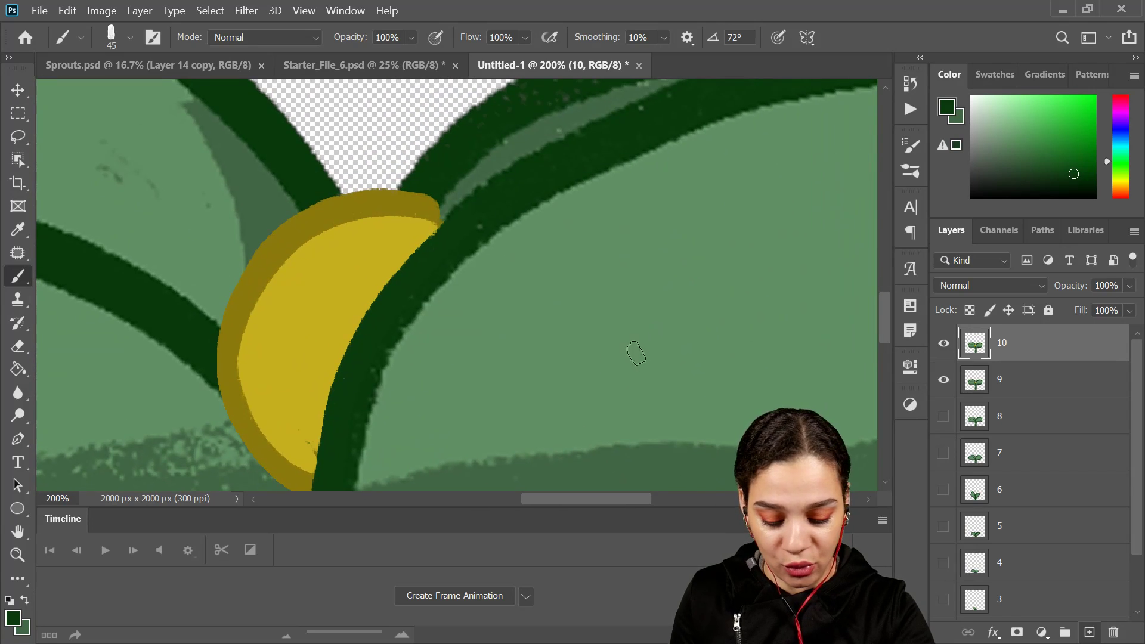
{"action": "key", "text": "ctrl+minus"}
{"action": "left_click", "coordinate": [427, 268], "text": "alt"}
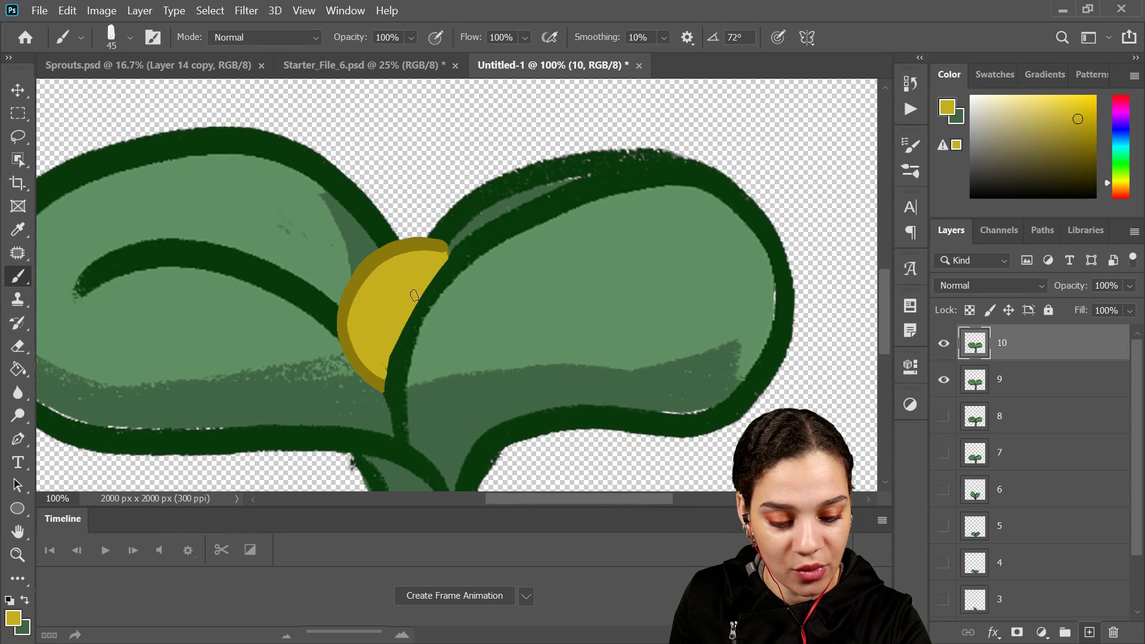
{"action": "left_click_drag", "start_coordinate": [390, 388], "coordinate": [409, 321]}
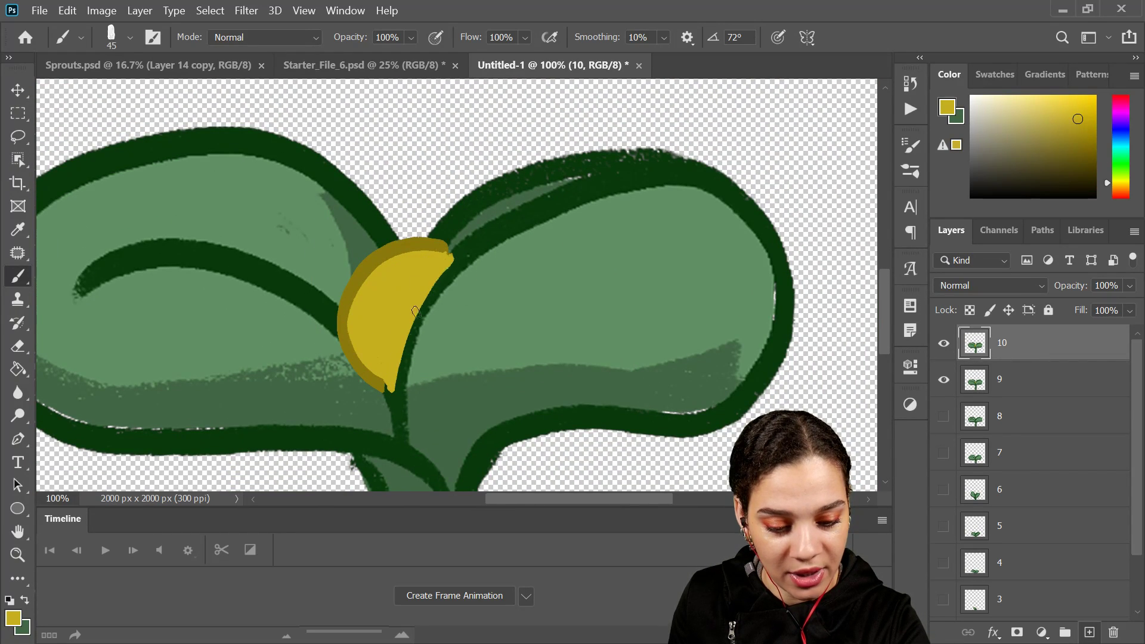
{"action": "left_click", "coordinate": [386, 398], "text": "alt"}
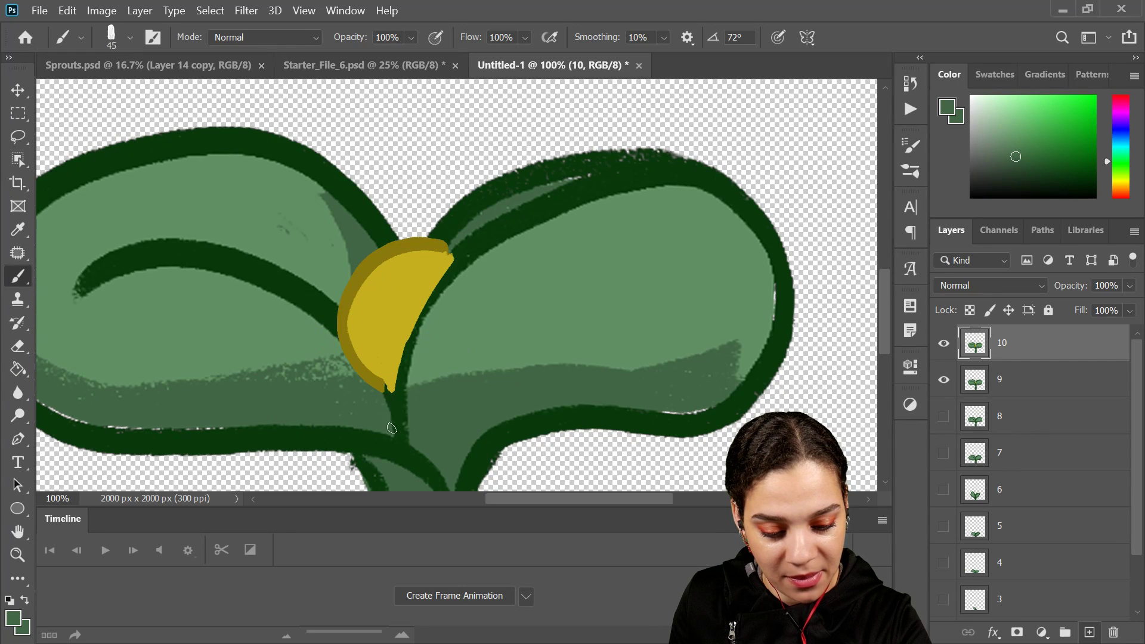
{"action": "left_click", "coordinate": [391, 381], "text": "alt"}
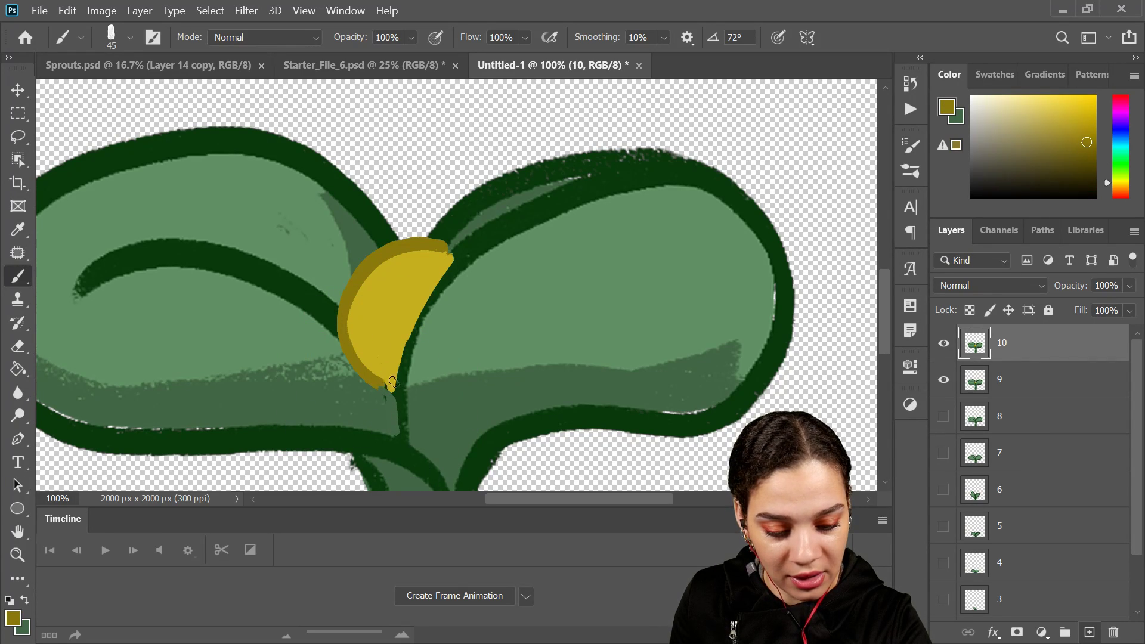
- Redraw the right leaf's inner edge farther from the bud in dark green with a 100 px brush
{"action": "left_click", "coordinate": [761, 196], "text": "alt"}
{"action": "mouse_move", "coordinate": [741, 211]}
{"action": "left_mouse_down"}
{"action": "mouse_move", "coordinate": [662, 194]}
{"action": "mouse_move", "coordinate": [506, 248]}
{"action": "mouse_move", "coordinate": [426, 390]}
{"action": "mouse_move", "coordinate": [423, 462]}
{"action": "left_mouse_up"}
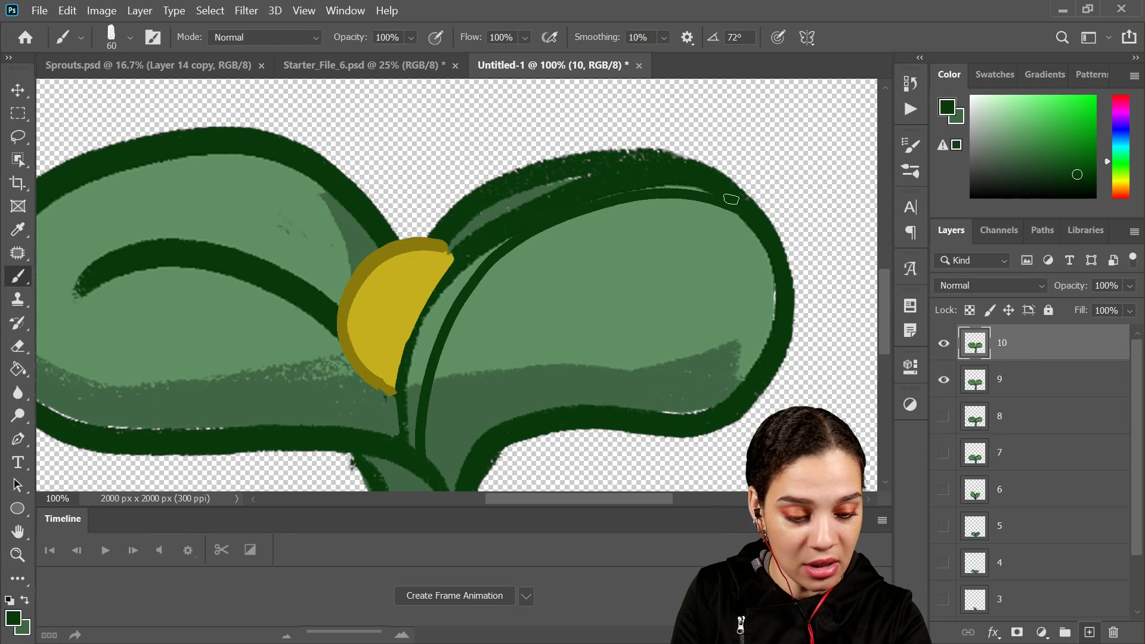
{"action": "key", "text": "bracketright"}
{"action": "mouse_move", "coordinate": [750, 209]}
{"action": "left_mouse_down"}
{"action": "mouse_move", "coordinate": [686, 196]}
{"action": "mouse_move", "coordinate": [471, 304]}
{"action": "mouse_move", "coordinate": [434, 446]}
{"action": "left_mouse_up"}
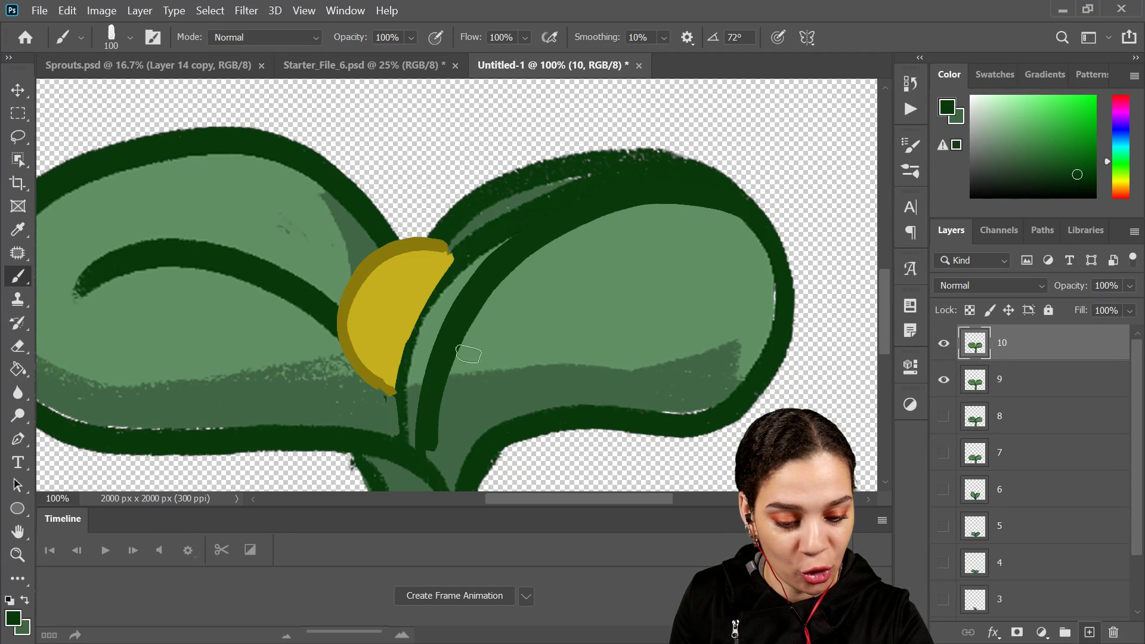
{"action": "key", "text": "ctrl+z"}
{"action": "mouse_move", "coordinate": [678, 195]}
{"action": "left_mouse_down"}
{"action": "mouse_move", "coordinate": [452, 320]}
{"action": "mouse_move", "coordinate": [426, 419]}
{"action": "left_mouse_up"}
- Fill the bud with yellow up to the redrawn leaf edge and extend its darker yellow outline at both ends
{"action": "left_click", "coordinate": [434, 288], "text": "alt"}
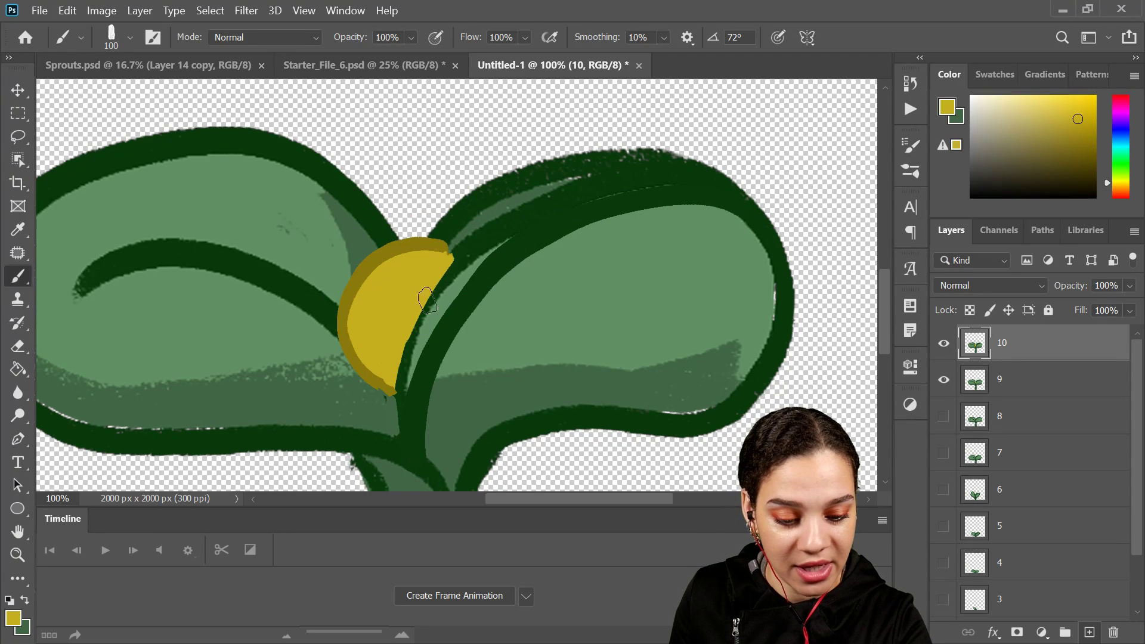
{"action": "mouse_move", "coordinate": [413, 316]}
{"action": "left_mouse_down"}
{"action": "mouse_move", "coordinate": [403, 381]}
{"action": "mouse_move", "coordinate": [468, 265]}
{"action": "left_mouse_up"}
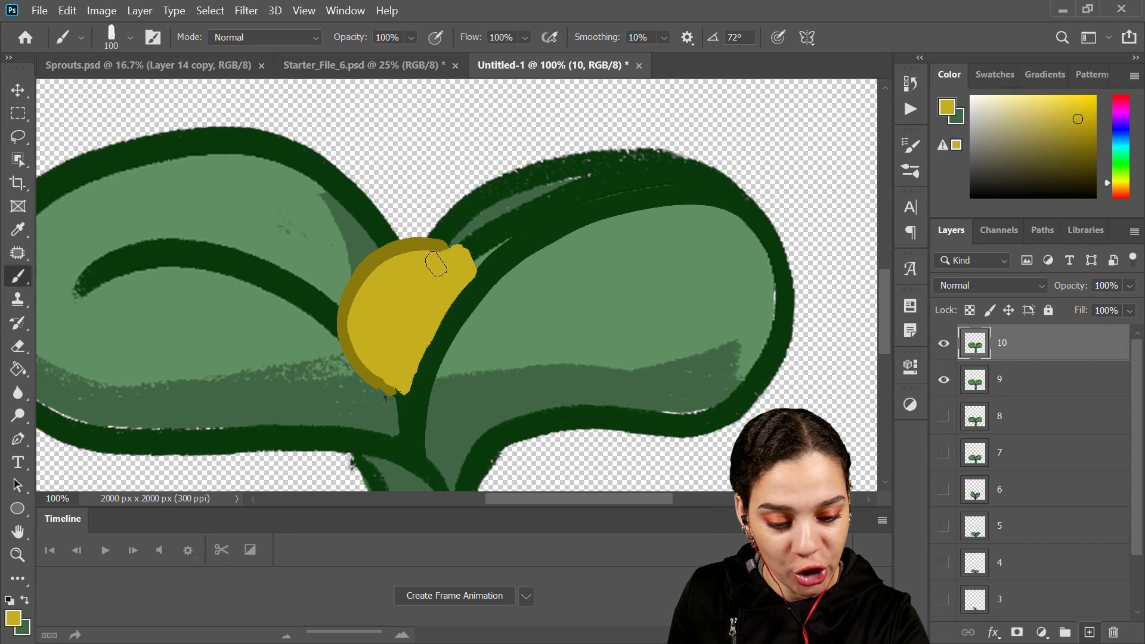
{"action": "left_click", "coordinate": [446, 249], "text": "alt"}
{"action": "left_click_drag", "start_coordinate": [471, 261], "coordinate": [474, 275]}
{"action": "left_click_drag", "start_coordinate": [384, 387], "coordinate": [397, 391]}
- Clean up the bud's lower tip and the adjoining leaf edge with the sampled darker yellow and greens
{"action": "left_click", "coordinate": [394, 403], "text": "alt"}
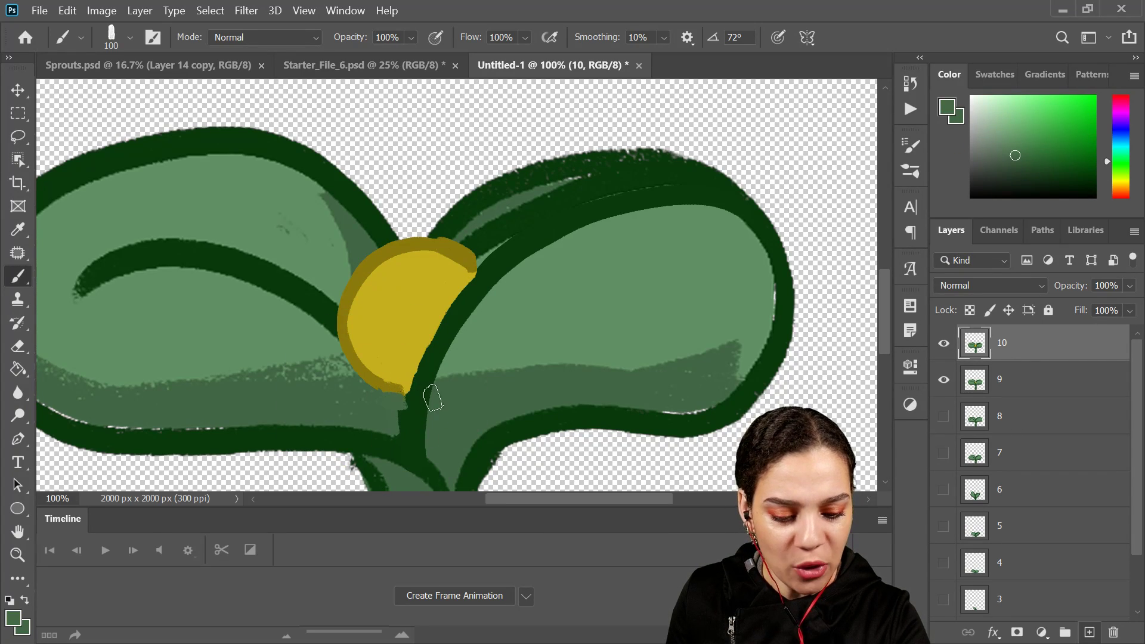
{"action": "left_click", "coordinate": [394, 405], "text": "alt"}
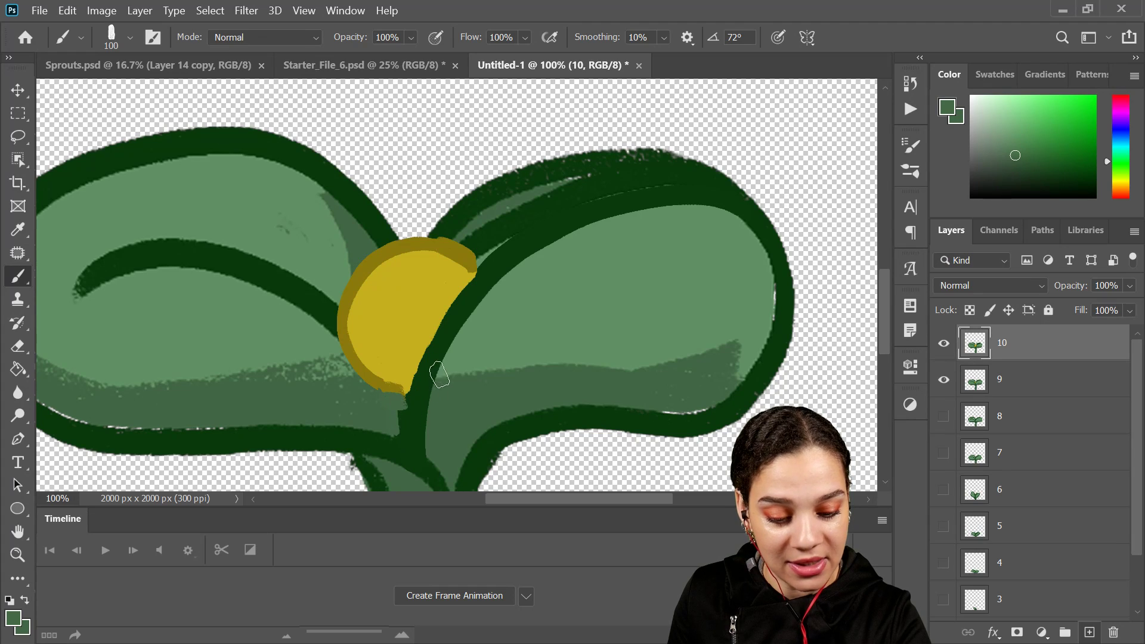
{"action": "left_click", "coordinate": [378, 385], "text": "alt"}
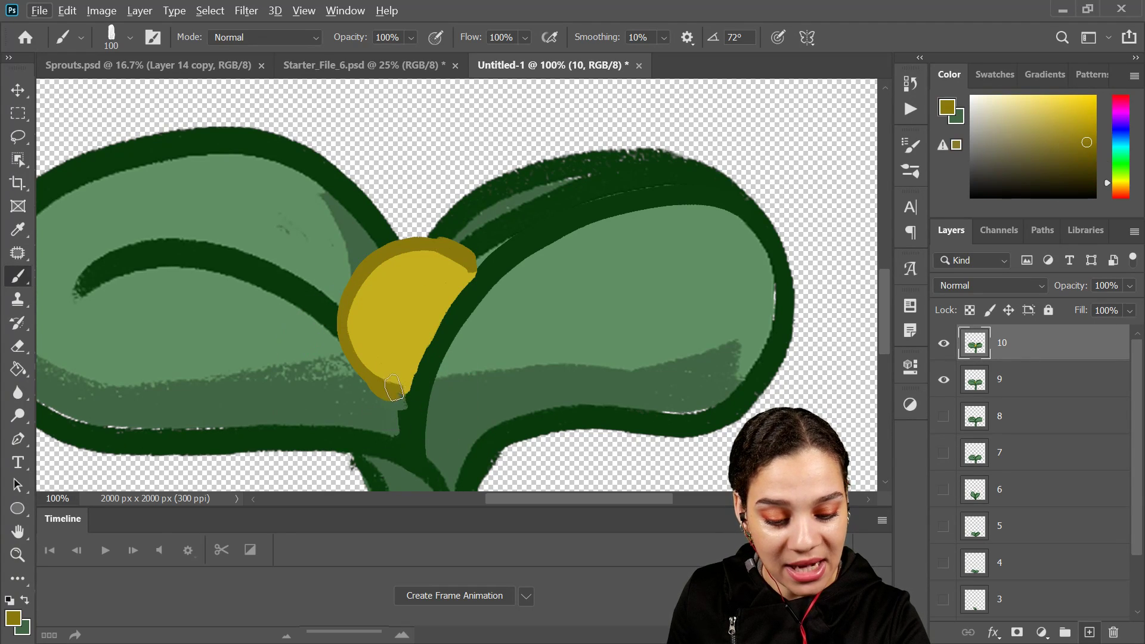
{"action": "left_click", "coordinate": [412, 394], "text": "alt"}
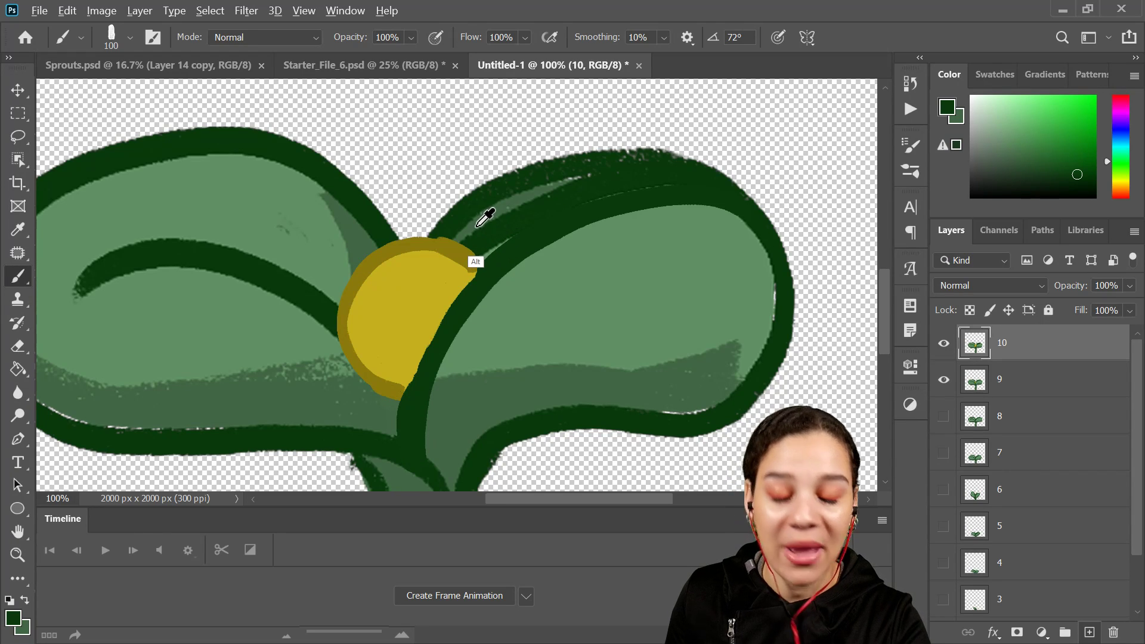
{"action": "left_click", "coordinate": [469, 259], "text": "alt"}
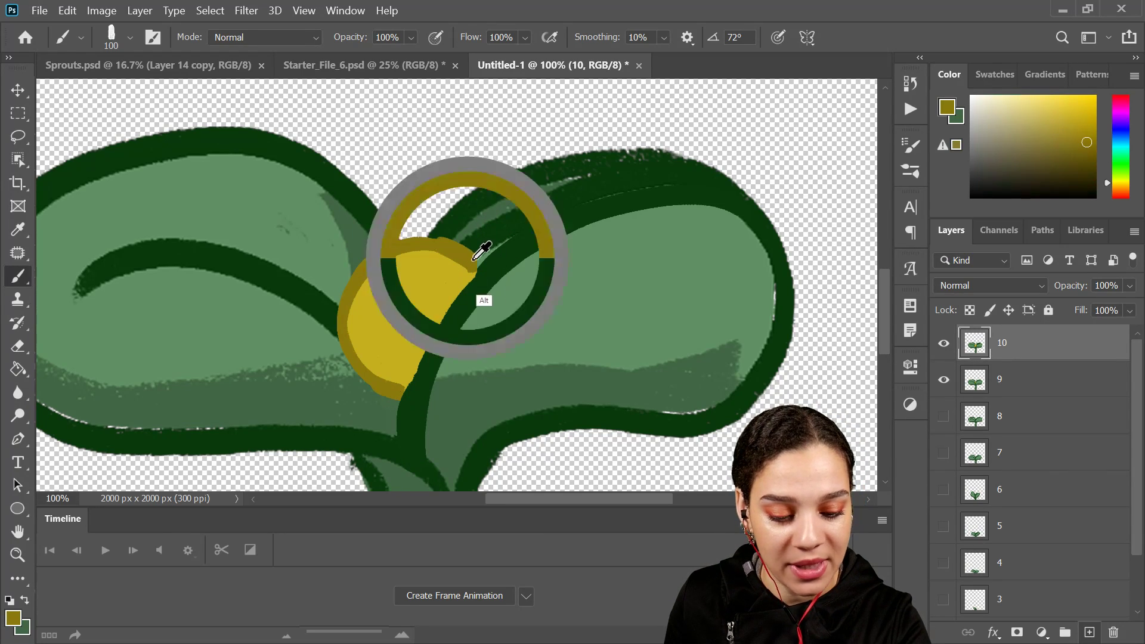
- Clean up the right leaf's inner edge beside the bud and paint shadow green over the old edge behind it
{"action": "left_click", "coordinate": [489, 275], "text": "alt"}
{"action": "mouse_move", "coordinate": [479, 274]}
{"action": "left_mouse_down"}
{"action": "mouse_move", "coordinate": [445, 322]}
{"action": "mouse_move", "coordinate": [425, 396]}
{"action": "left_mouse_up"}
{"action": "left_click", "coordinate": [485, 211], "text": "alt"}
{"action": "mouse_move", "coordinate": [459, 235]}
{"action": "left_mouse_down"}
{"action": "mouse_move", "coordinate": [492, 243]}
{"action": "mouse_move", "coordinate": [479, 243]}
{"action": "mouse_move", "coordinate": [540, 197]}
{"action": "mouse_move", "coordinate": [480, 247]}
{"action": "mouse_move", "coordinate": [550, 202]}
{"action": "mouse_move", "coordinate": [486, 250]}
{"action": "mouse_move", "coordinate": [611, 176]}
{"action": "mouse_move", "coordinate": [524, 214]}
{"action": "mouse_move", "coordinate": [570, 187]}
{"action": "mouse_move", "coordinate": [613, 186]}
{"action": "mouse_move", "coordinate": [501, 231]}
{"action": "mouse_move", "coordinate": [663, 173]}
{"action": "mouse_move", "coordinate": [538, 209]}
{"action": "mouse_move", "coordinate": [604, 188]}
{"action": "mouse_move", "coordinate": [663, 193]}
{"action": "mouse_move", "coordinate": [574, 188]}
{"action": "mouse_move", "coordinate": [690, 187]}
{"action": "left_mouse_up"}
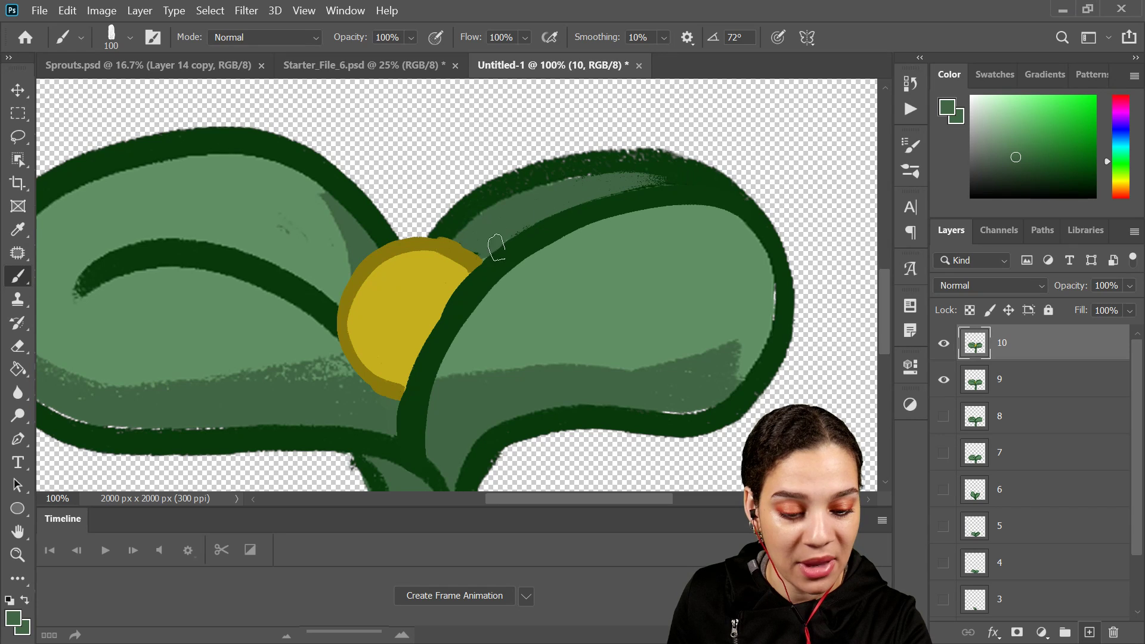
- Reshape the left leaf's lower edge into a fuller downward curve, extending its dark outline and shadow green shading
{"action": "key", "text": "ctrl+minus"}
{"action": "key", "text": "ctrl+minus"}
{"action": "key", "text": "ctrl+minus"}
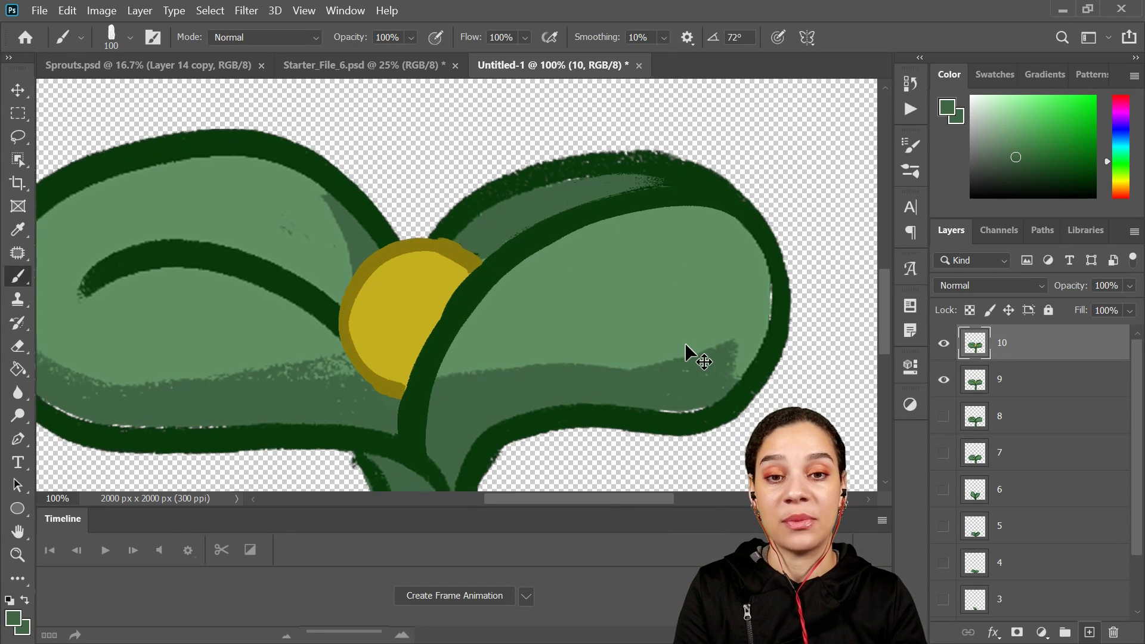
{"action": "key", "text": "ctrl+plus"}
{"action": "key", "text": "ctrl+plus"}
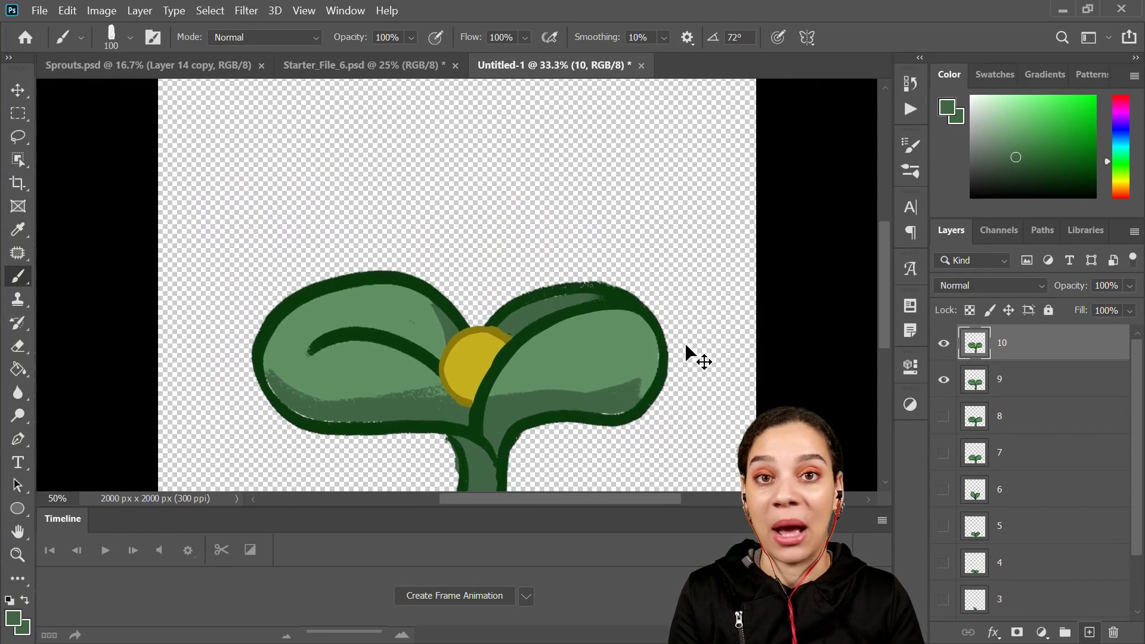
{"action": "left_click_drag", "start_coordinate": [424, 322], "coordinate": [544, 174]}
{"action": "mouse_move", "coordinate": [362, 304]}
{"action": "left_mouse_down"}
{"action": "mouse_move", "coordinate": [348, 285]}
{"action": "mouse_move", "coordinate": [371, 324]}
{"action": "mouse_move", "coordinate": [406, 344]}
{"action": "mouse_move", "coordinate": [613, 355]}
{"action": "mouse_move", "coordinate": [642, 398]}
{"action": "mouse_move", "coordinate": [642, 376]}
{"action": "mouse_move", "coordinate": [617, 365]}
{"action": "mouse_move", "coordinate": [390, 344]}
{"action": "mouse_move", "coordinate": [347, 299]}
{"action": "mouse_move", "coordinate": [336, 265]}
{"action": "mouse_move", "coordinate": [353, 328]}
{"action": "mouse_move", "coordinate": [386, 355]}
{"action": "mouse_move", "coordinate": [466, 365]}
{"action": "mouse_move", "coordinate": [563, 354]}
{"action": "mouse_move", "coordinate": [615, 356]}
{"action": "left_mouse_up"}
{"action": "left_click", "coordinate": [636, 395], "text": "alt"}
{"action": "key", "text": "ctrl+z"}
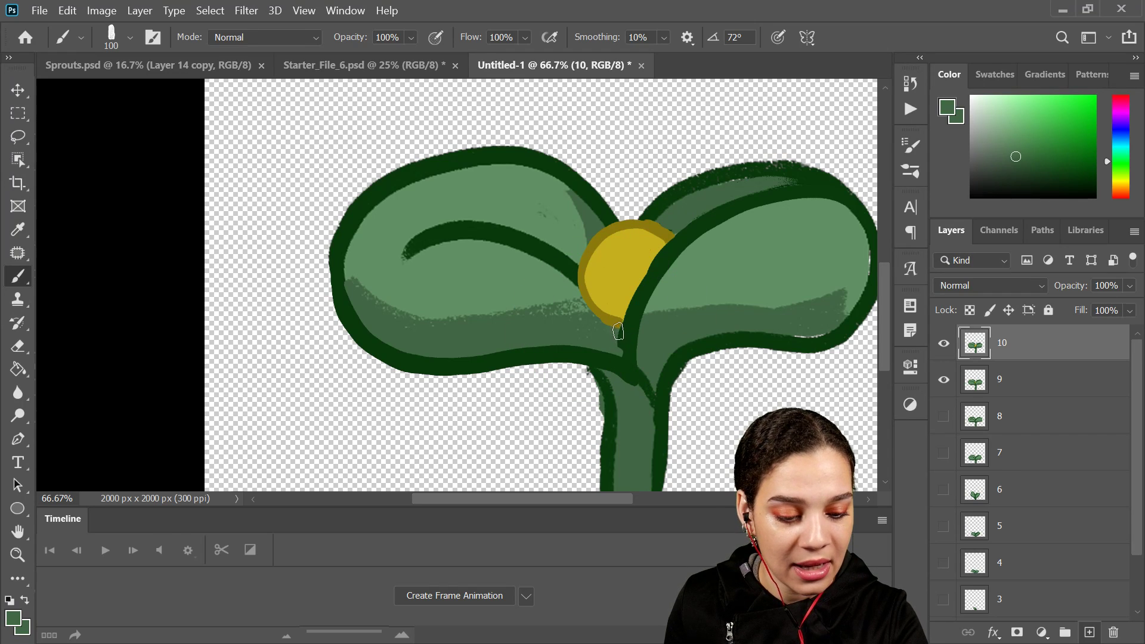
- Touch up the dark green outline below the bud where the leaves join the stem
{"action": "left_click", "coordinate": [633, 335], "text": "alt"}
{"action": "left_click", "coordinate": [638, 331], "text": "alt"}
{"action": "left_click_drag", "start_coordinate": [626, 357], "coordinate": [649, 388]}
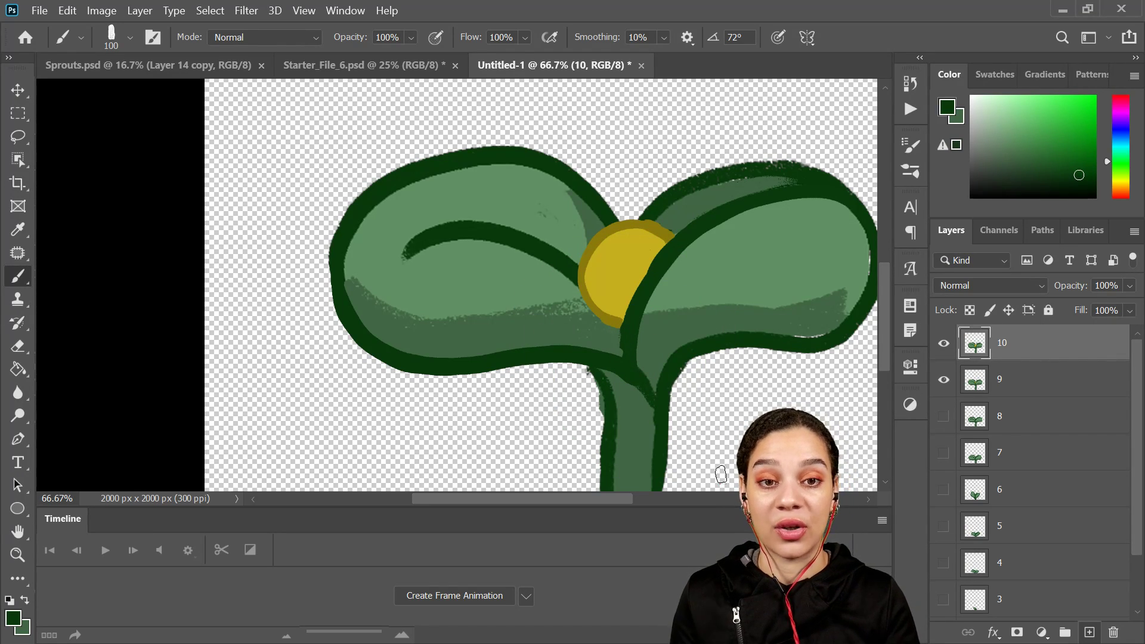
{"action": "key", "text": "ctrl+minus"}
{"action": "key", "text": "ctrl+minus"}
{"action": "key", "text": "ctrl+minus"}
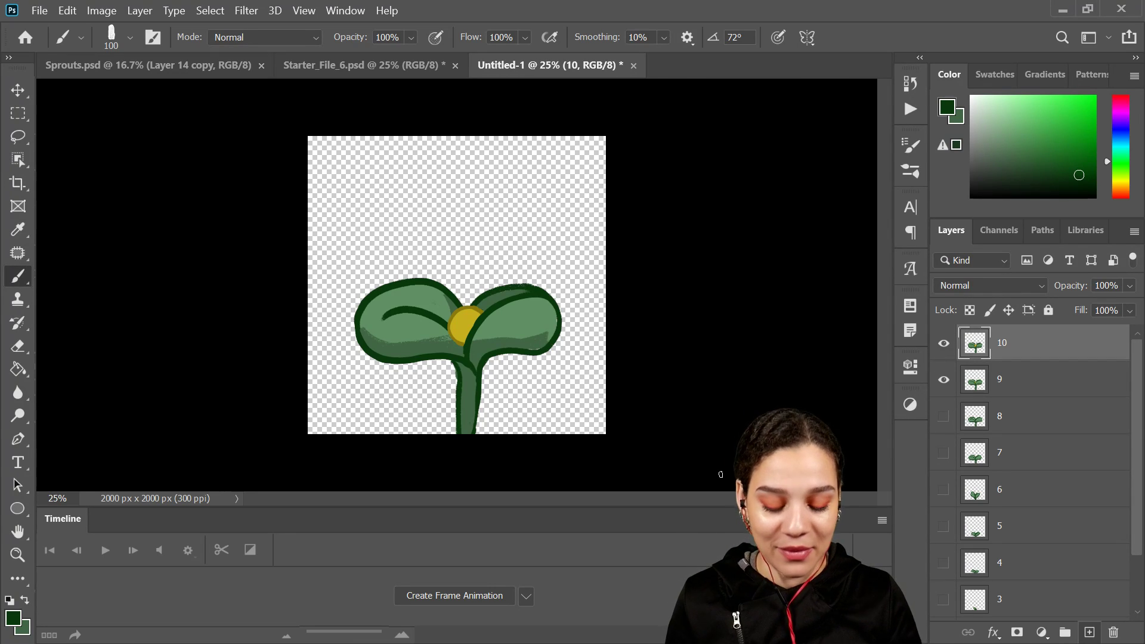
{"action": "key", "text": "ctrl+minus"}
{"action": "key", "text": "ctrl+plus"}
{"action": "key", "text": "ctrl+plus"}
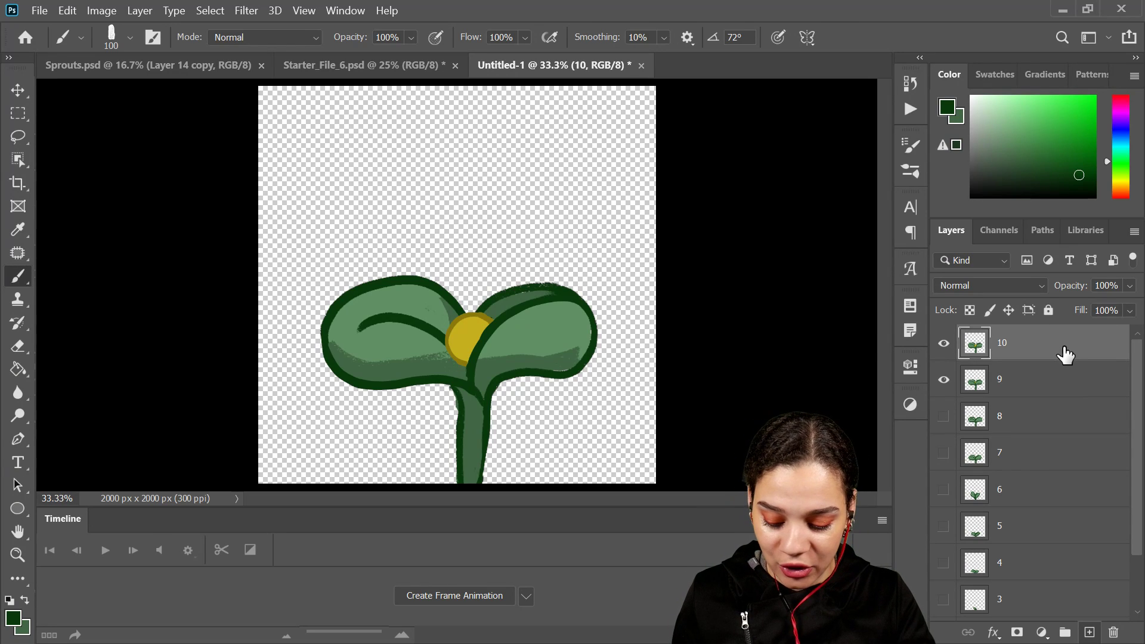
- Duplicate layer 10 and rename the copy 11
{"action": "key", "text": "ctrl+j"}
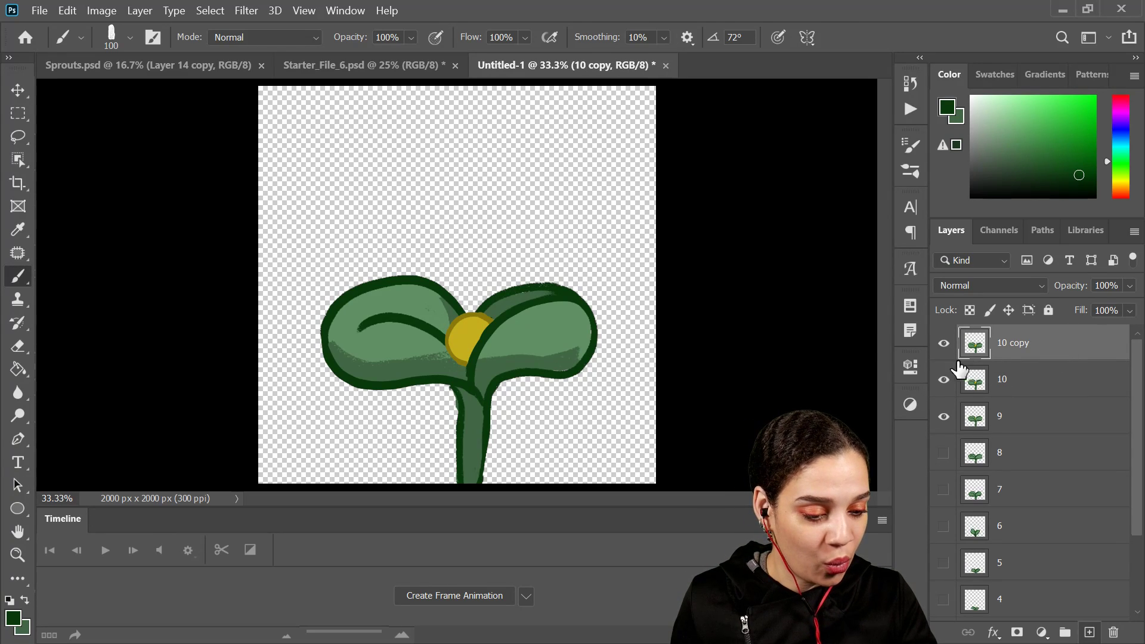
{"action": "double_click", "coordinate": [1025, 345]}
{"action": "type", "text": "11"}
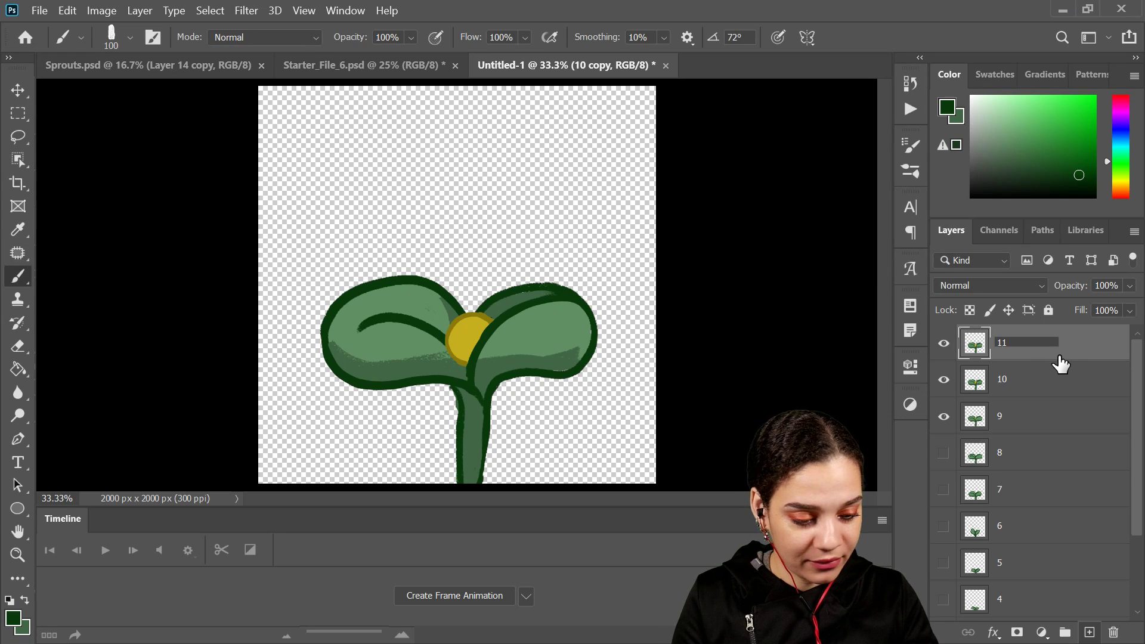
{"action": "key", "text": "Return"}
- Extend the bud on layer 11 over the right leaf's edge in yellow and lengthen its darker yellow outline
{"action": "key", "text": "ctrl+plus"}
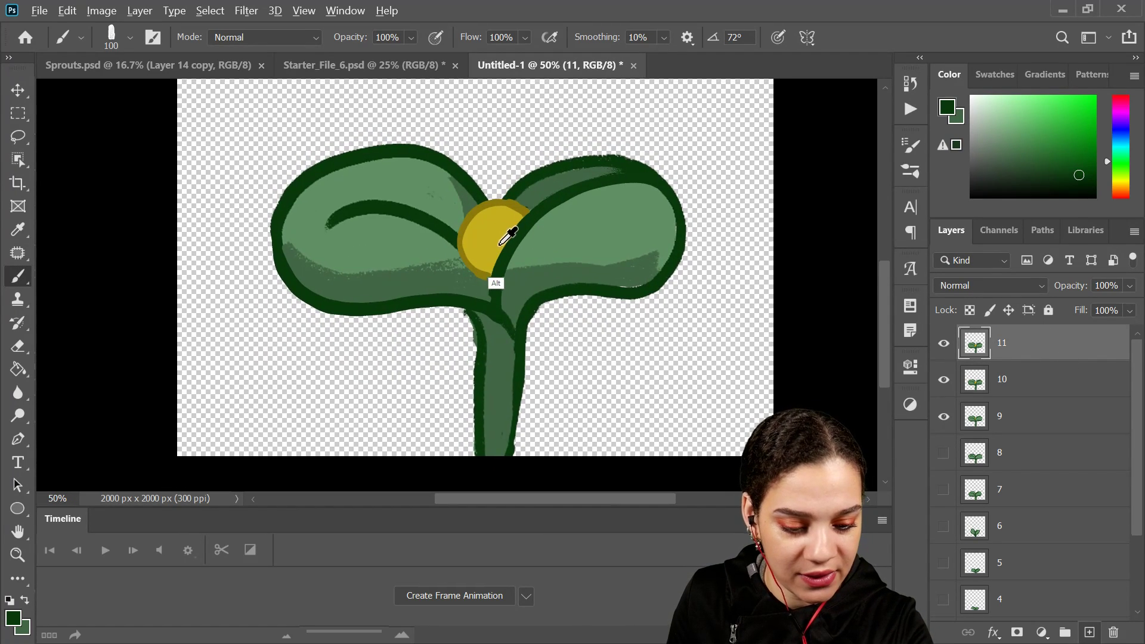
{"action": "left_click", "coordinate": [500, 244], "text": "alt"}
{"action": "left_click_drag", "start_coordinate": [523, 245], "coordinate": [504, 262]}
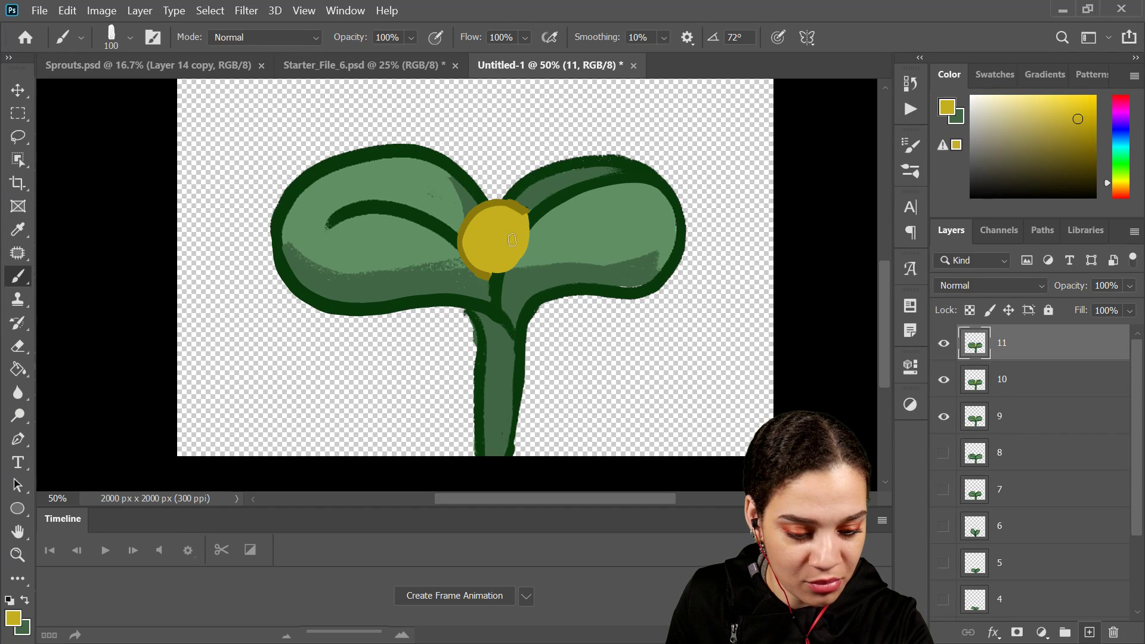
{"action": "left_click", "coordinate": [528, 217], "text": "alt"}
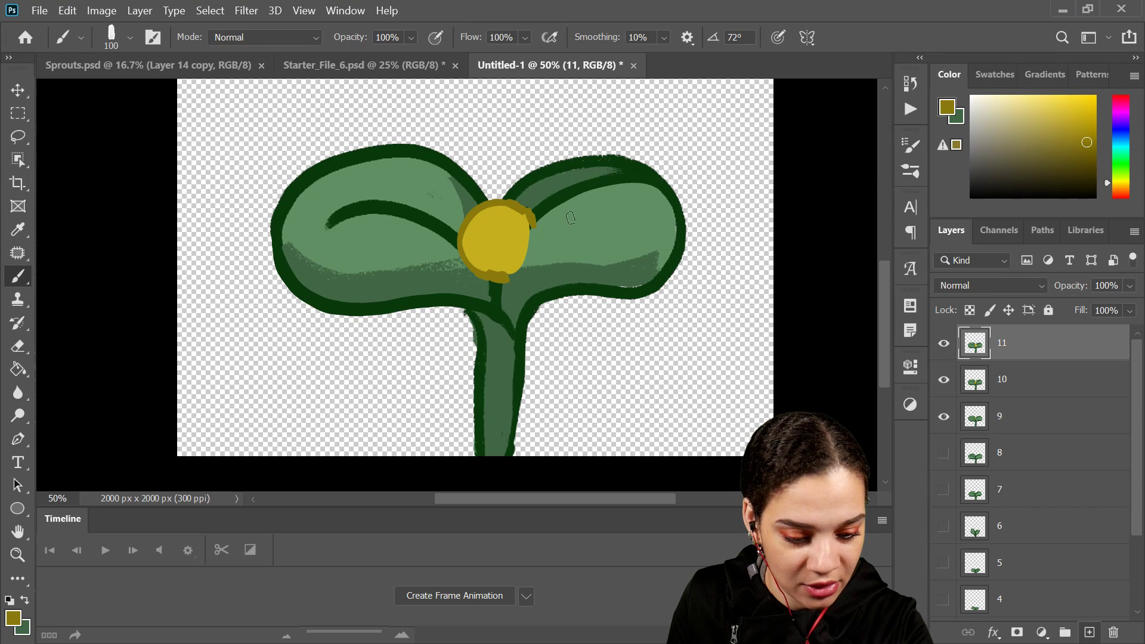
- Redraw the right leaf's fold on layer 11 as a lower dark green curve down to the stem and fill above it with shadow green
{"action": "left_click", "coordinate": [655, 170], "text": "alt"}
{"action": "mouse_move", "coordinate": [650, 178]}
{"action": "left_mouse_down"}
{"action": "mouse_move", "coordinate": [543, 222]}
{"action": "mouse_move", "coordinate": [501, 285]}
{"action": "left_mouse_up"}
{"action": "key", "text": "ctrl+z"}
{"action": "mouse_move", "coordinate": [656, 179]}
{"action": "left_mouse_down"}
{"action": "mouse_move", "coordinate": [593, 200]}
{"action": "mouse_move", "coordinate": [528, 251]}
{"action": "mouse_move", "coordinate": [498, 311]}
{"action": "left_mouse_up"}
{"action": "left_click", "coordinate": [536, 207], "text": "alt"}
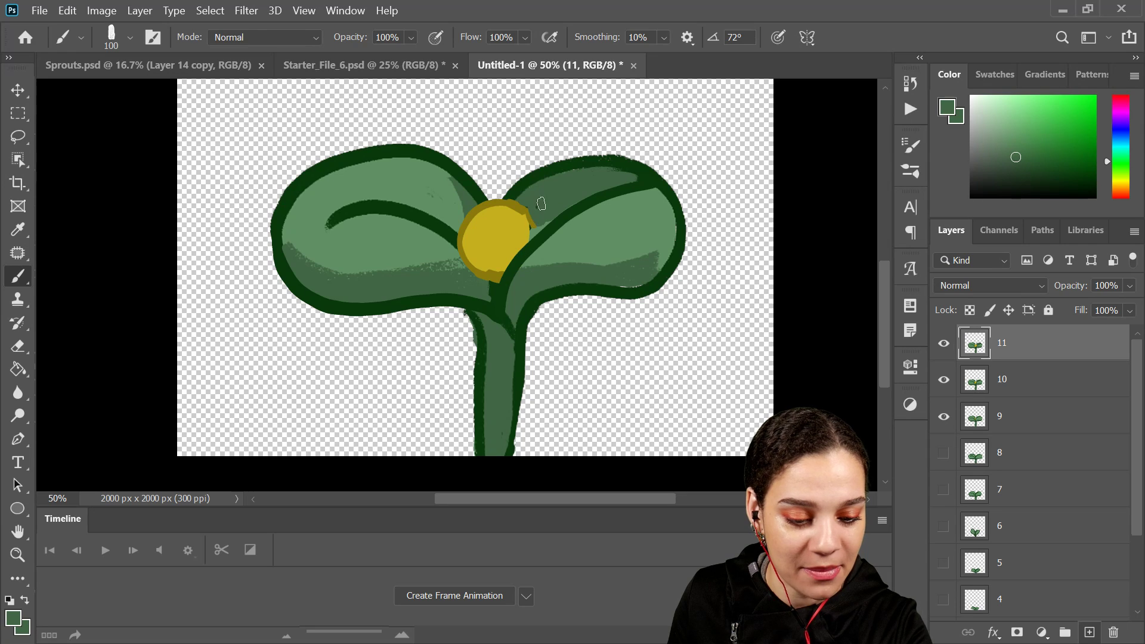
- Extend the bud's yellow fill and darker yellow outline to the right leaf's new fold, touching up the surrounding greens
{"action": "left_click", "coordinate": [521, 215], "text": "alt"}
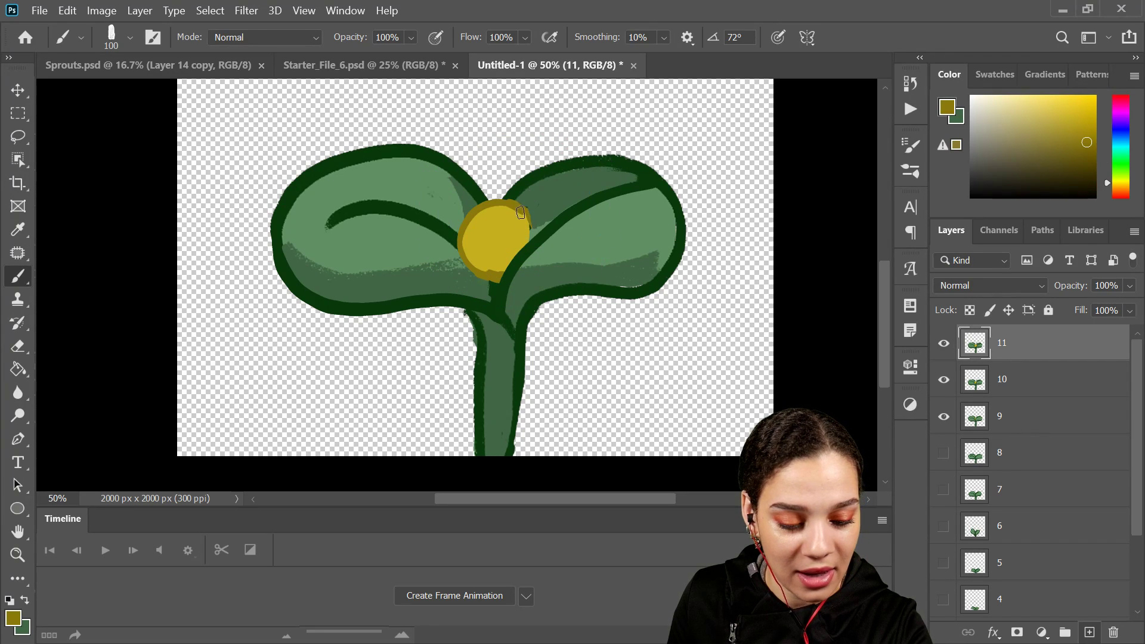
{"action": "left_click", "coordinate": [529, 232], "text": "alt"}
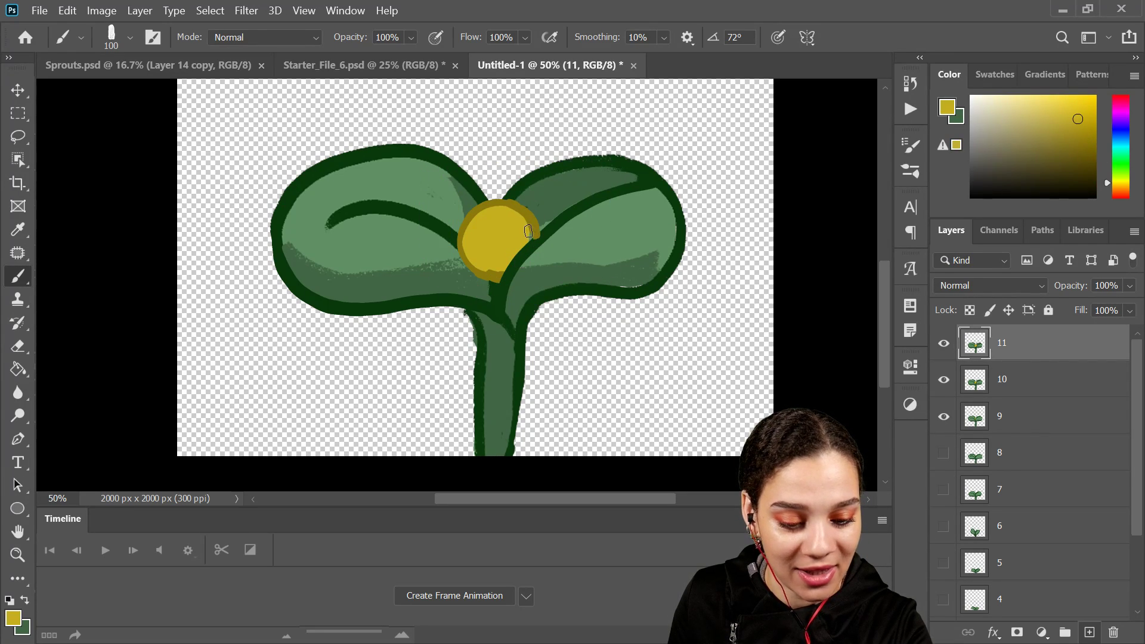
{"action": "left_click", "coordinate": [487, 284], "text": "alt"}
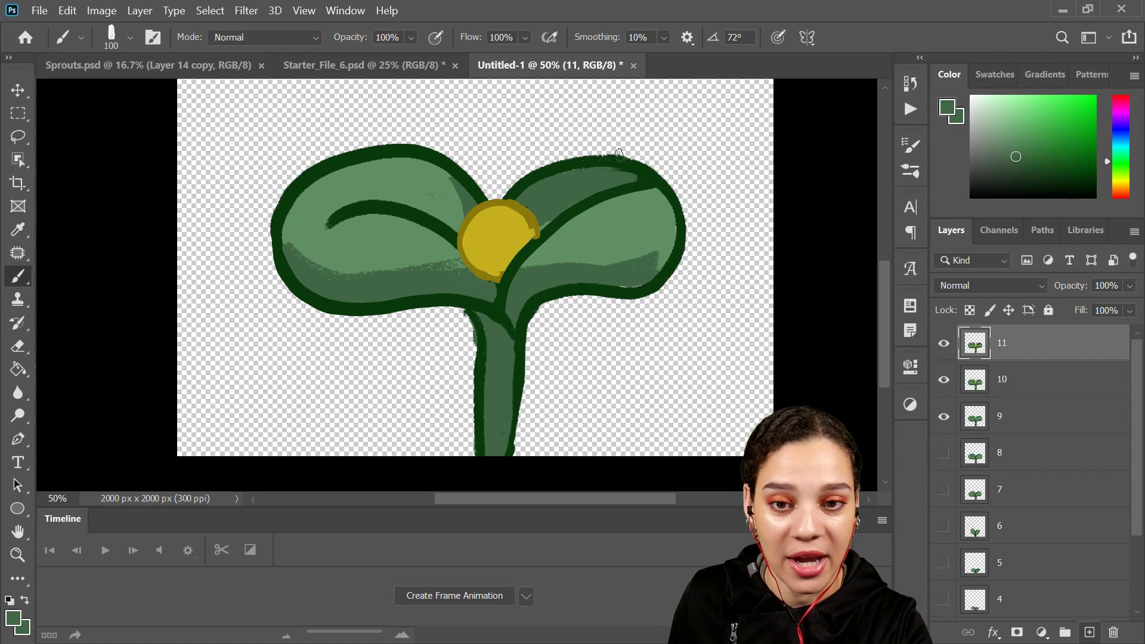
{"action": "left_click", "coordinate": [528, 225], "text": "alt"}
{"action": "left_click", "coordinate": [545, 230], "text": "alt"}
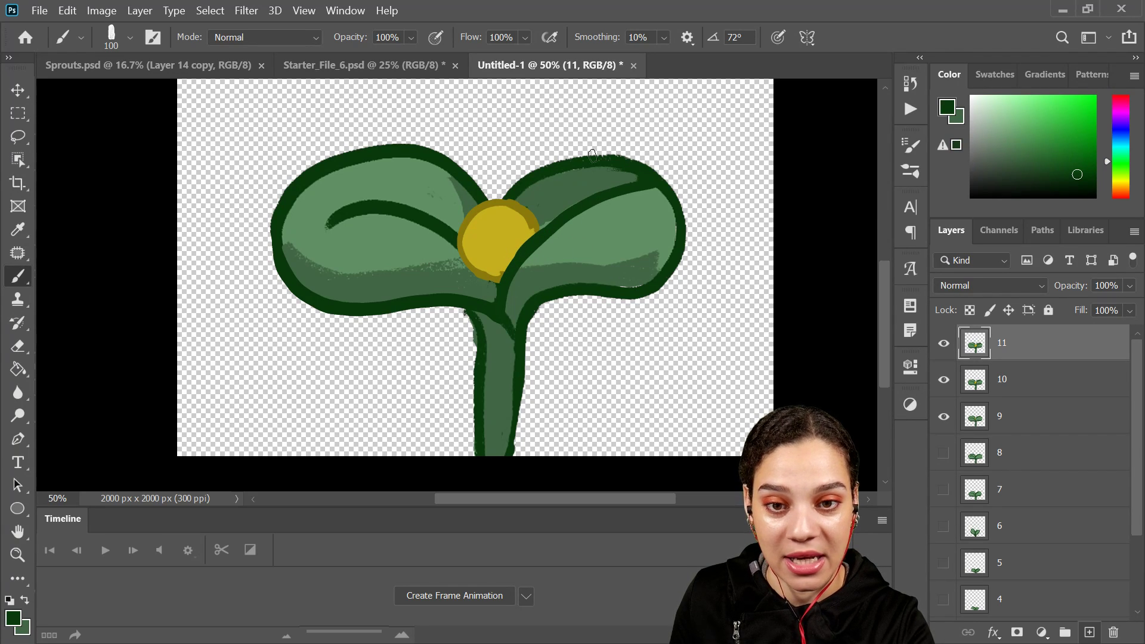
{"action": "left_click", "coordinate": [533, 225], "text": "alt"}
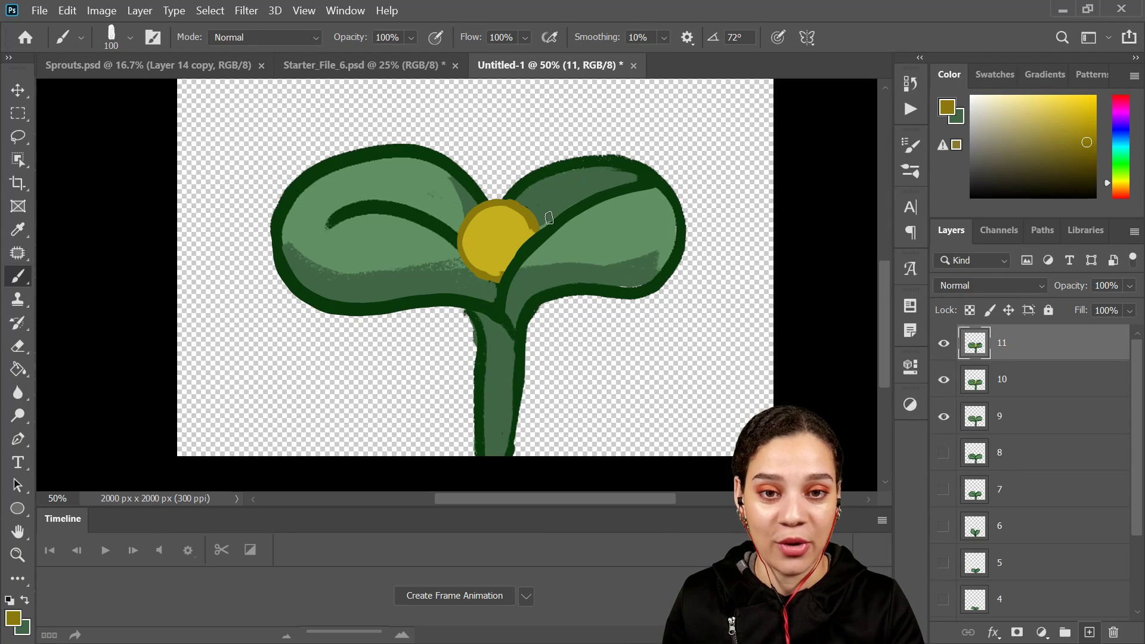
{"action": "left_click", "coordinate": [638, 177], "text": "alt"}
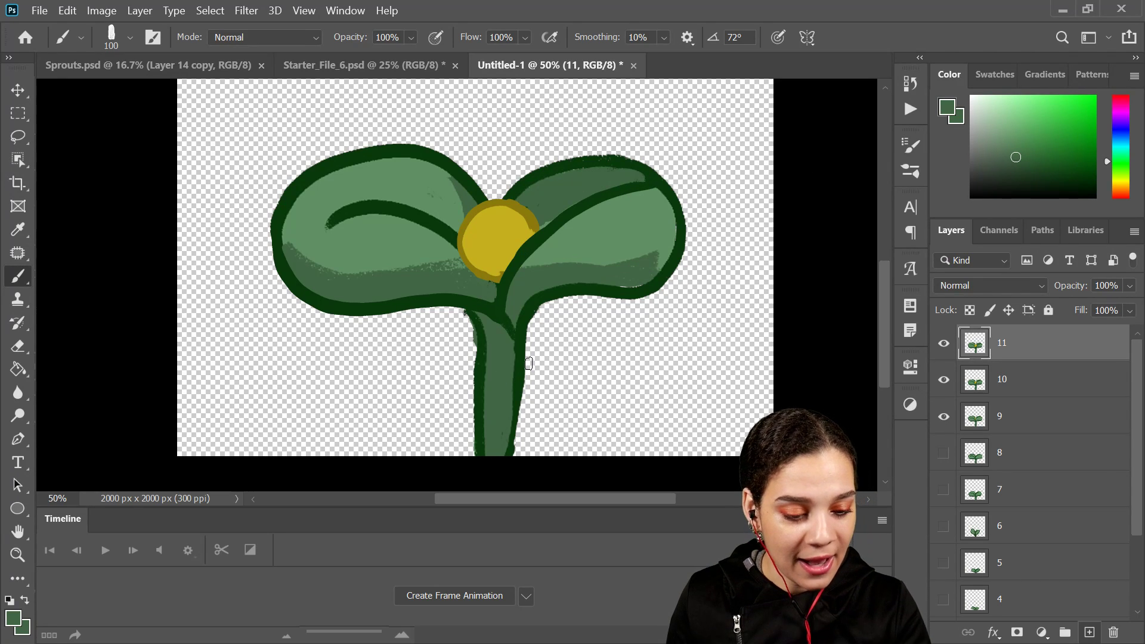
- Duplicate layer 11 and rename the copy 12
{"action": "key", "text": "ctrl+j"}
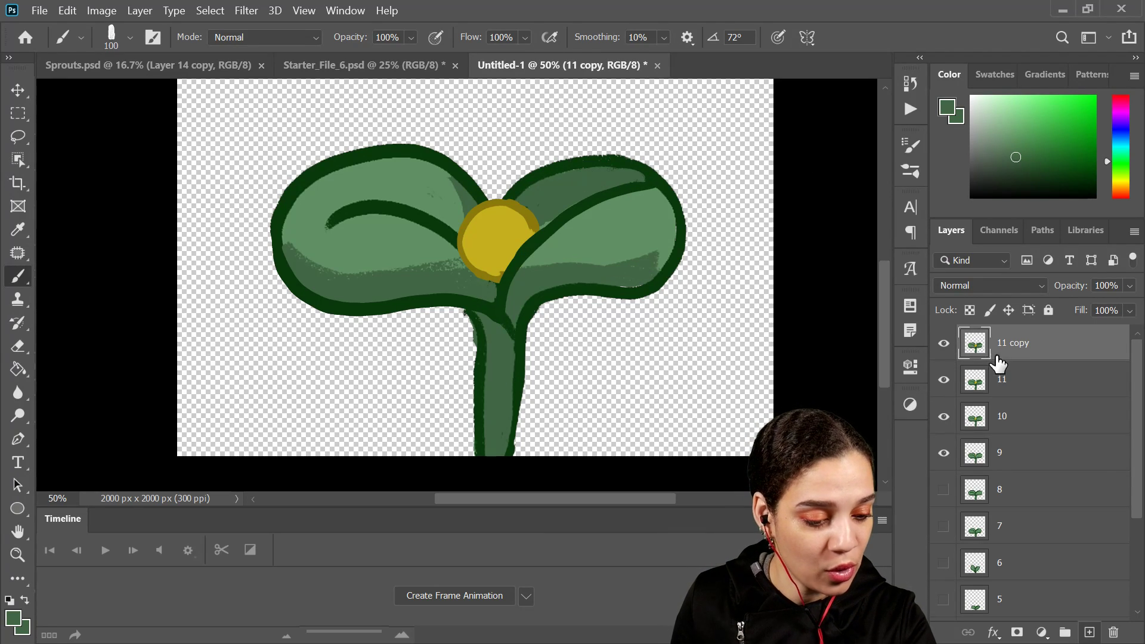
{"action": "double_click", "coordinate": [1018, 344]}
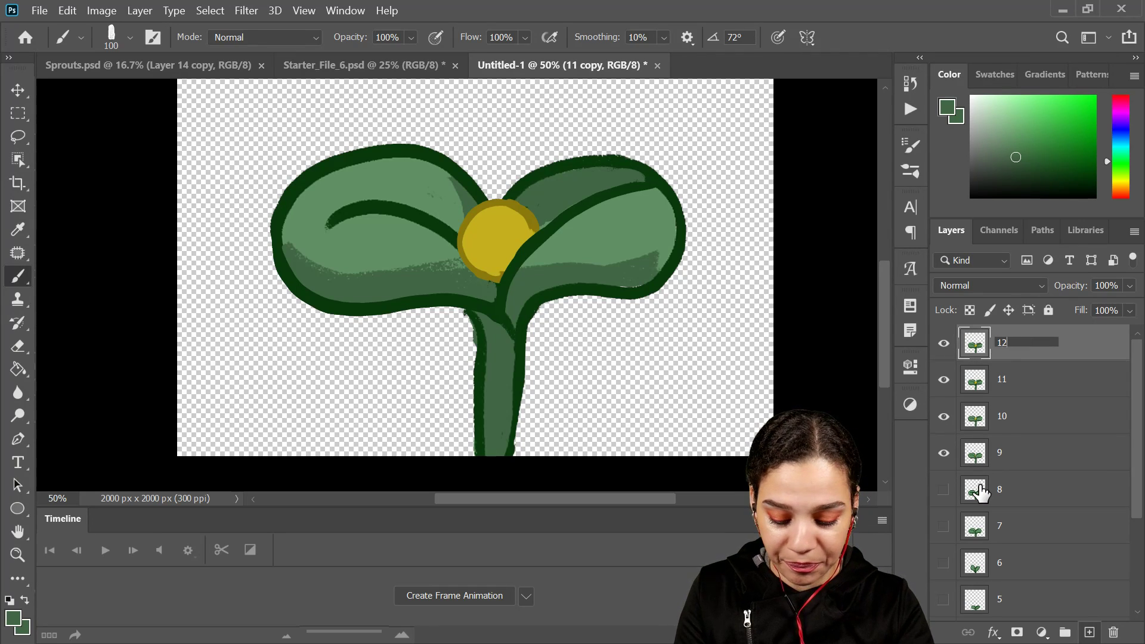
- Draw a lower dark green fold line on layer 12 from the right leaf's outer edge down to the stem junction
{"action": "left_click", "coordinate": [633, 184], "text": "alt"}
{"action": "mouse_move", "coordinate": [676, 205]}
{"action": "left_mouse_down"}
{"action": "mouse_move", "coordinate": [570, 234]}
{"action": "mouse_move", "coordinate": [511, 298]}
{"action": "left_mouse_up"}
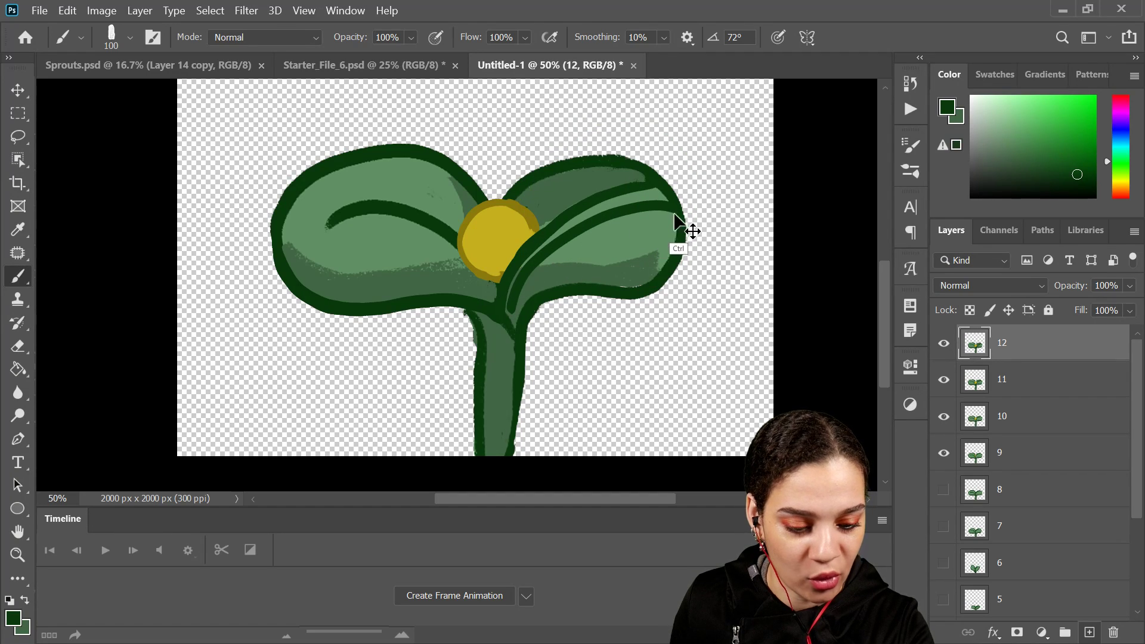
{"action": "key", "text": "ctrl+z"}
{"action": "mouse_move", "coordinate": [678, 210]}
{"action": "left_mouse_down"}
{"action": "mouse_move", "coordinate": [607, 205]}
{"action": "mouse_move", "coordinate": [493, 304]}
{"action": "left_mouse_up"}
{"action": "key", "text": "ctrl+z"}
{"action": "mouse_move", "coordinate": [678, 207]}
{"action": "left_mouse_down"}
{"action": "mouse_move", "coordinate": [570, 221]}
{"action": "mouse_move", "coordinate": [500, 309]}
{"action": "left_mouse_up"}
{"action": "key", "text": "ctrl+z"}
{"action": "mouse_move", "coordinate": [663, 212]}
{"action": "left_mouse_down"}
{"action": "mouse_move", "coordinate": [533, 255]}
{"action": "mouse_move", "coordinate": [497, 312]}
{"action": "left_mouse_up"}
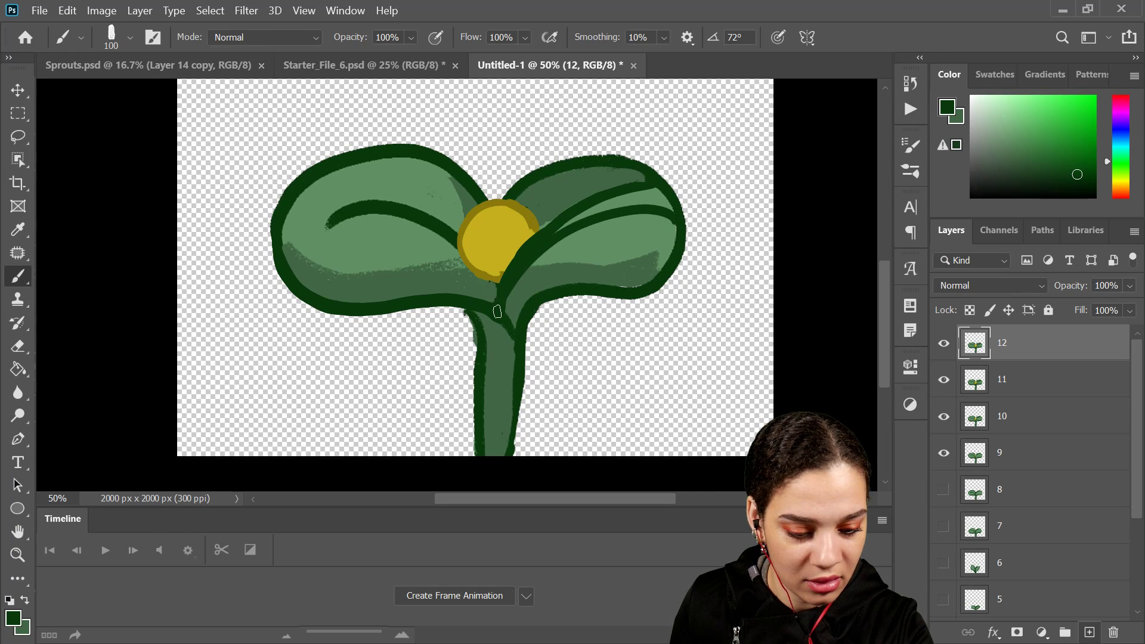
- Extend the bud in yellow over the old fold line, lengthen its darker yellow outline, and restore the dark green leaf edge beside it
{"action": "left_click", "coordinate": [514, 252], "text": "alt"}
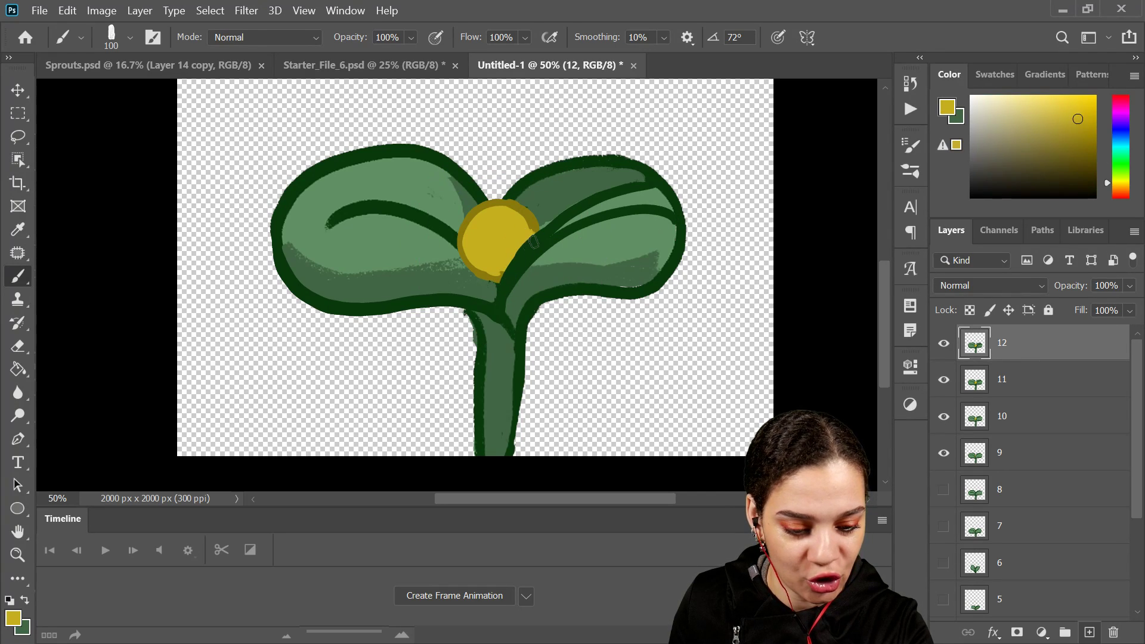
{"action": "left_click_drag", "start_coordinate": [533, 242], "coordinate": [504, 274]}
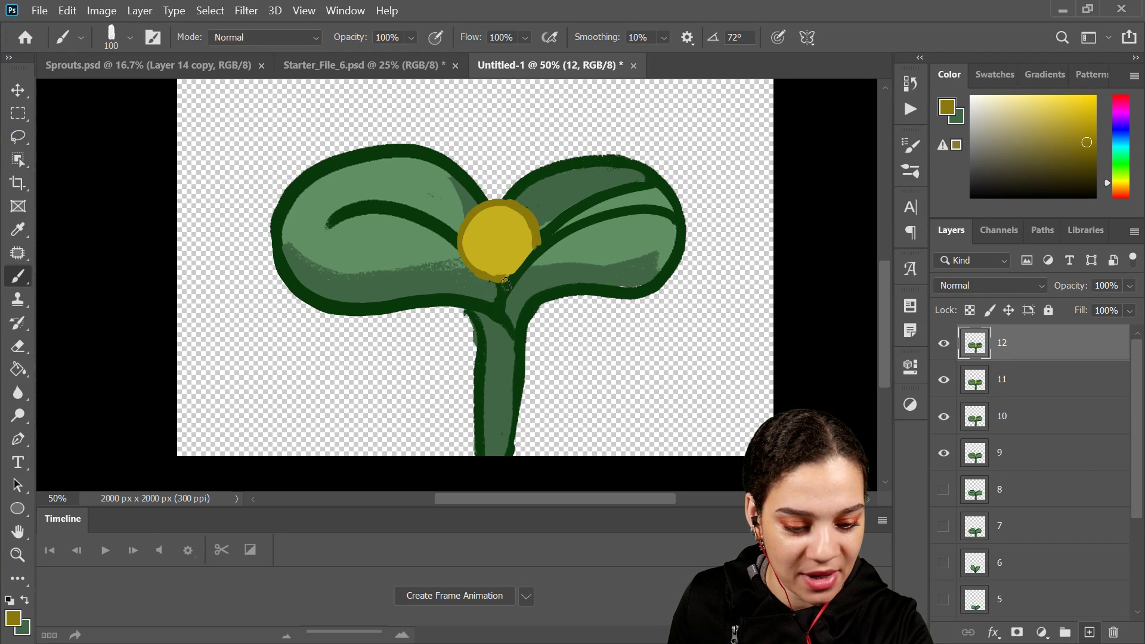
{"action": "left_click", "coordinate": [546, 240], "text": "alt"}
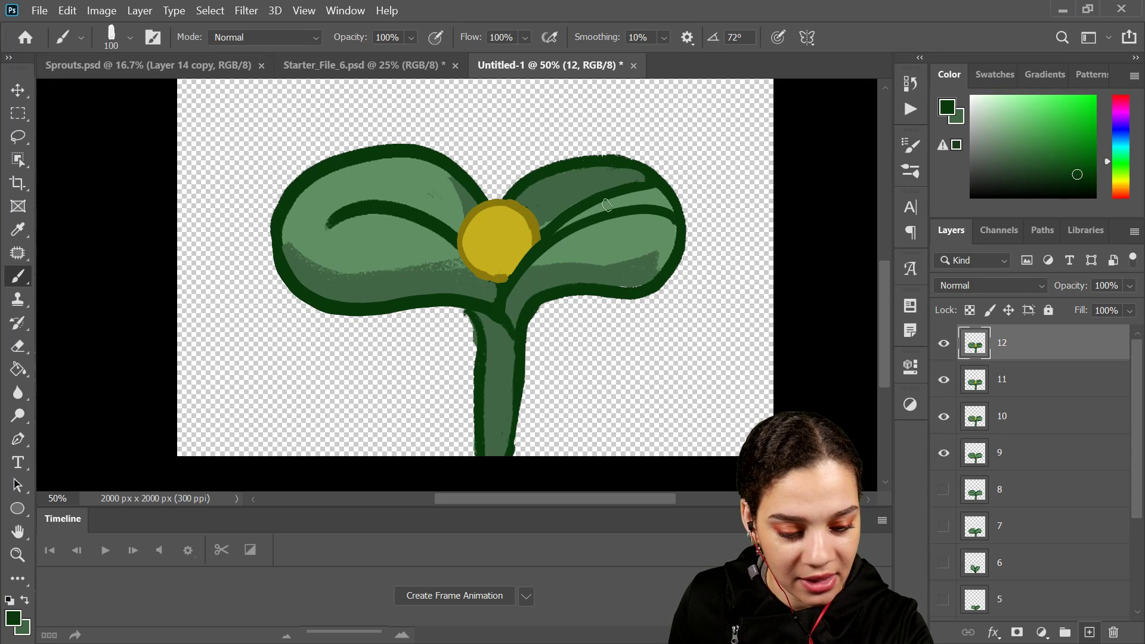
- Cover the old fold line and the area above the new one with shadow green, touching up the edges around the bud
{"action": "left_click", "coordinate": [554, 209], "text": "alt"}
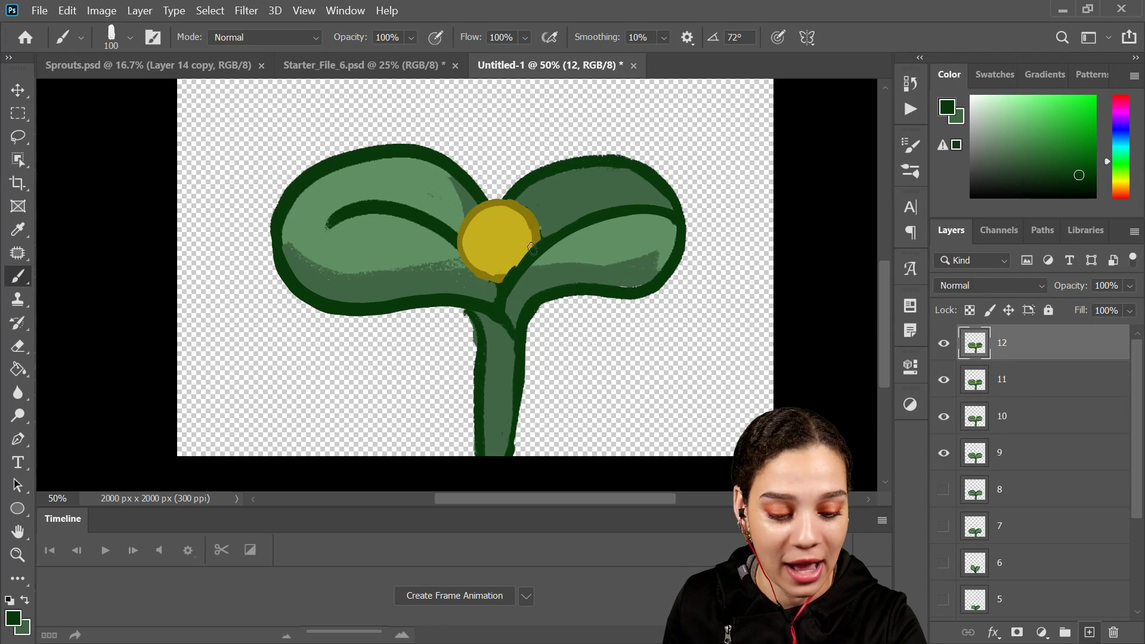
{"action": "key", "text": "alt"}
{"action": "left_click", "coordinate": [548, 219], "text": "alt"}
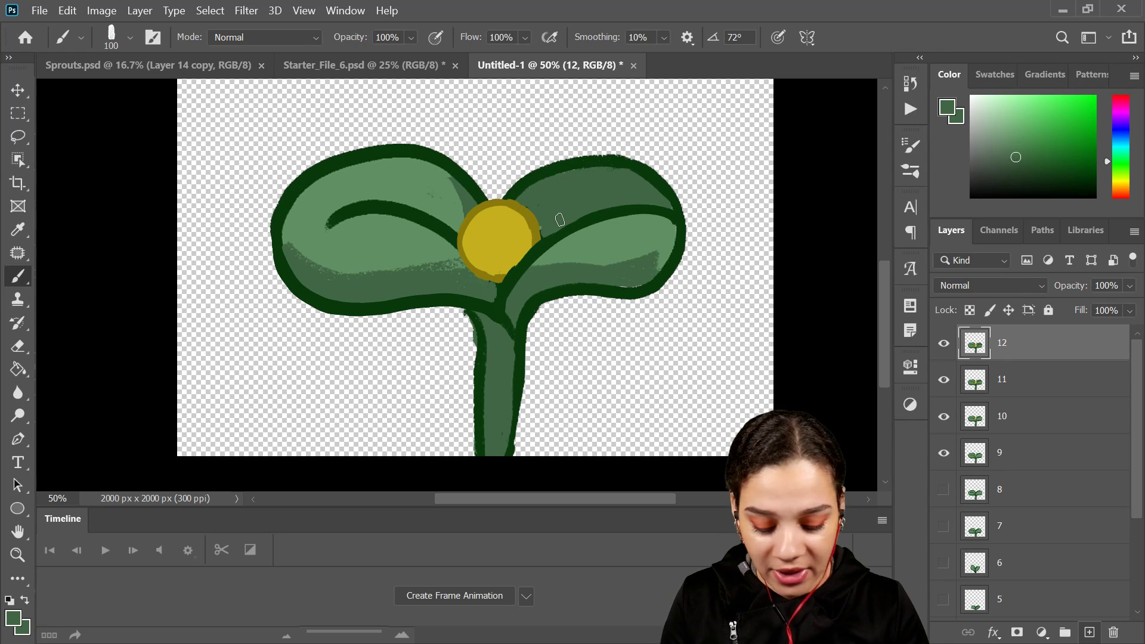
- Create a frame animation and make its frames from the layers
{"action": "key", "text": "ctrl+minus"}
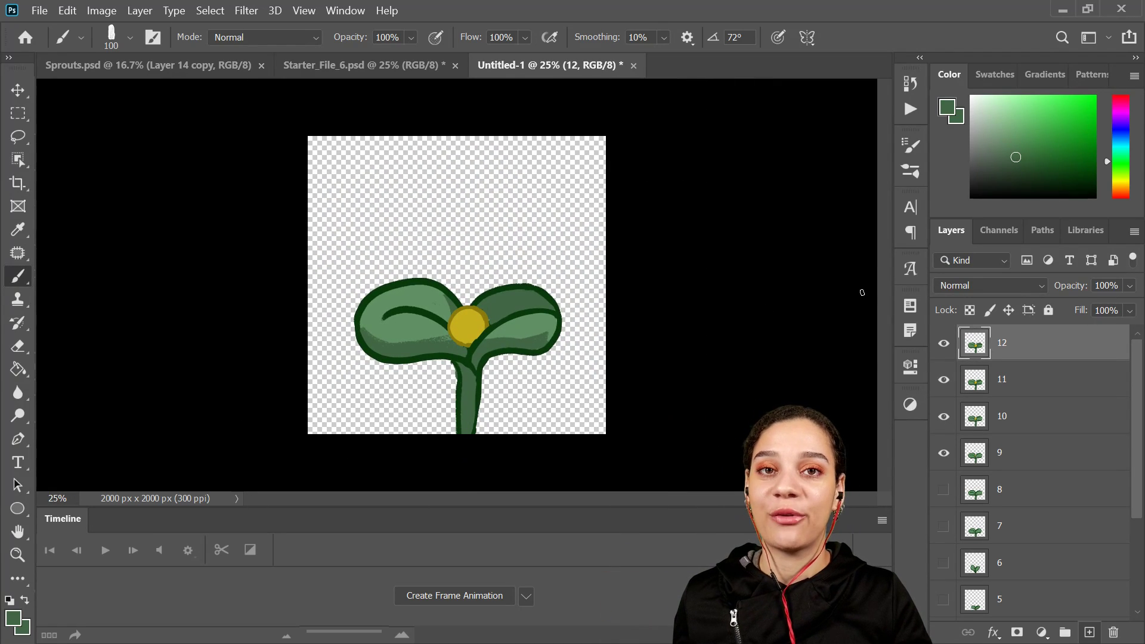
{"action": "scroll", "coordinate": [1061, 442], "scroll_direction": "down", "scroll_amount": 3}
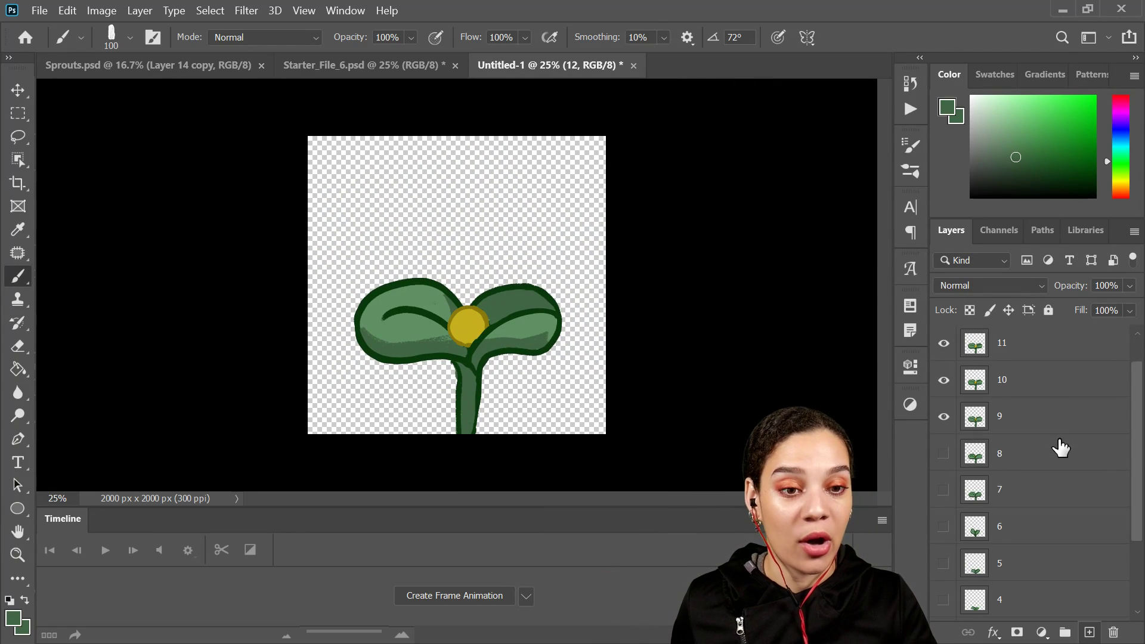
{"action": "scroll", "coordinate": [1046, 555], "scroll_direction": "up", "scroll_amount": 3}
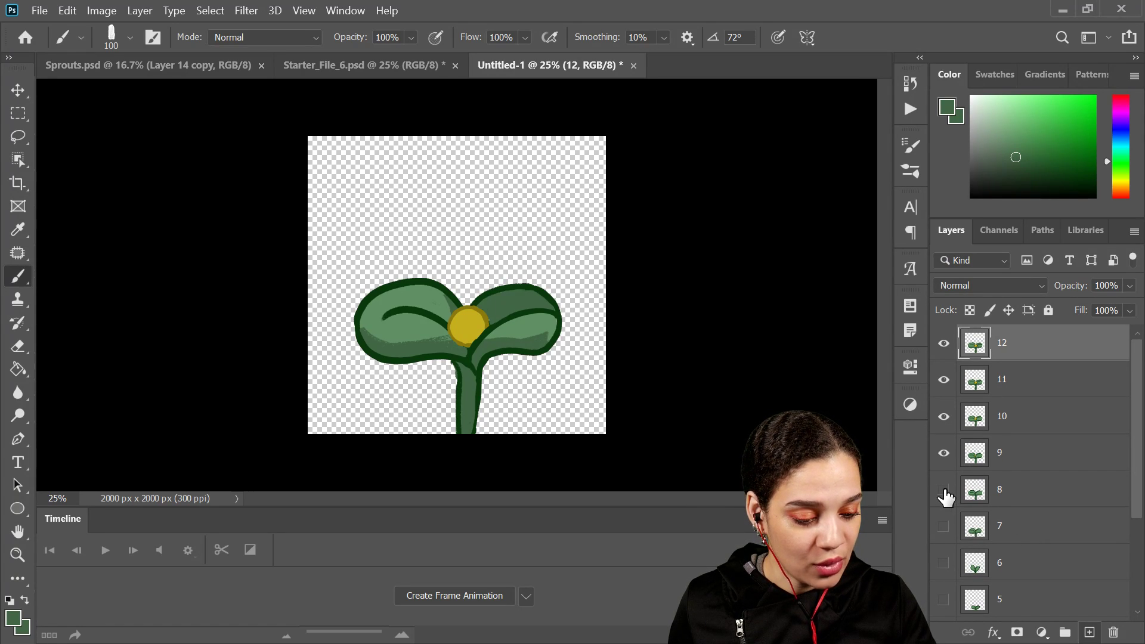
{"action": "left_click", "coordinate": [882, 521]}
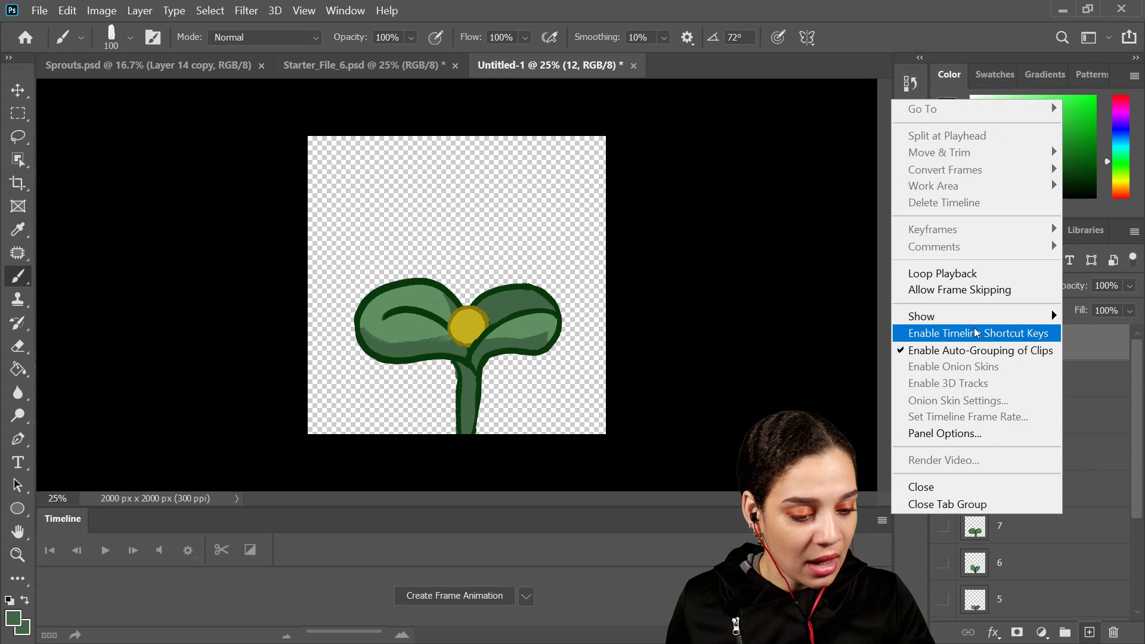
{"action": "left_click", "coordinate": [484, 599]}
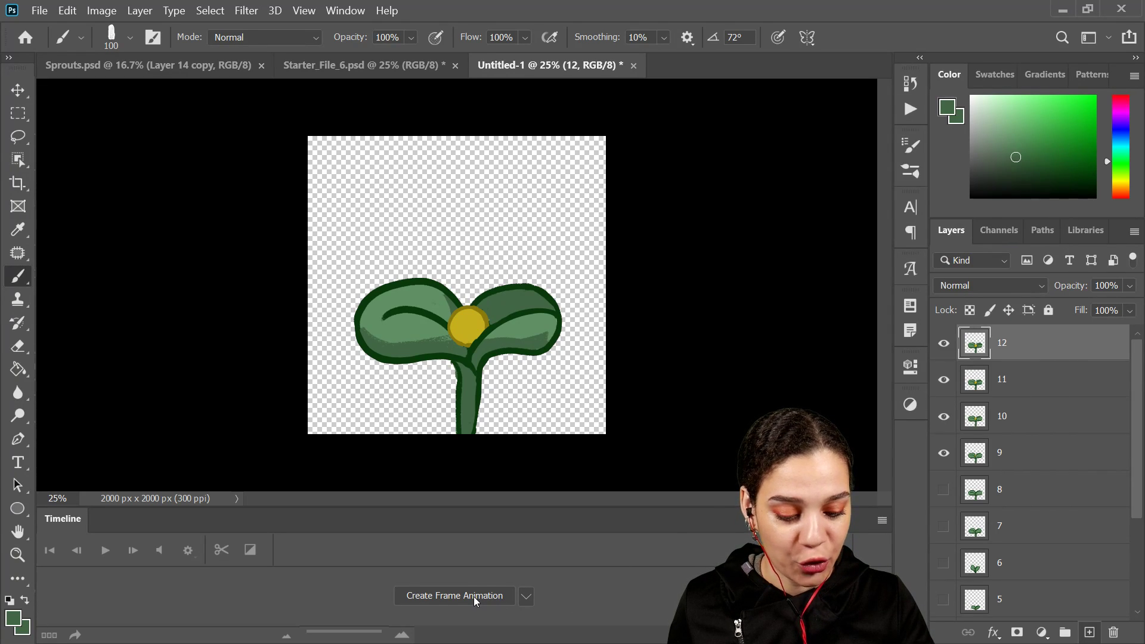
{"action": "left_click", "coordinate": [474, 596]}
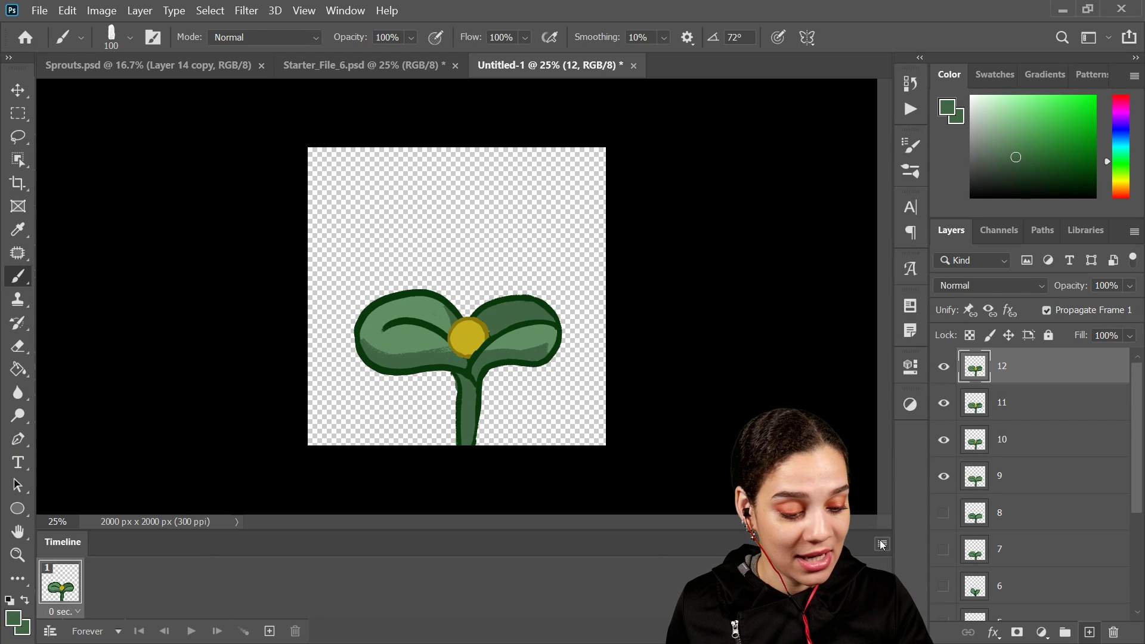
{"action": "left_click", "coordinate": [882, 543]}
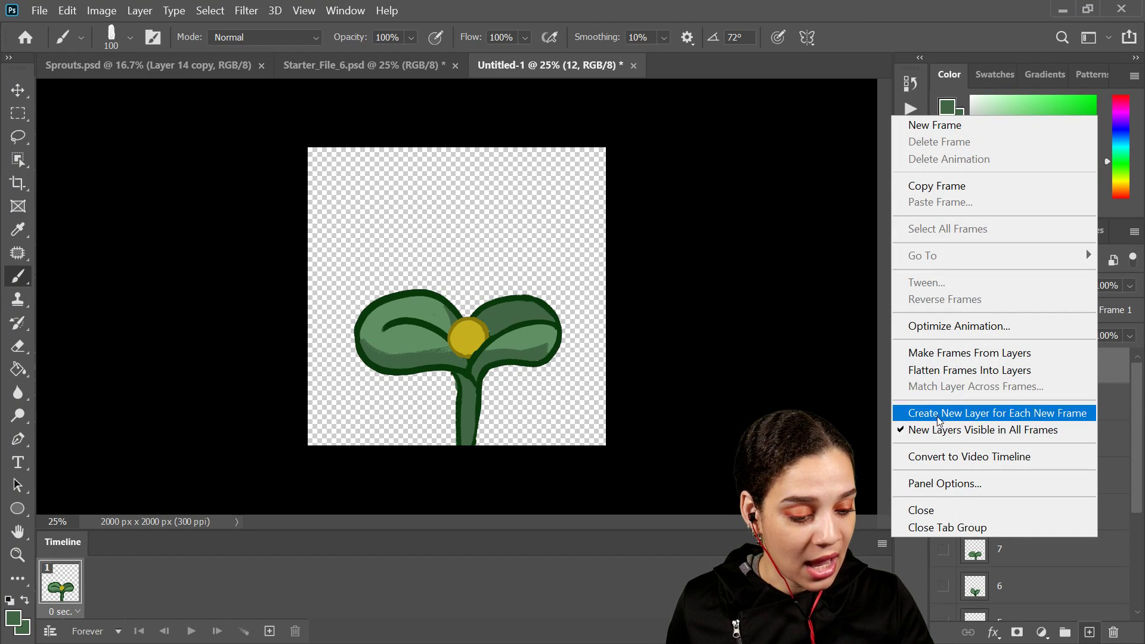
{"action": "left_click", "coordinate": [942, 353]}
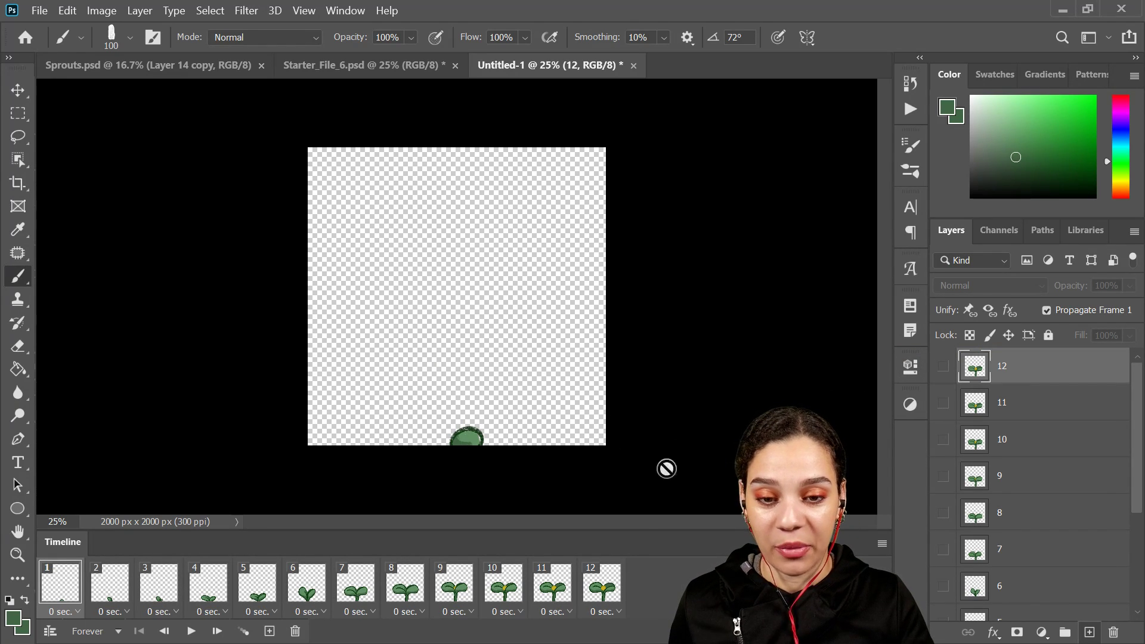
- Set frame 12's delay to 1.0 second and play the animation from frame 1
{"action": "left_click", "coordinate": [599, 615]}
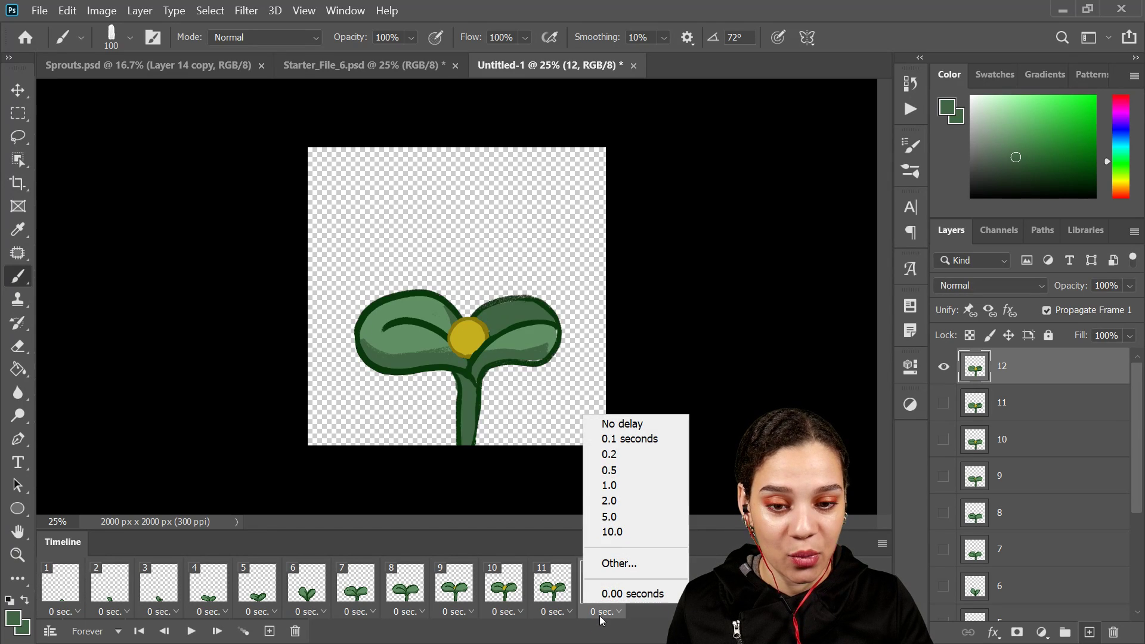
{"action": "left_click", "coordinate": [620, 493]}
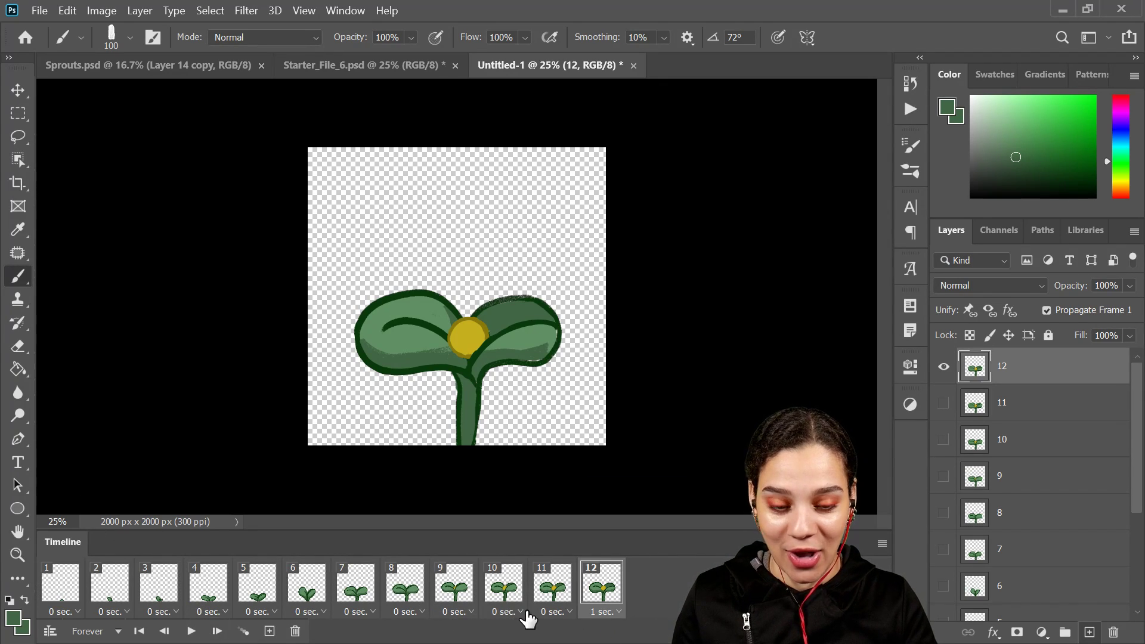
{"action": "left_click", "coordinate": [60, 592]}
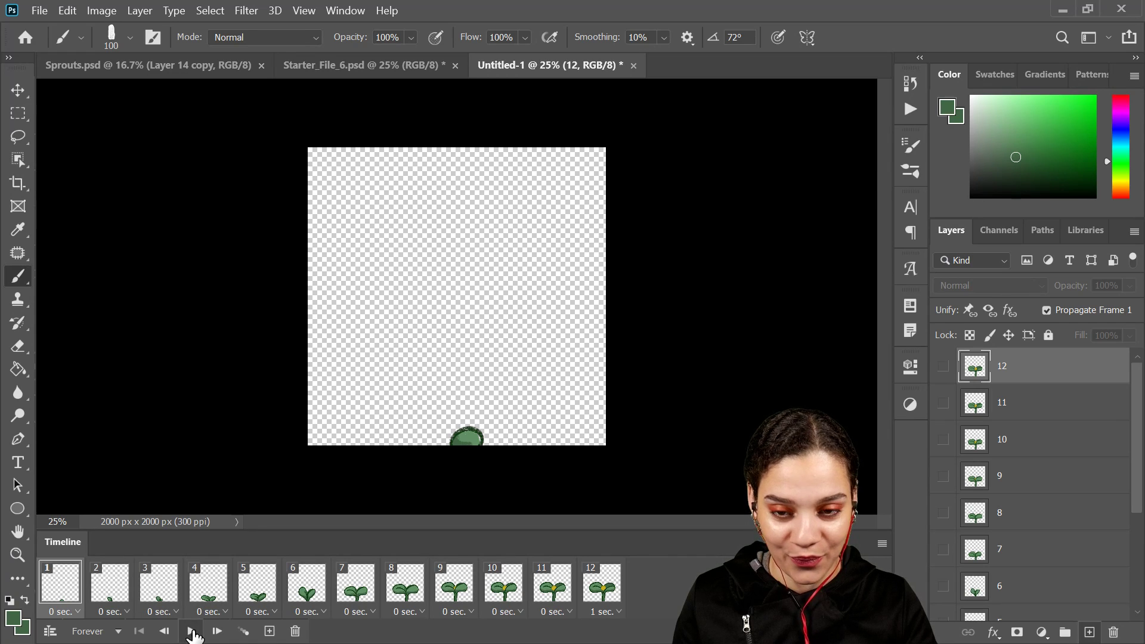
{"action": "left_click", "coordinate": [191, 631]}
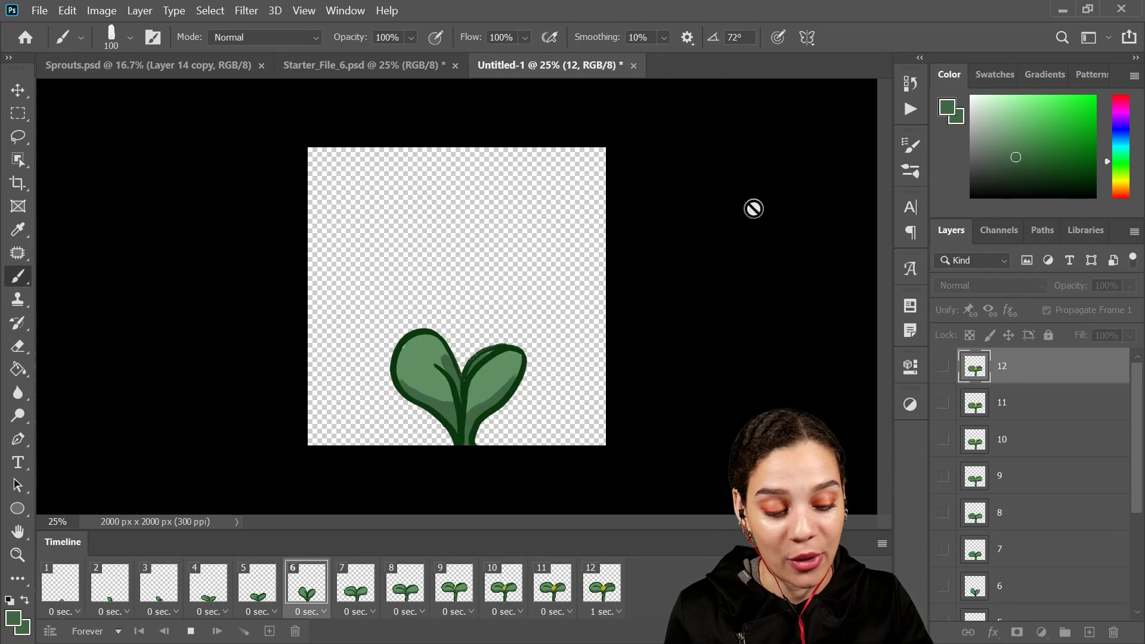
- Open the Save for Web (Legacy) export for the animation and reduce its preview to 33.3%
{"action": "left_click", "coordinate": [41, 11]}
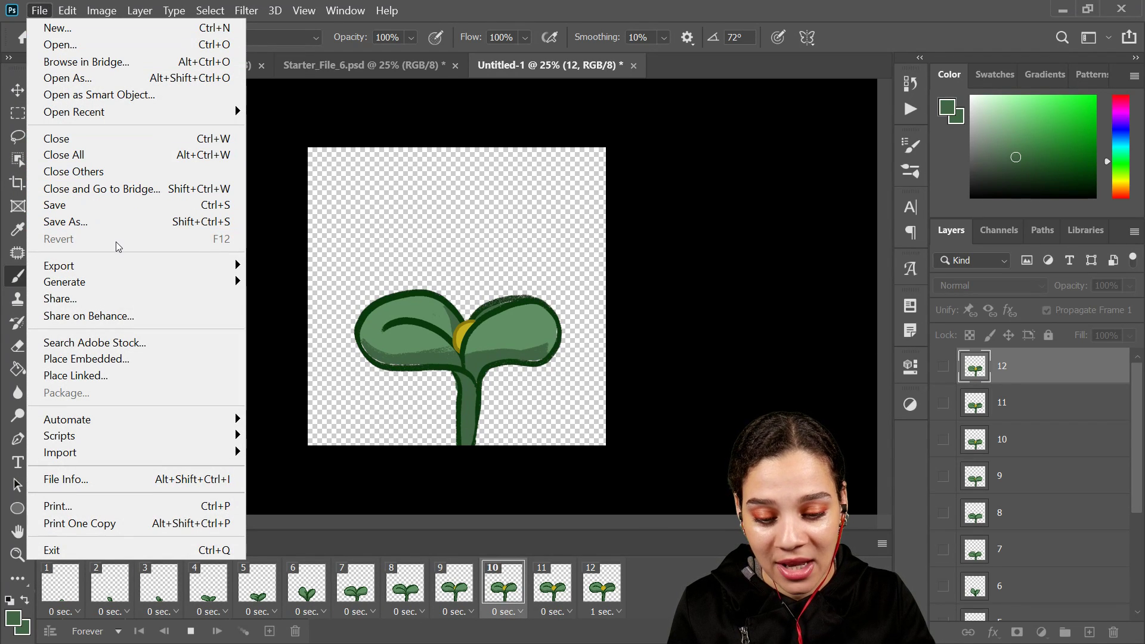
{"action": "mouse_move", "coordinate": [117, 265]}
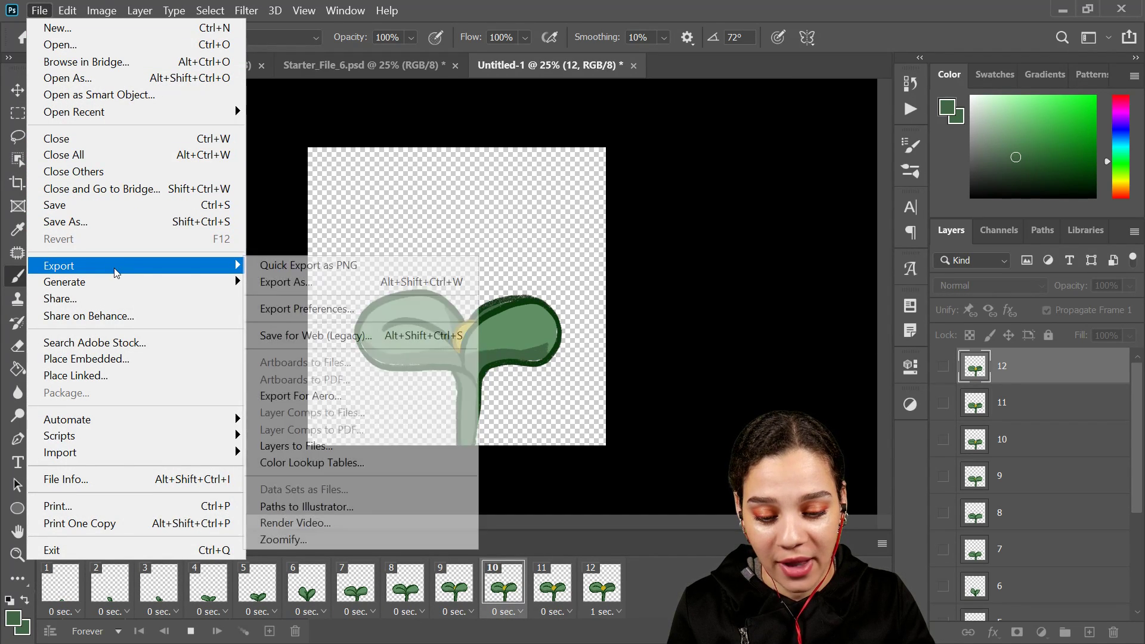
{"action": "left_click", "coordinate": [349, 335]}
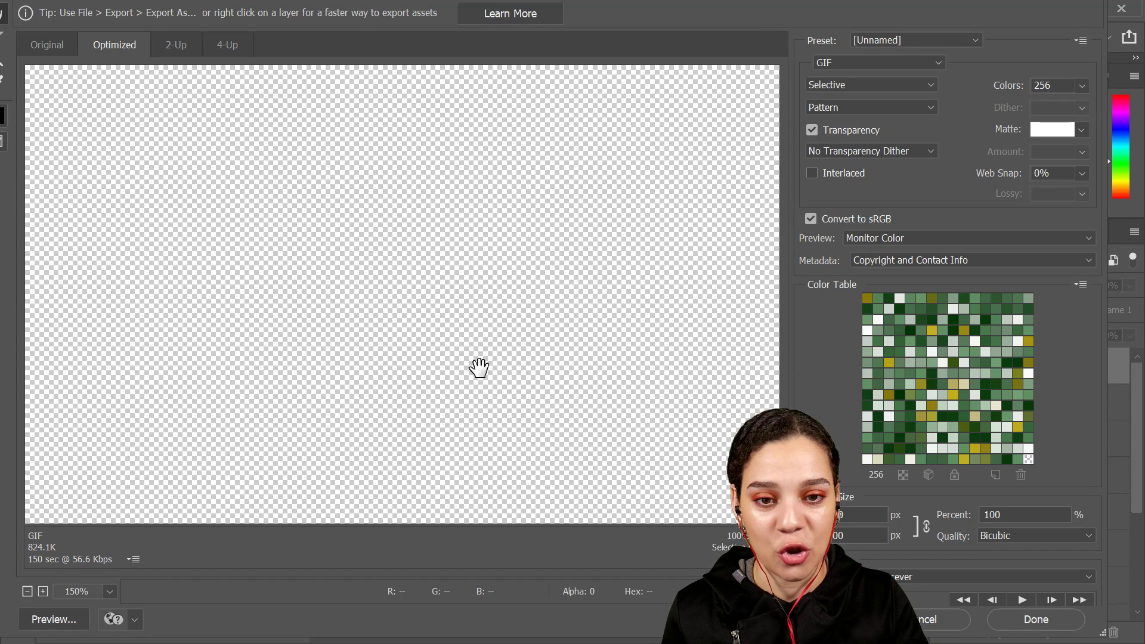
{"action": "left_click", "coordinate": [567, 427], "text": "alt"}
{"action": "left_click", "coordinate": [567, 430], "text": "alt"}
{"action": "left_click", "coordinate": [485, 439], "text": "alt"}
{"action": "left_click", "coordinate": [486, 439], "text": "alt"}
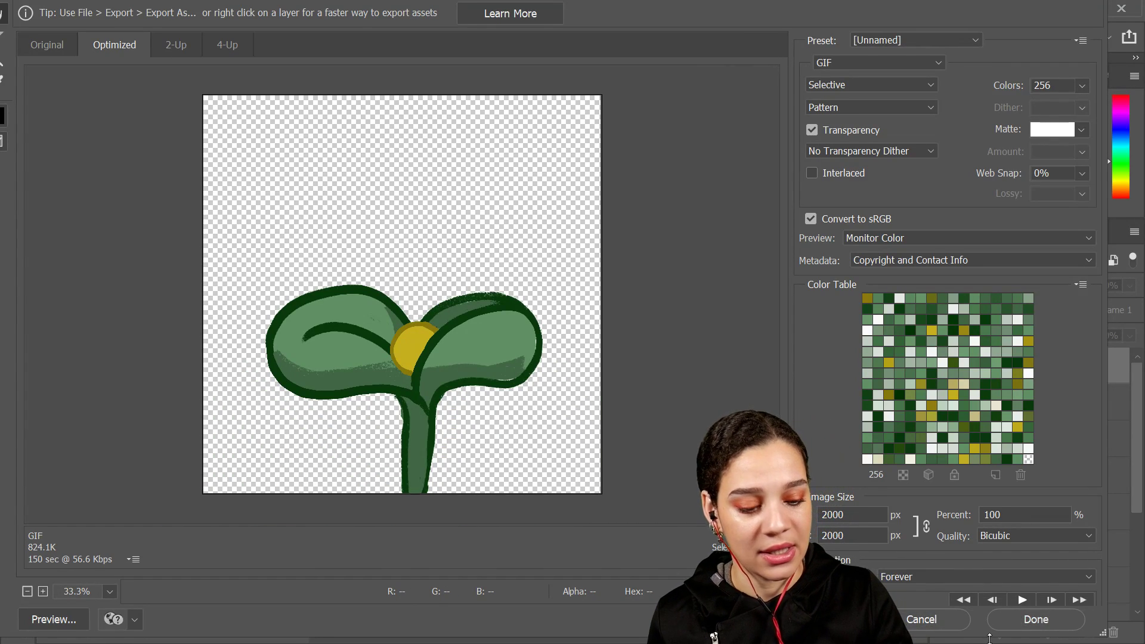